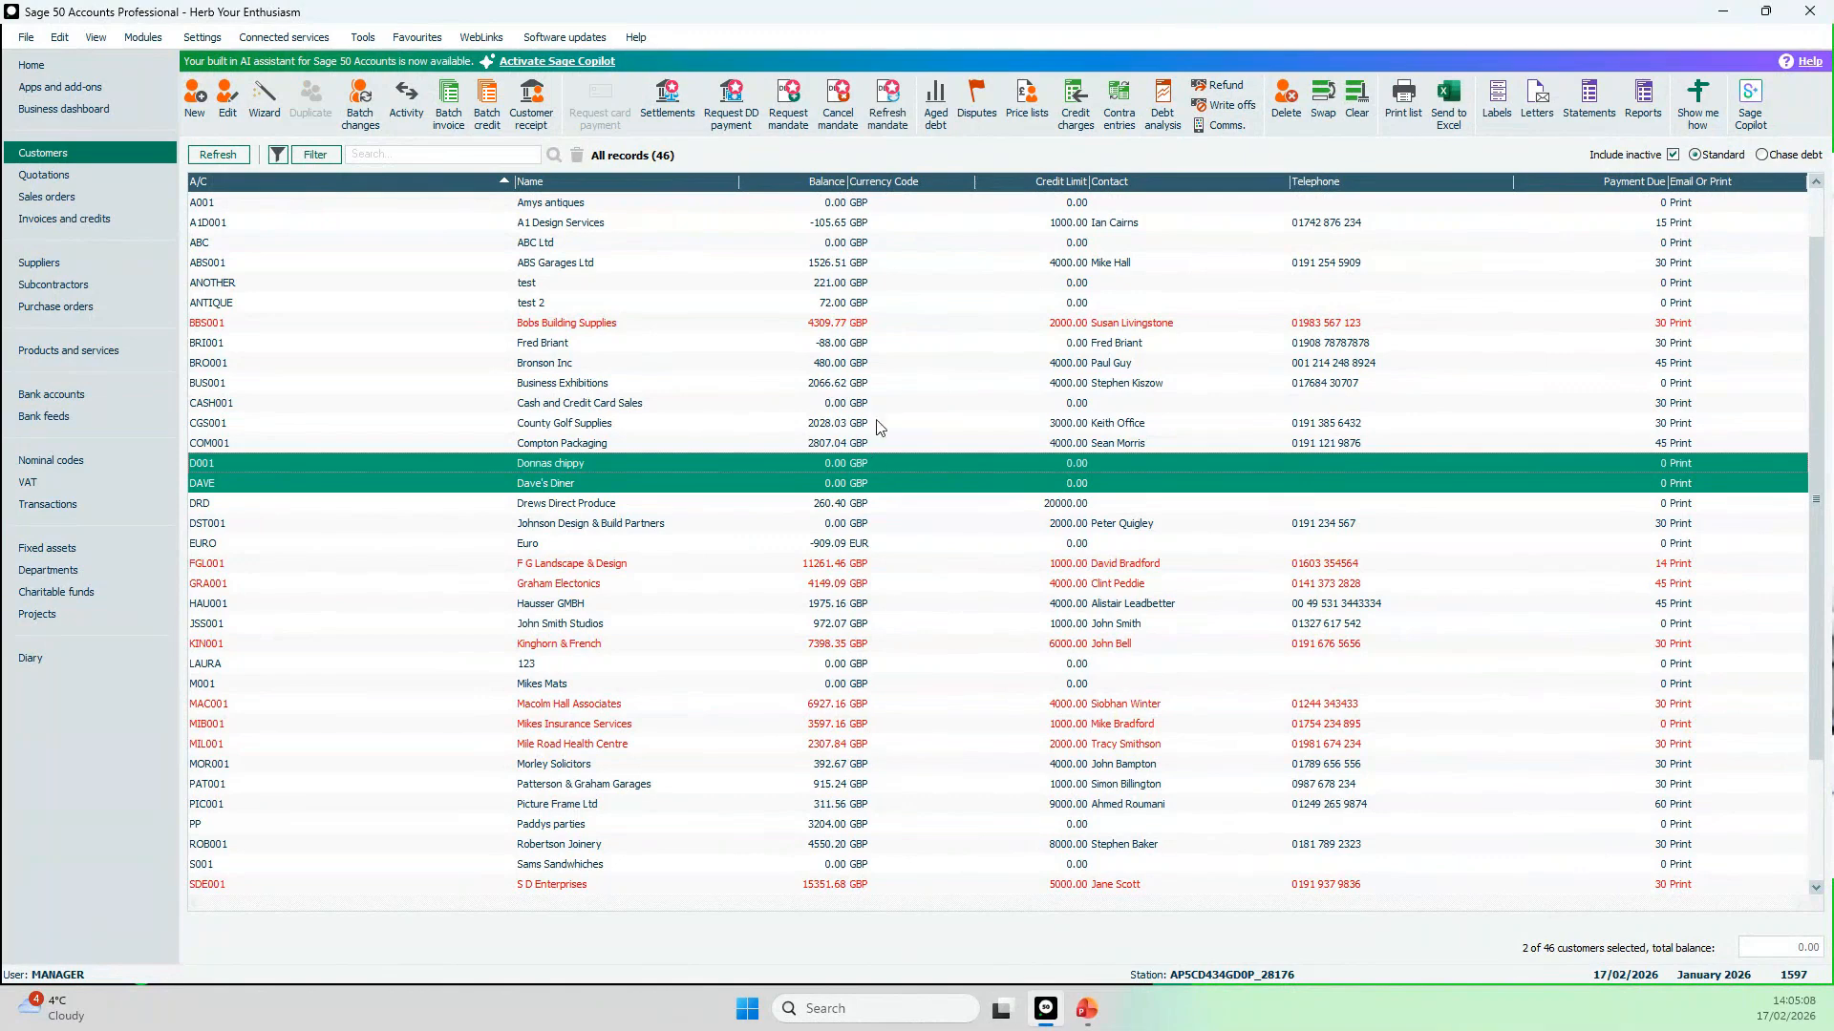
Add further zero-balance customers, including Amys antiques, ABC Ltd and Mikes Mats, to the selection and clear the whole selection
click(866, 406)
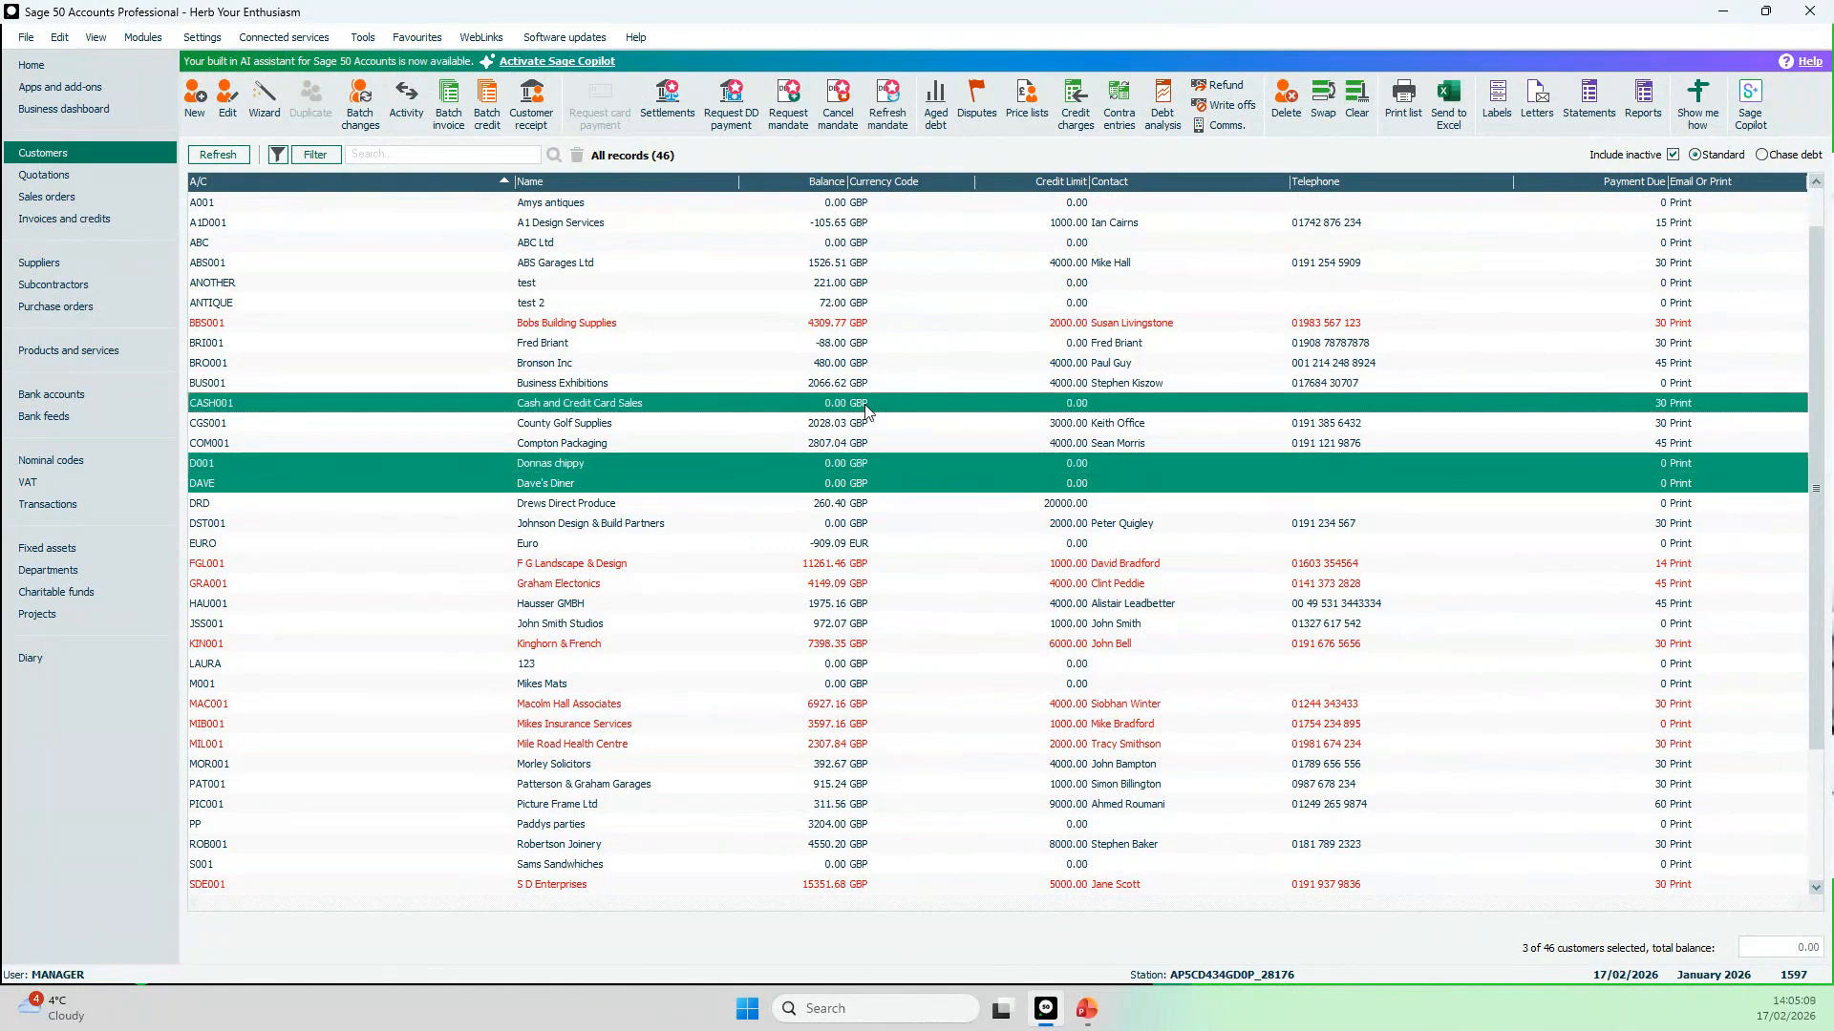
click(866, 243)
click(877, 204)
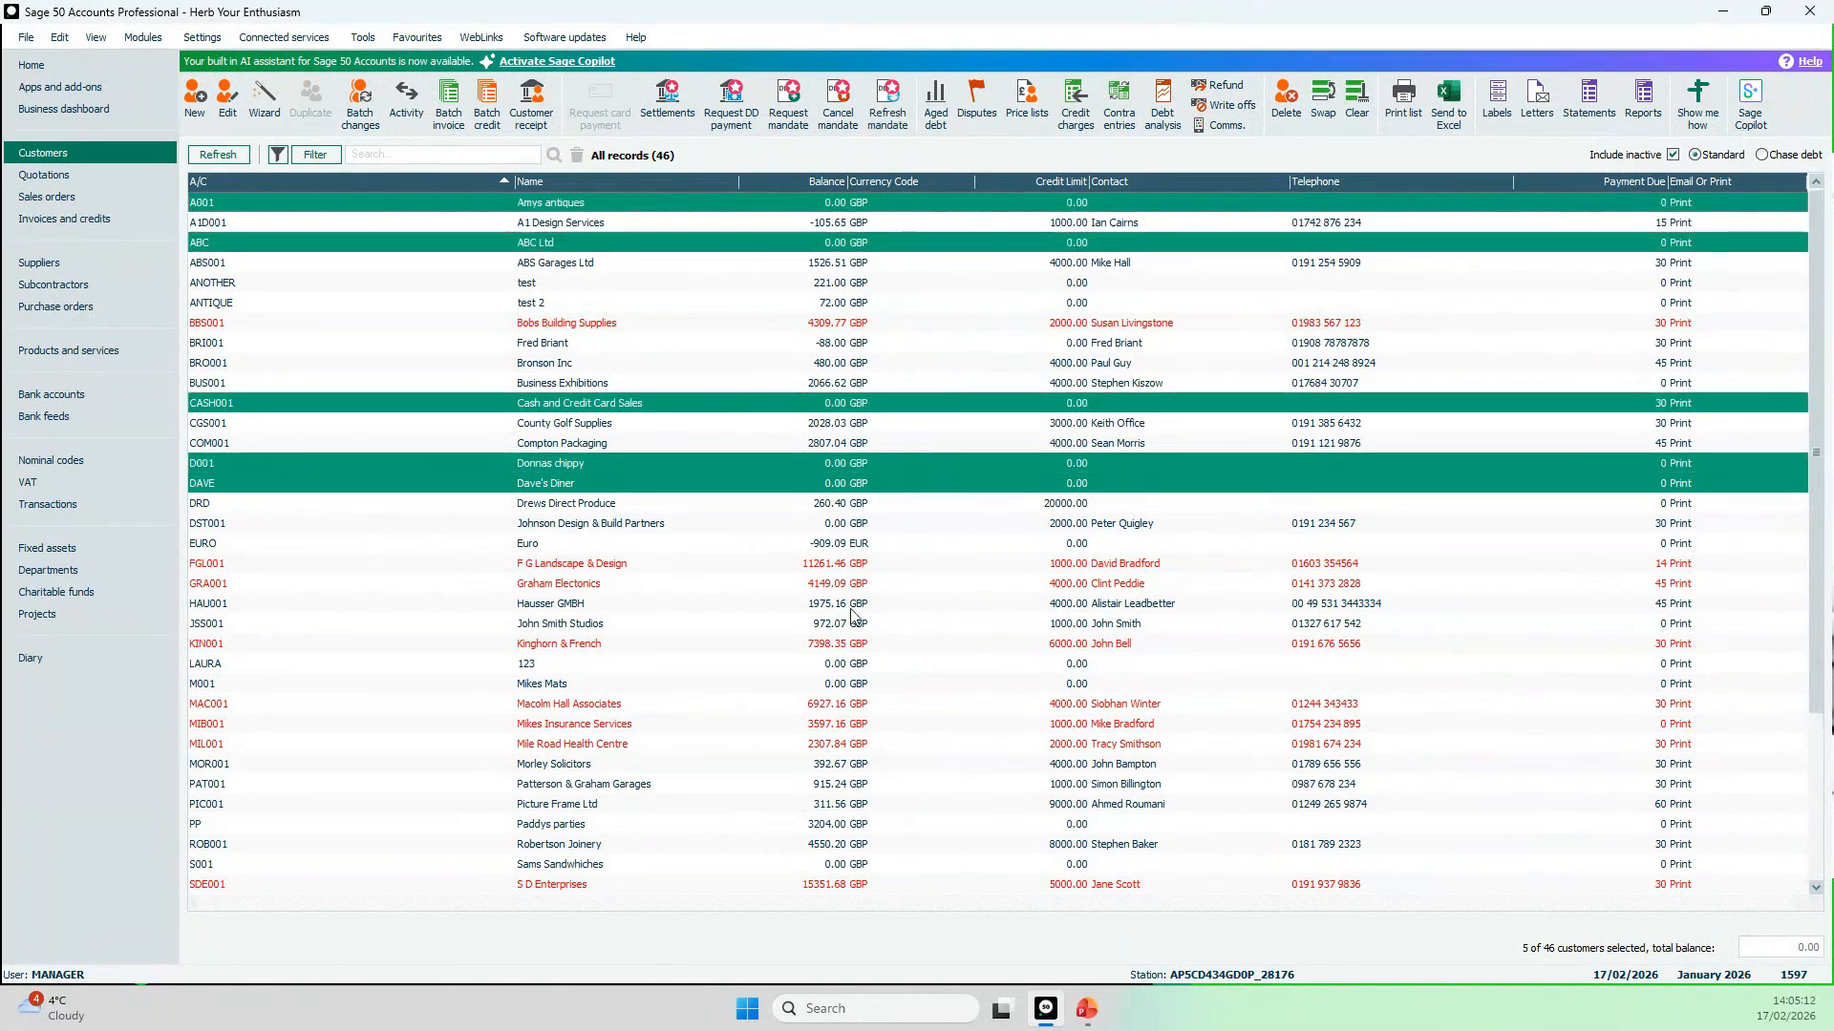
click(865, 666)
click(865, 683)
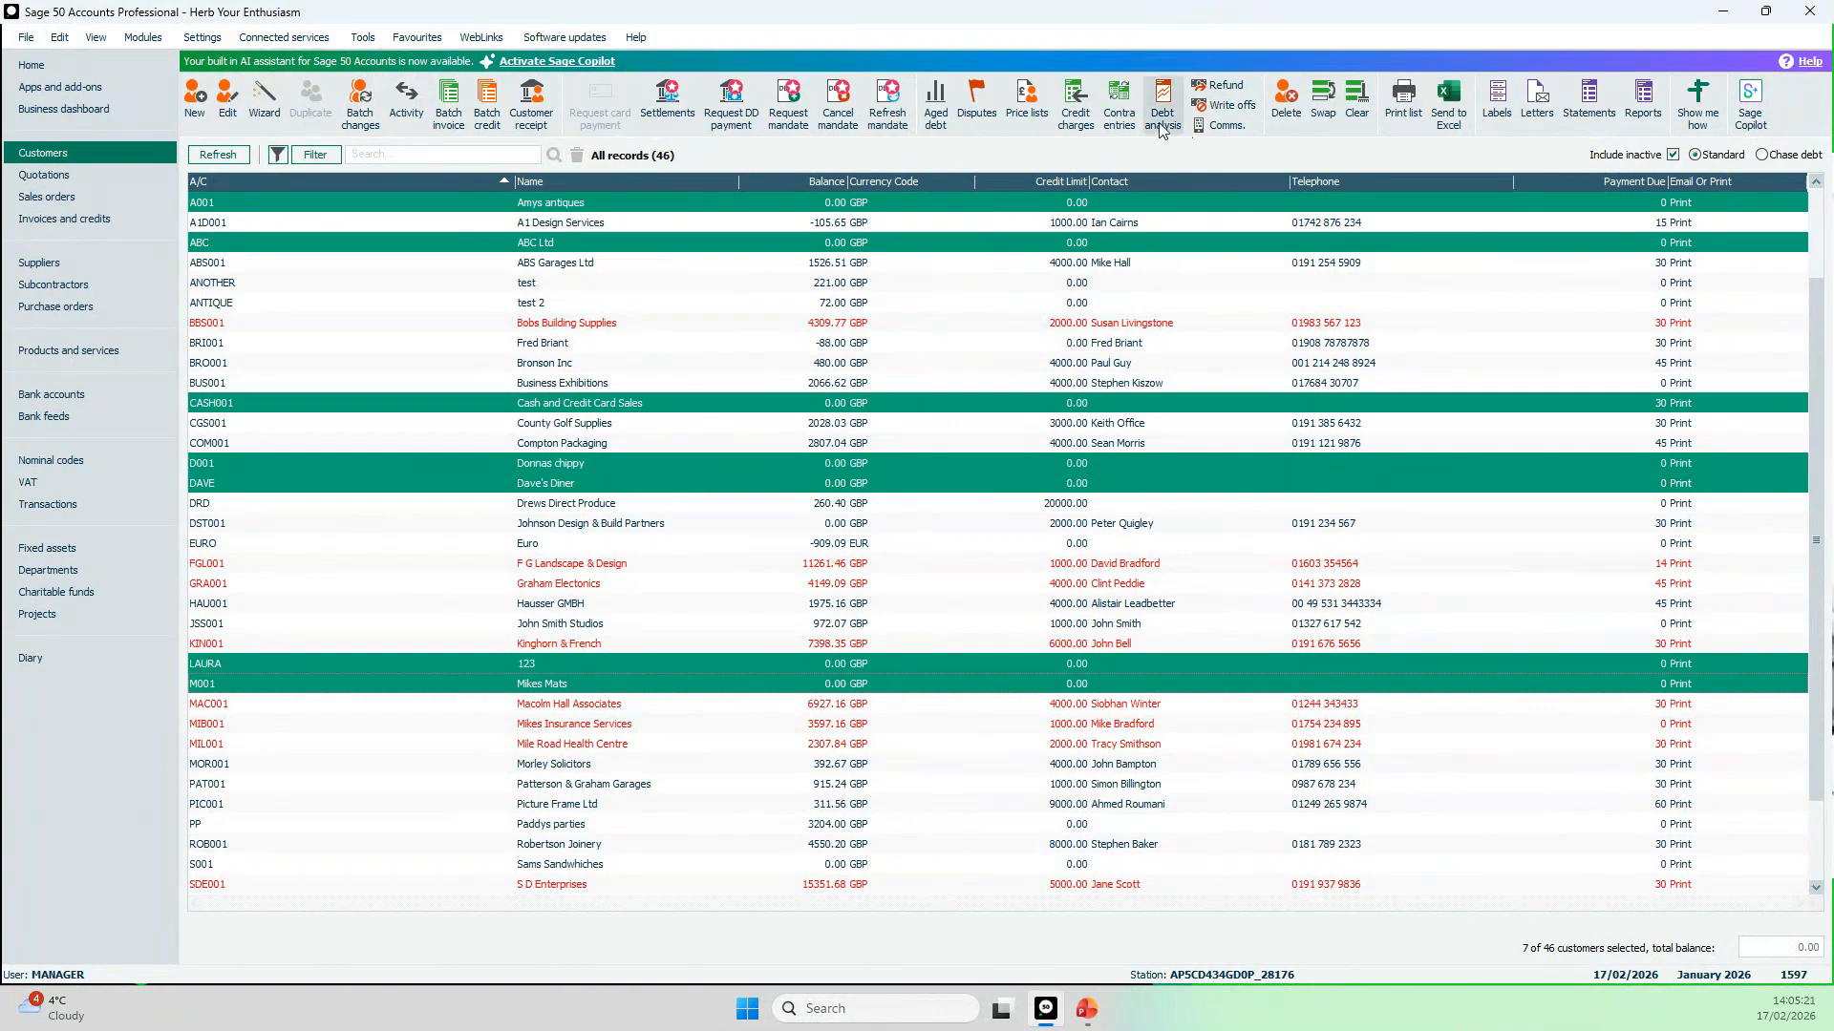
click(1357, 123)
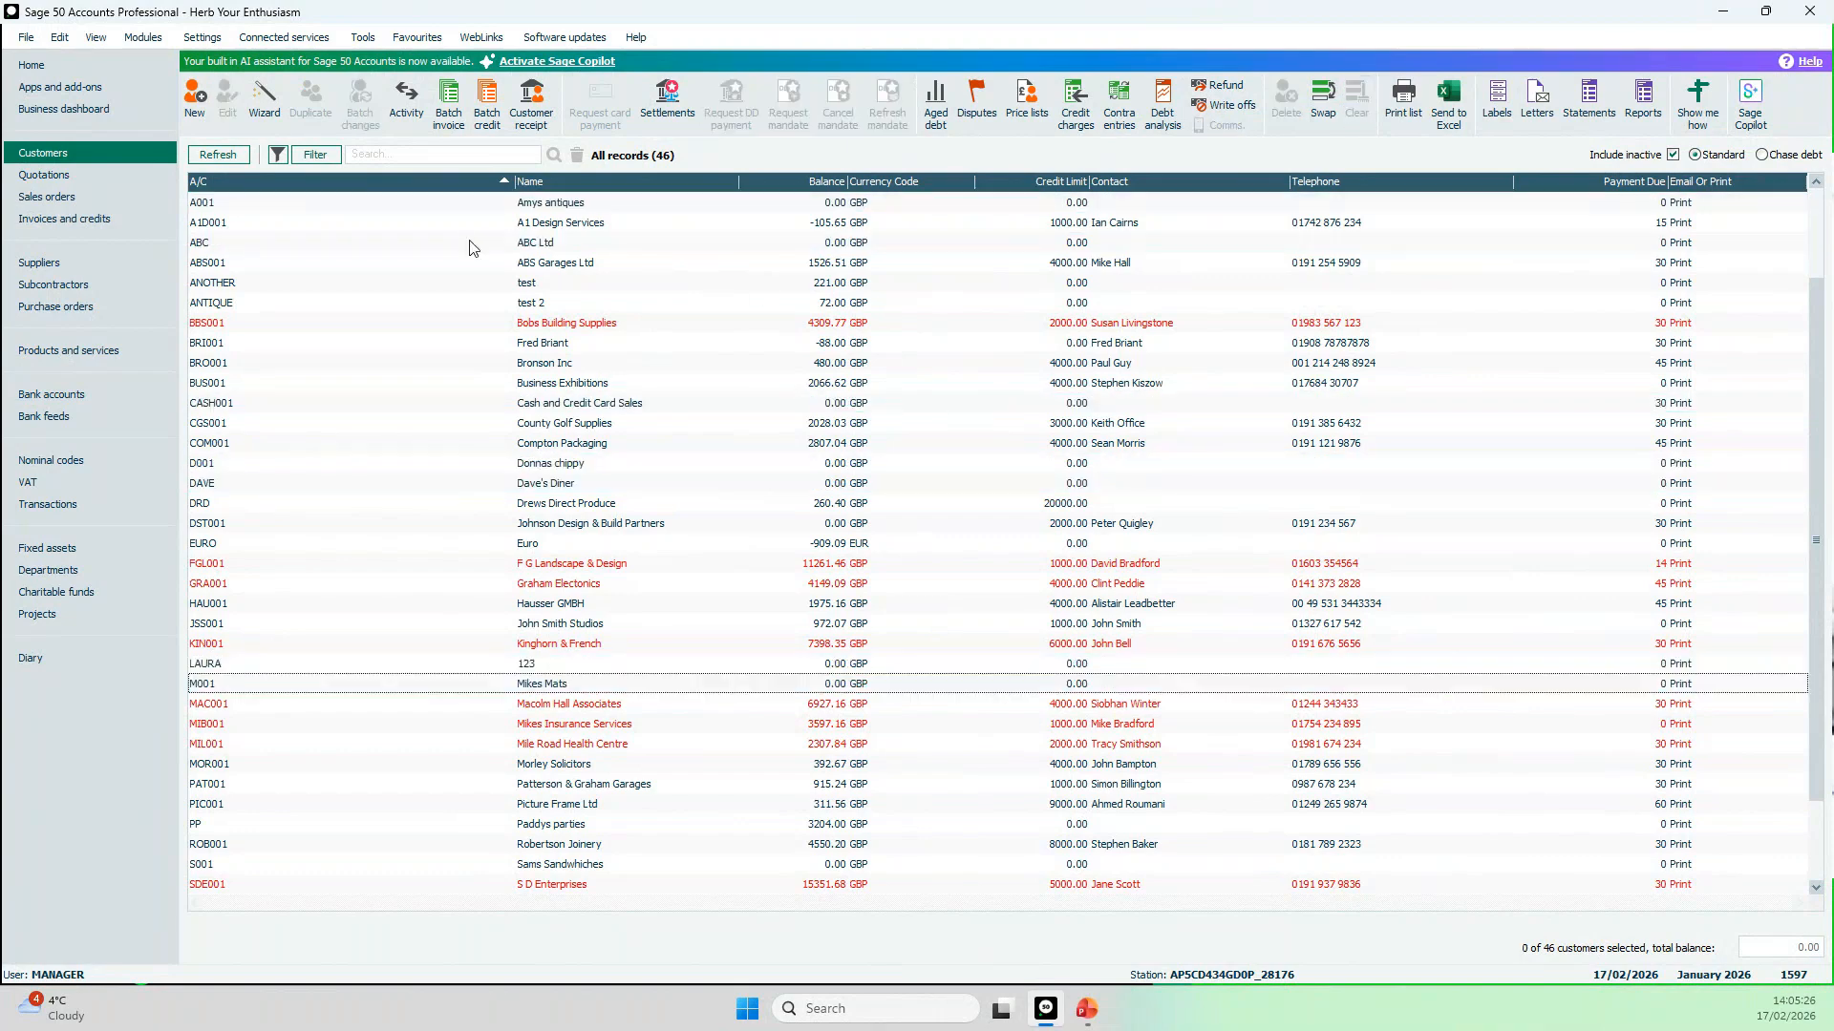
Open the Amys antiques customer record and review its transaction activity
click(636, 205)
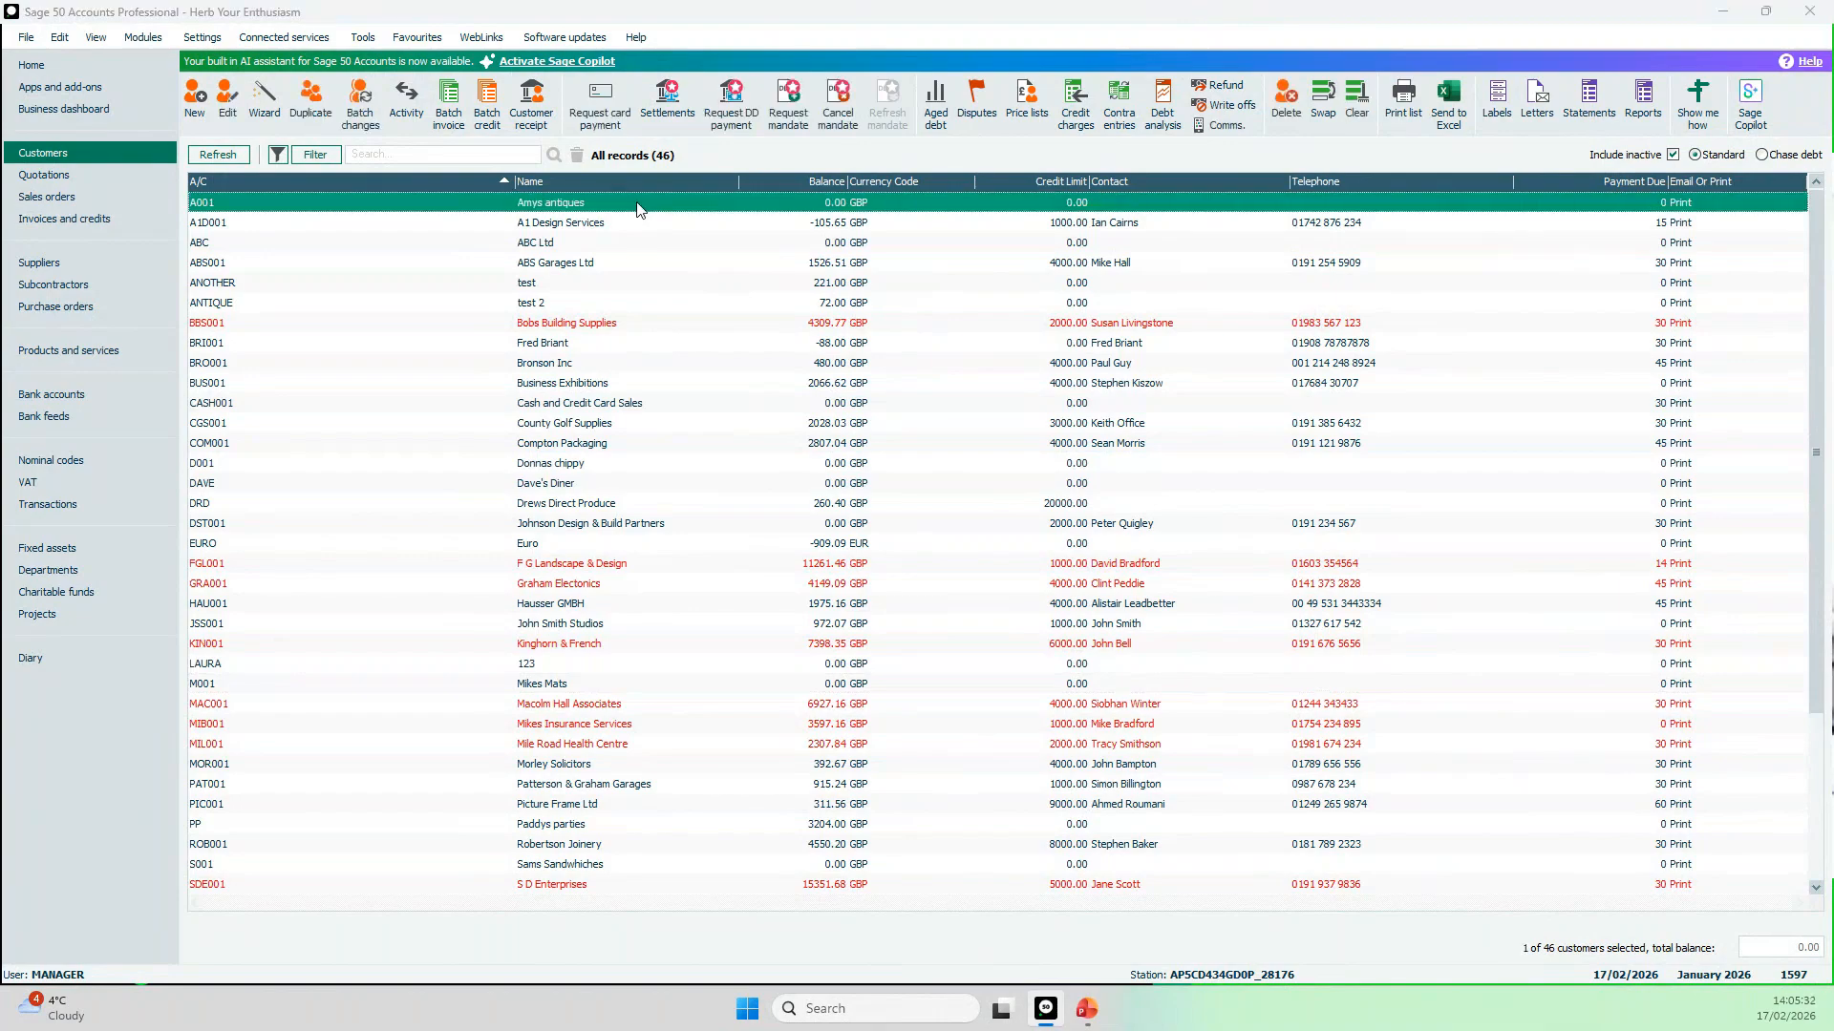
double_click(638, 203)
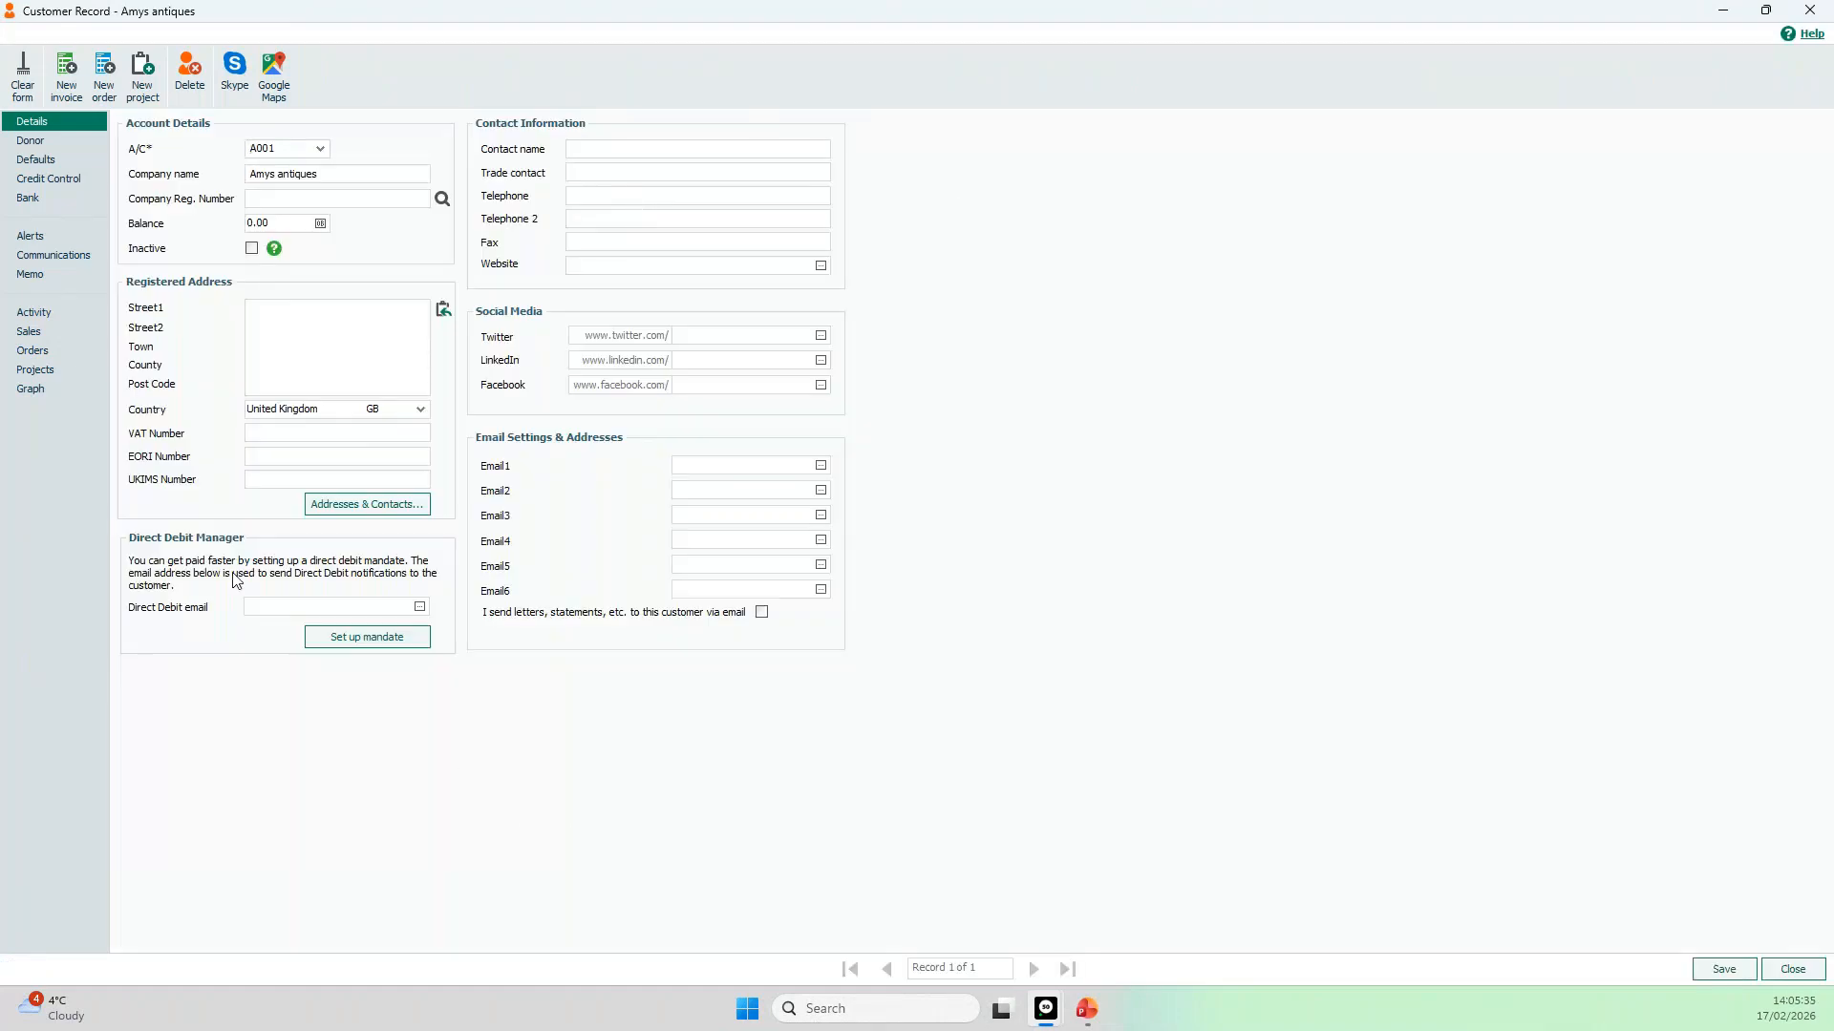
click(60, 316)
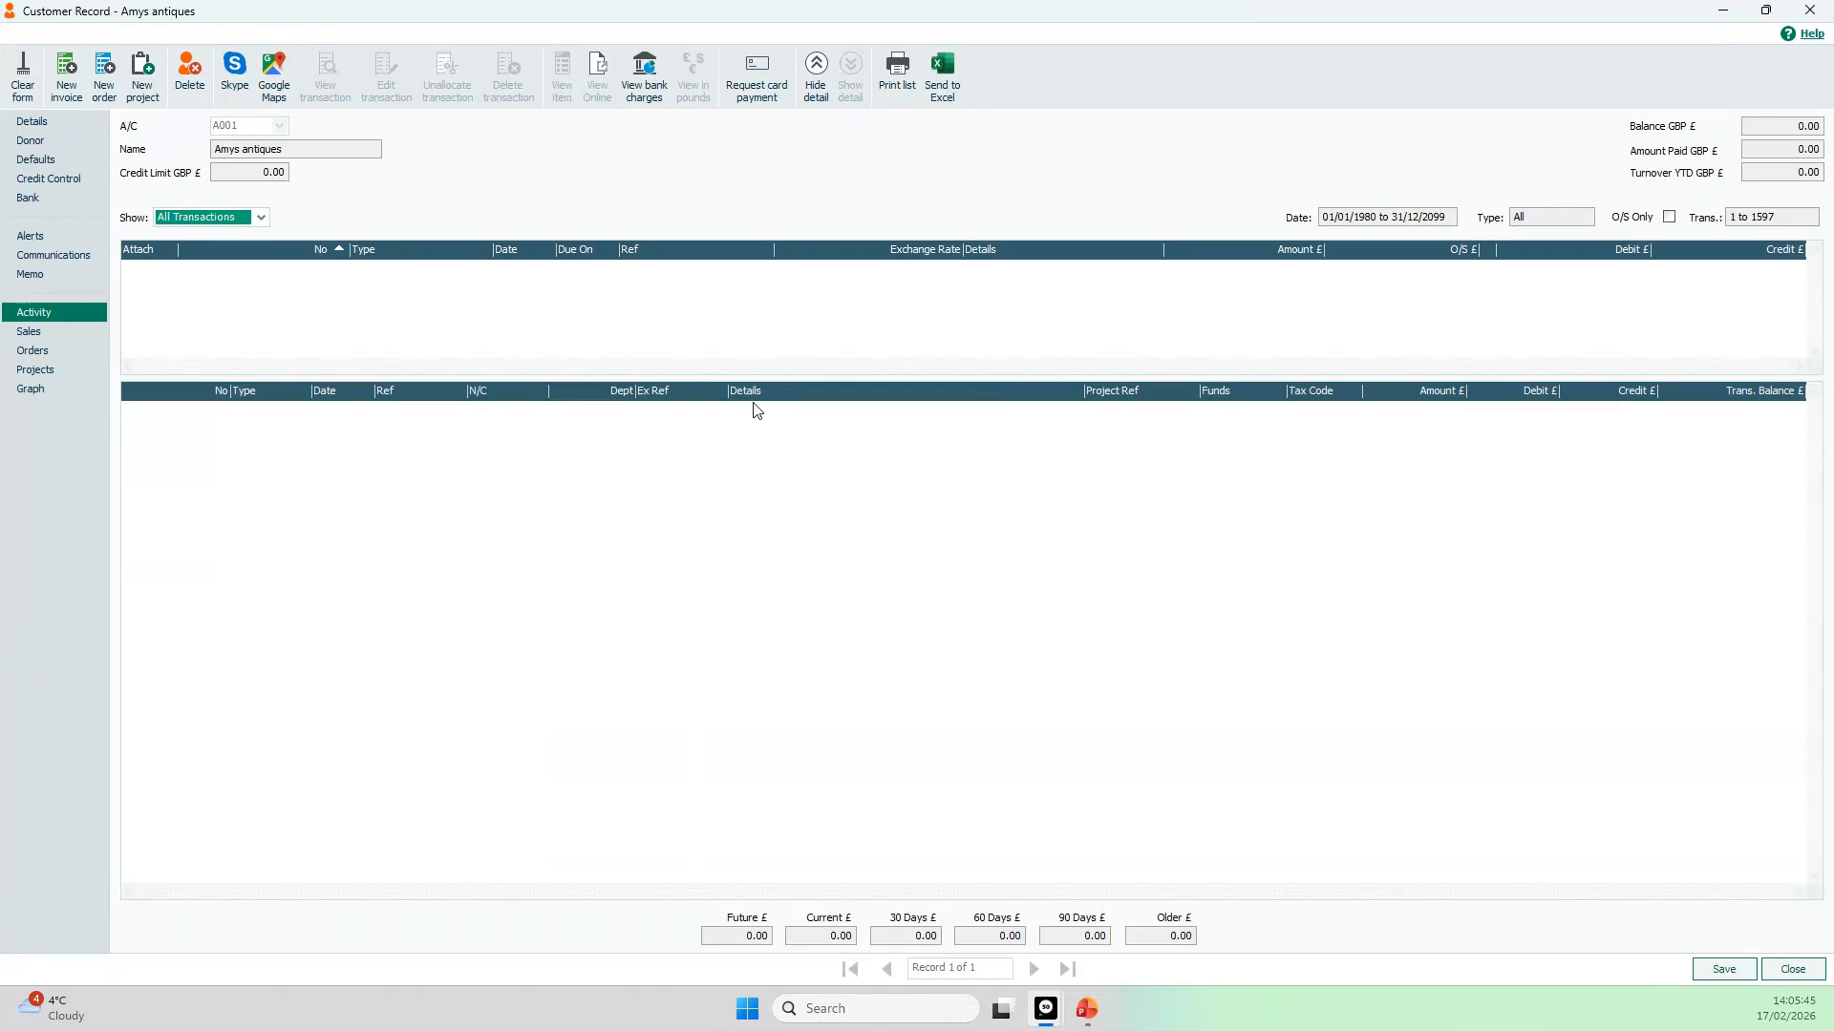
Return to the Amys antiques account details and read the help note on inactive accounts
click(57, 122)
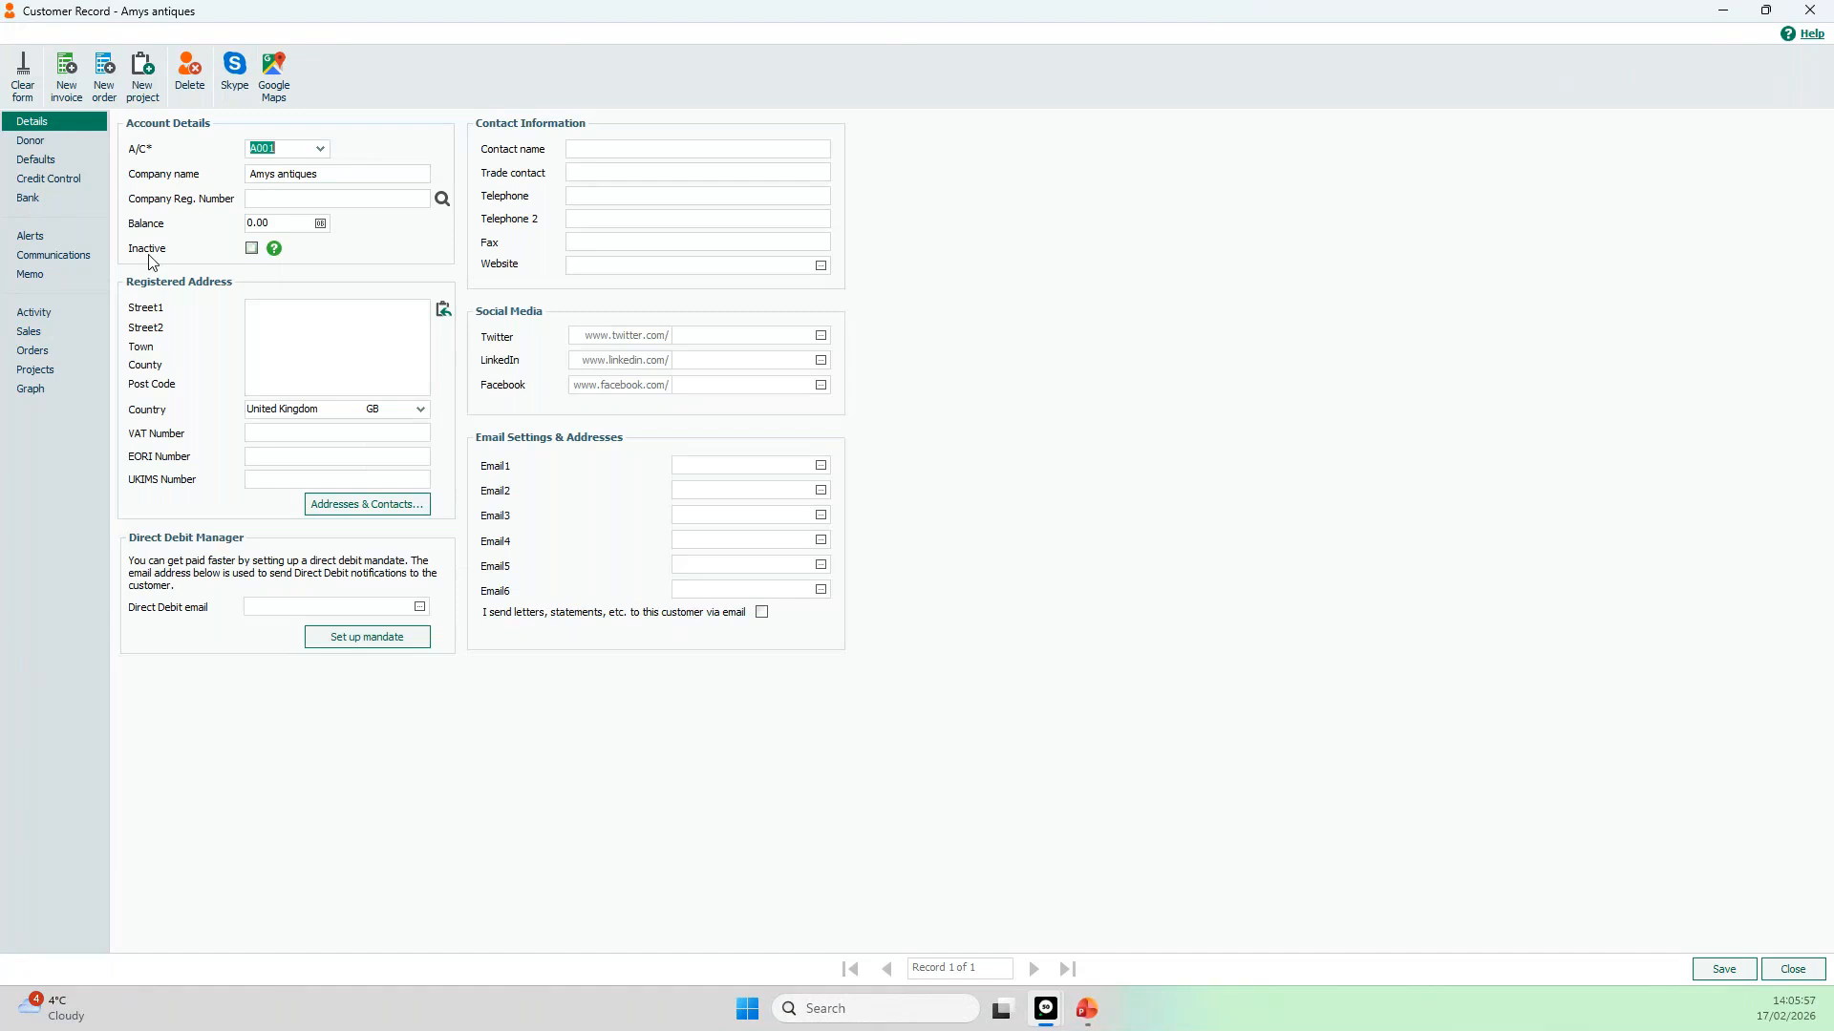
click(274, 251)
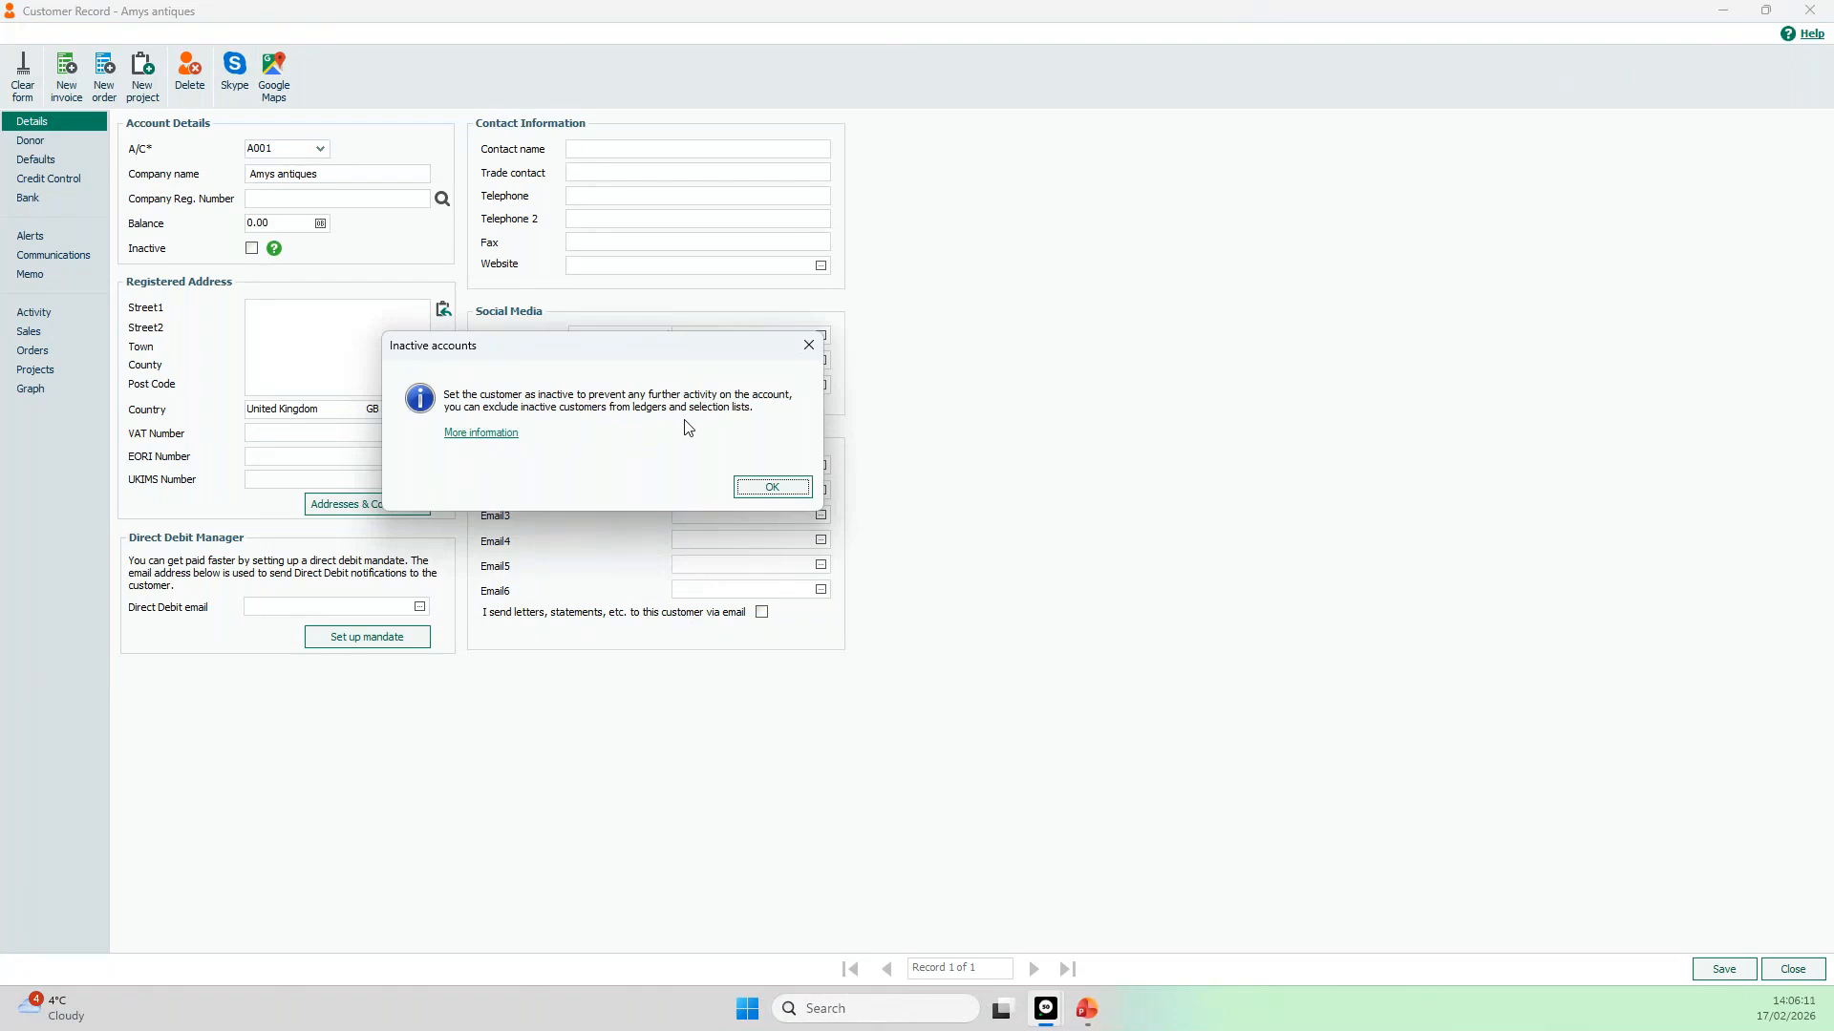
click(791, 489)
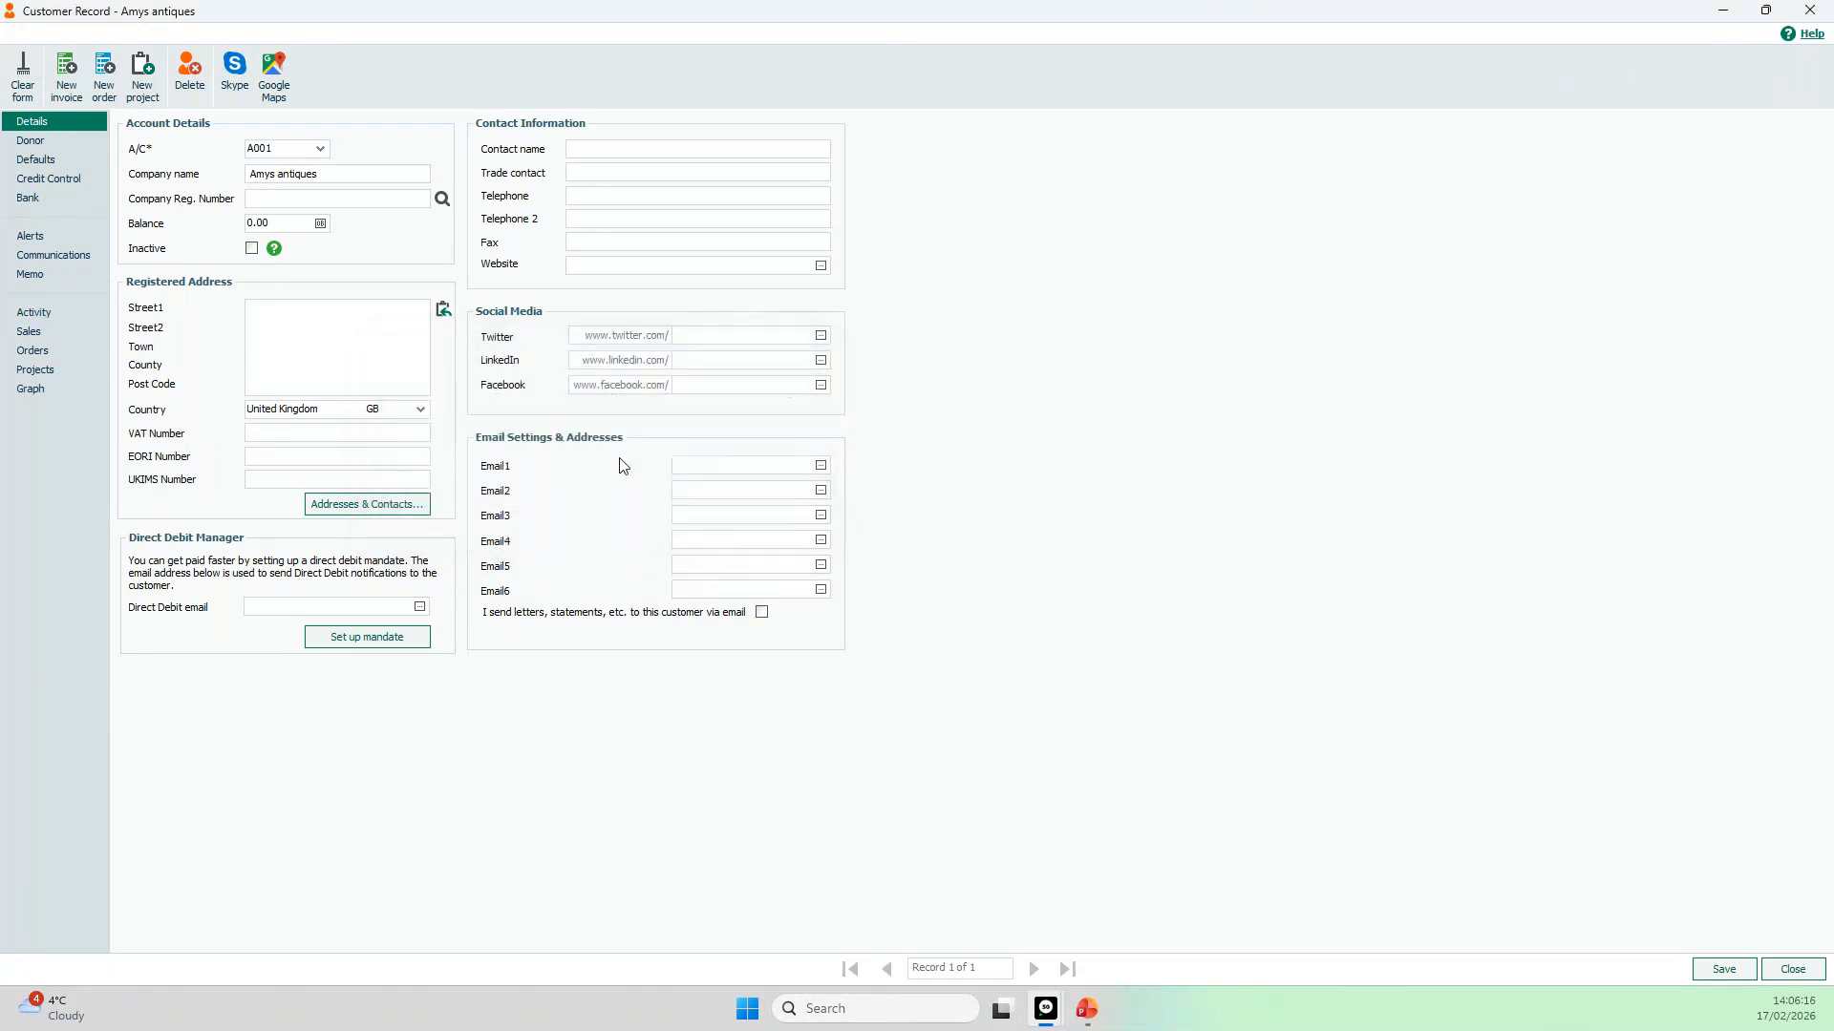
Mark Amys antiques as inactive, save the customer record and close it
click(252, 248)
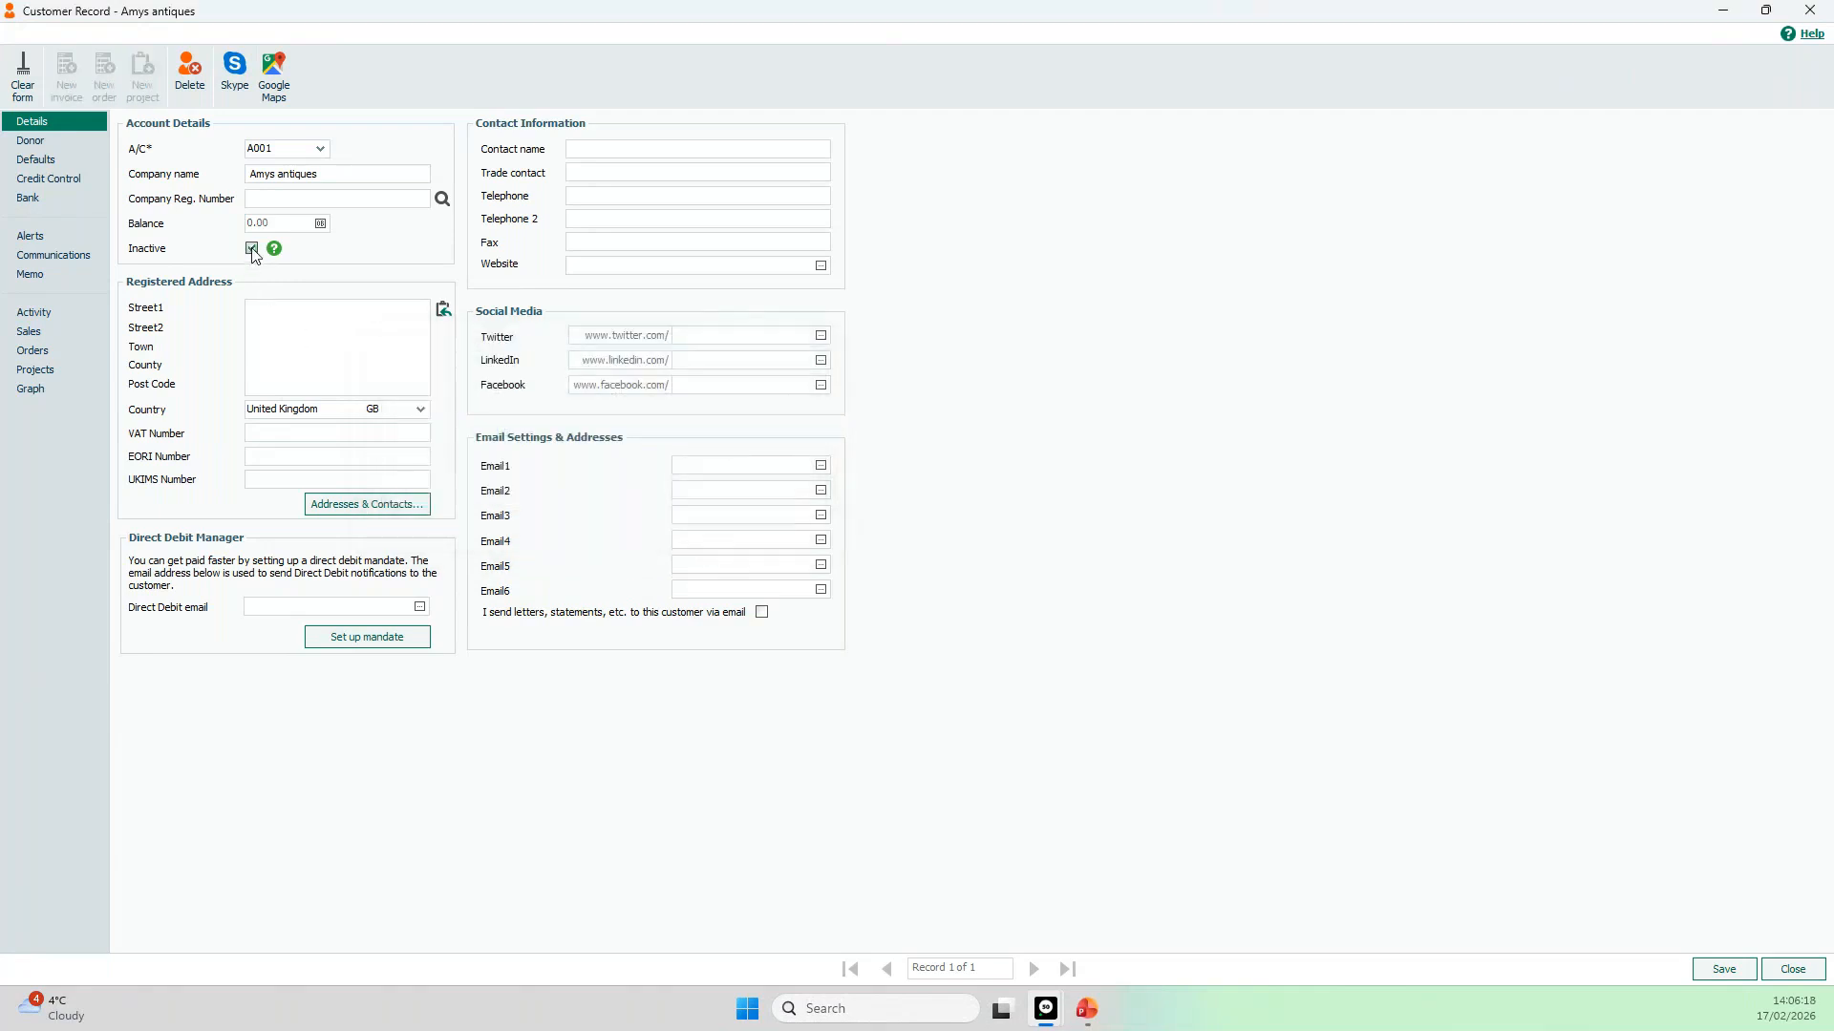
click(1714, 972)
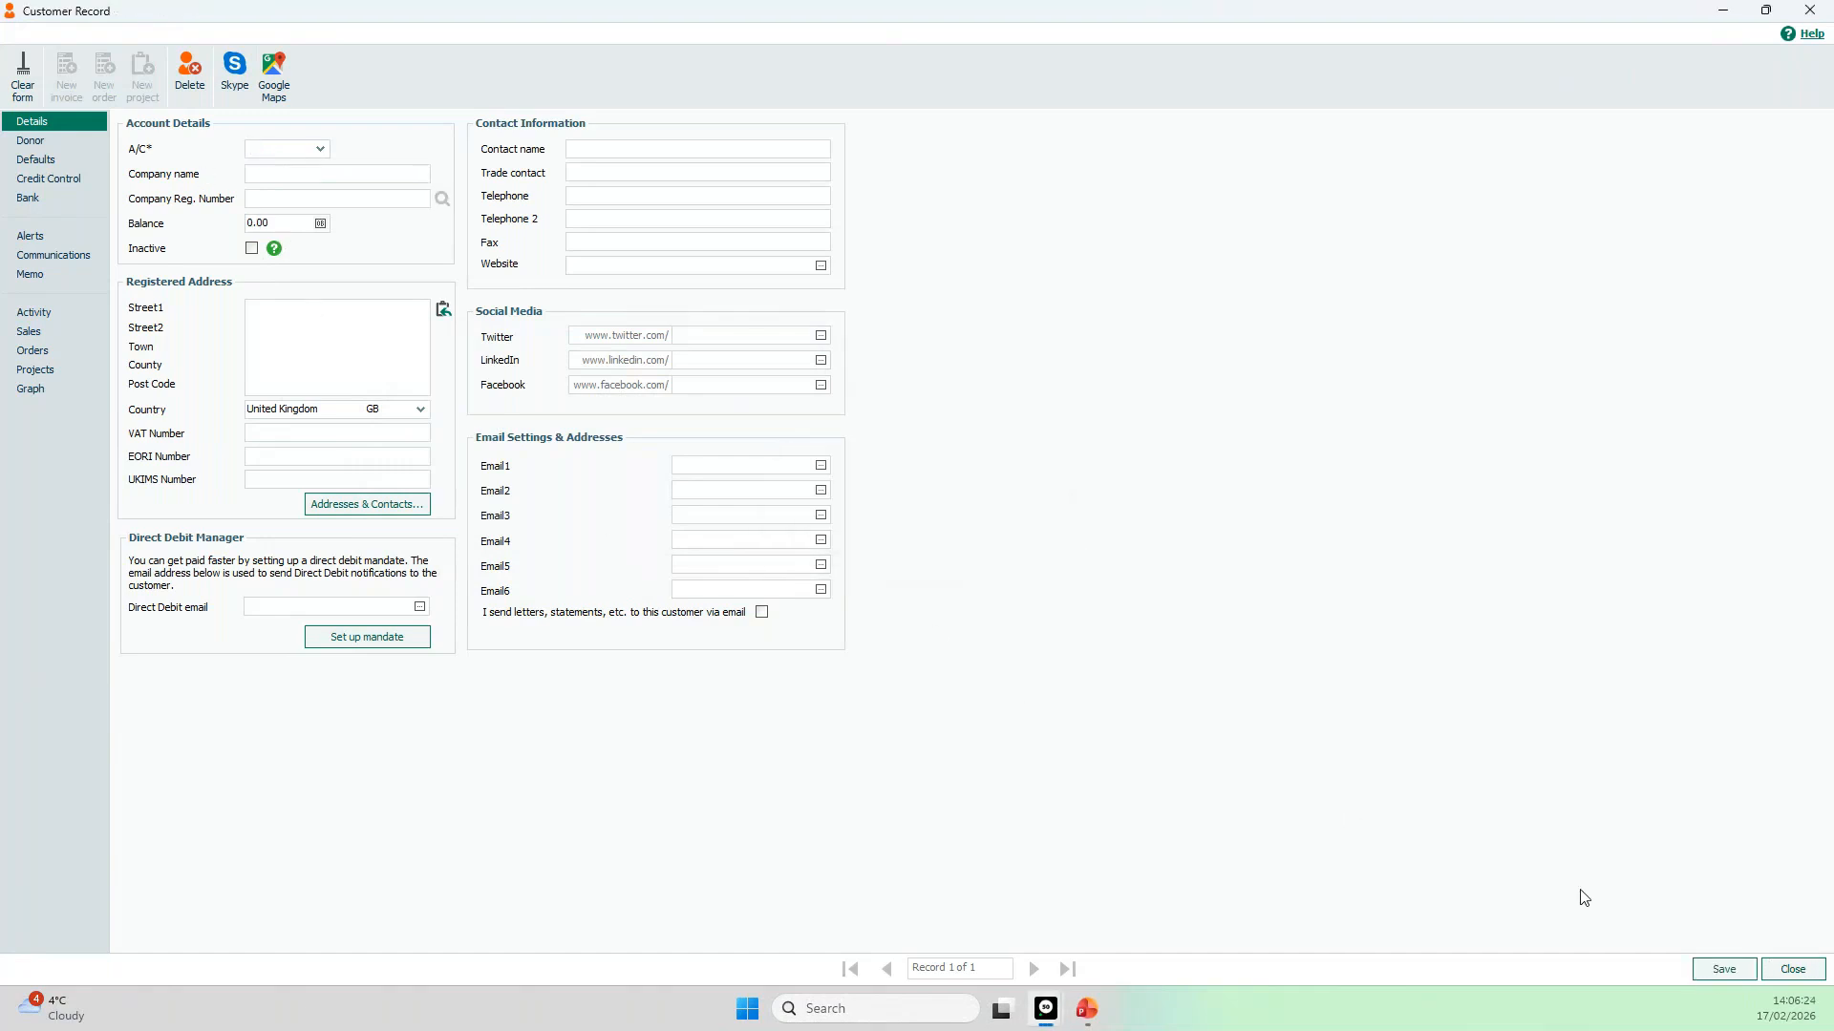
click(1788, 974)
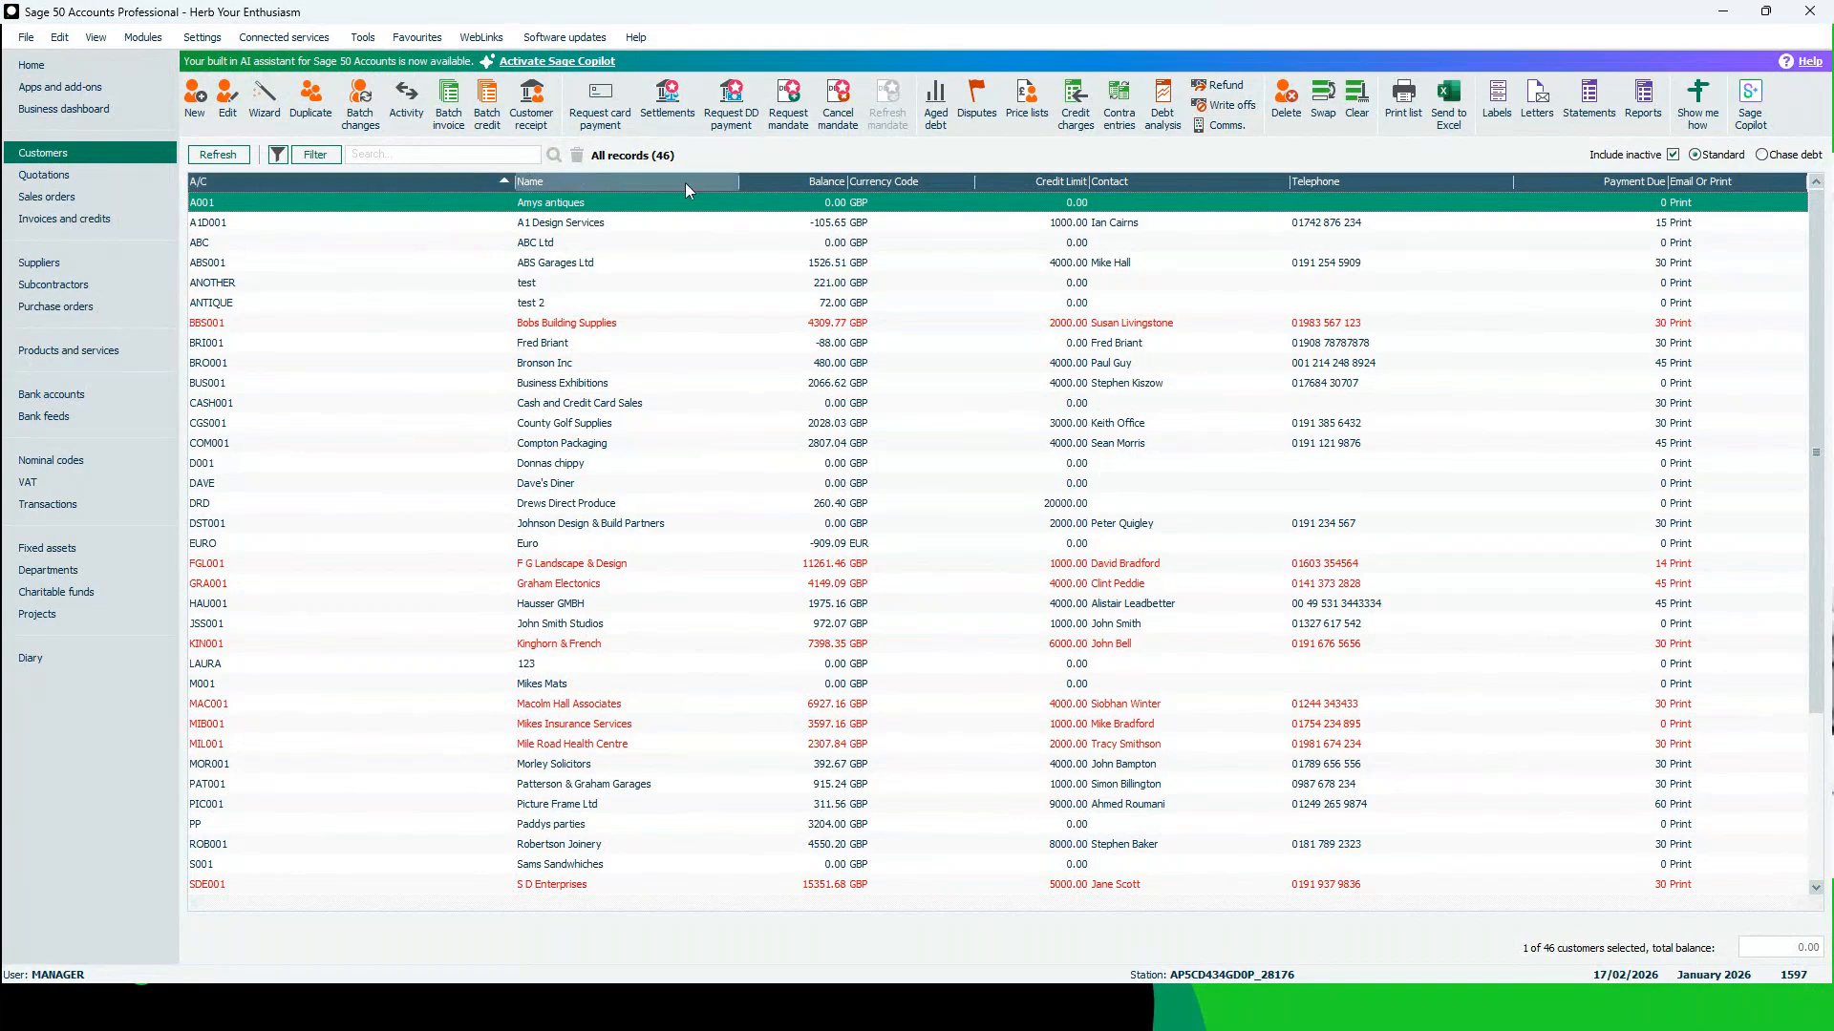
Show the Inactive column in the customer list
right_click(746, 184)
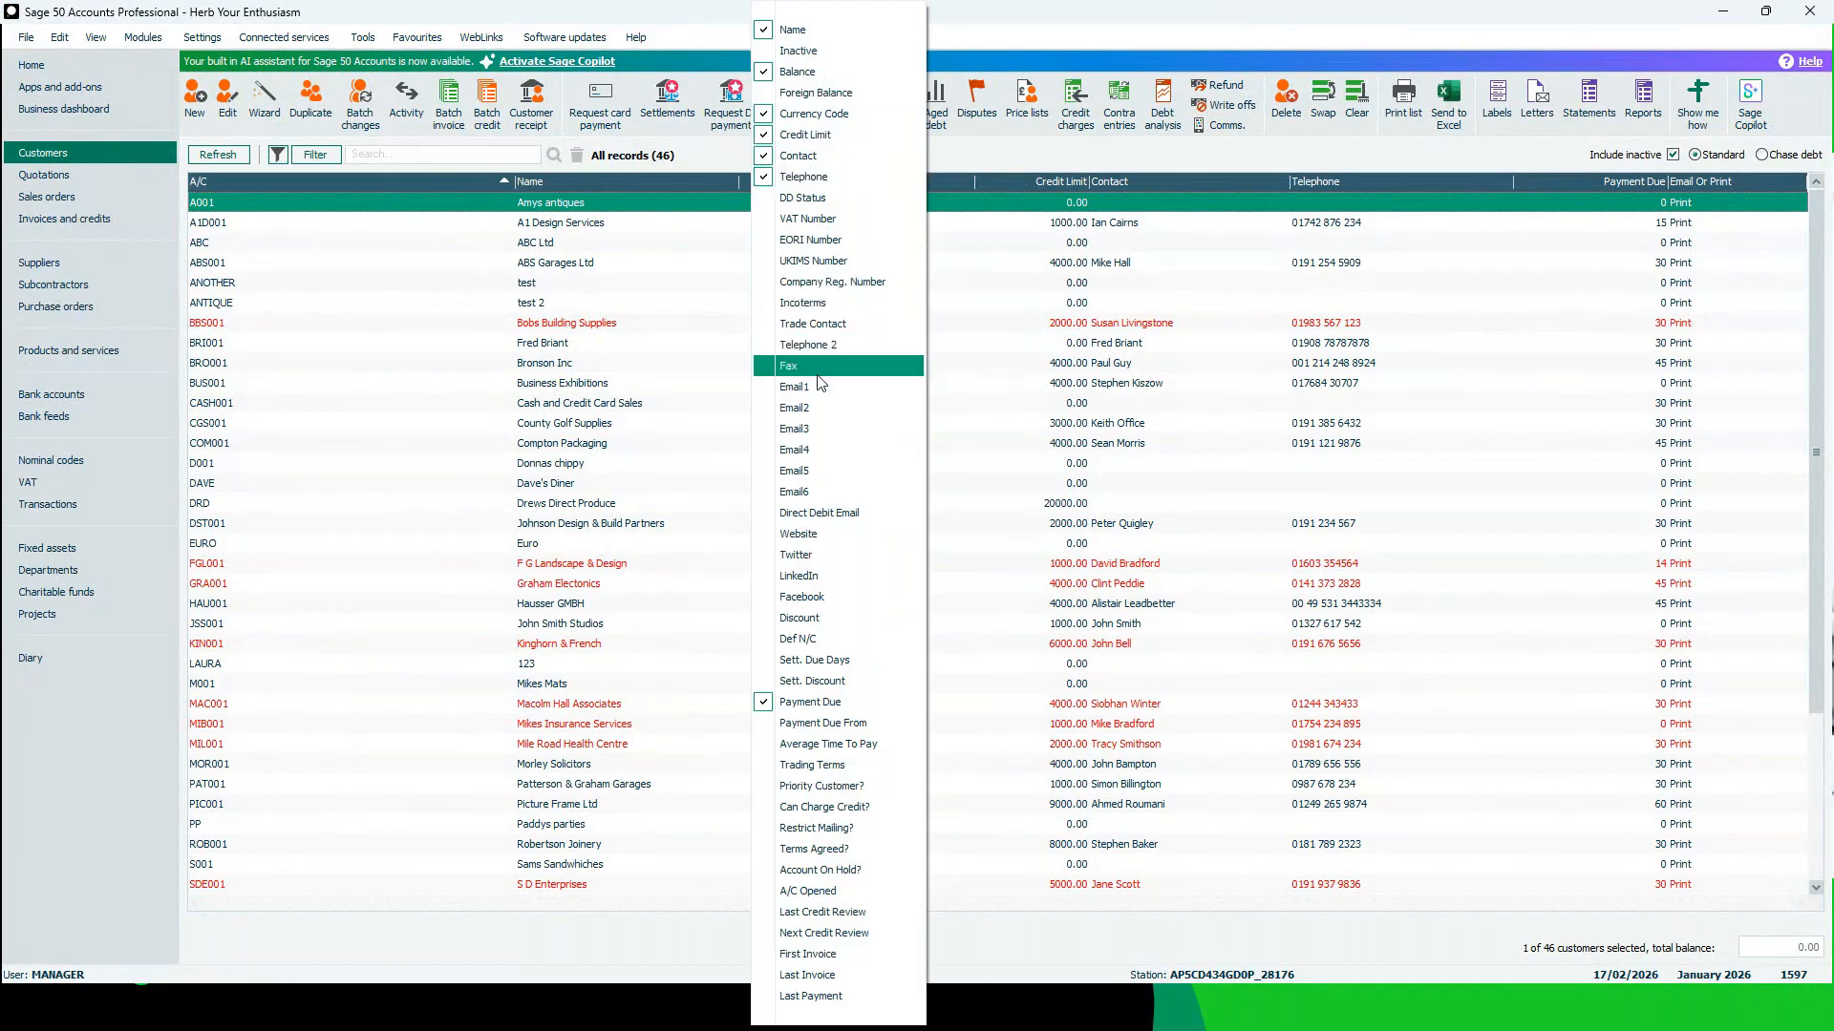
click(836, 54)
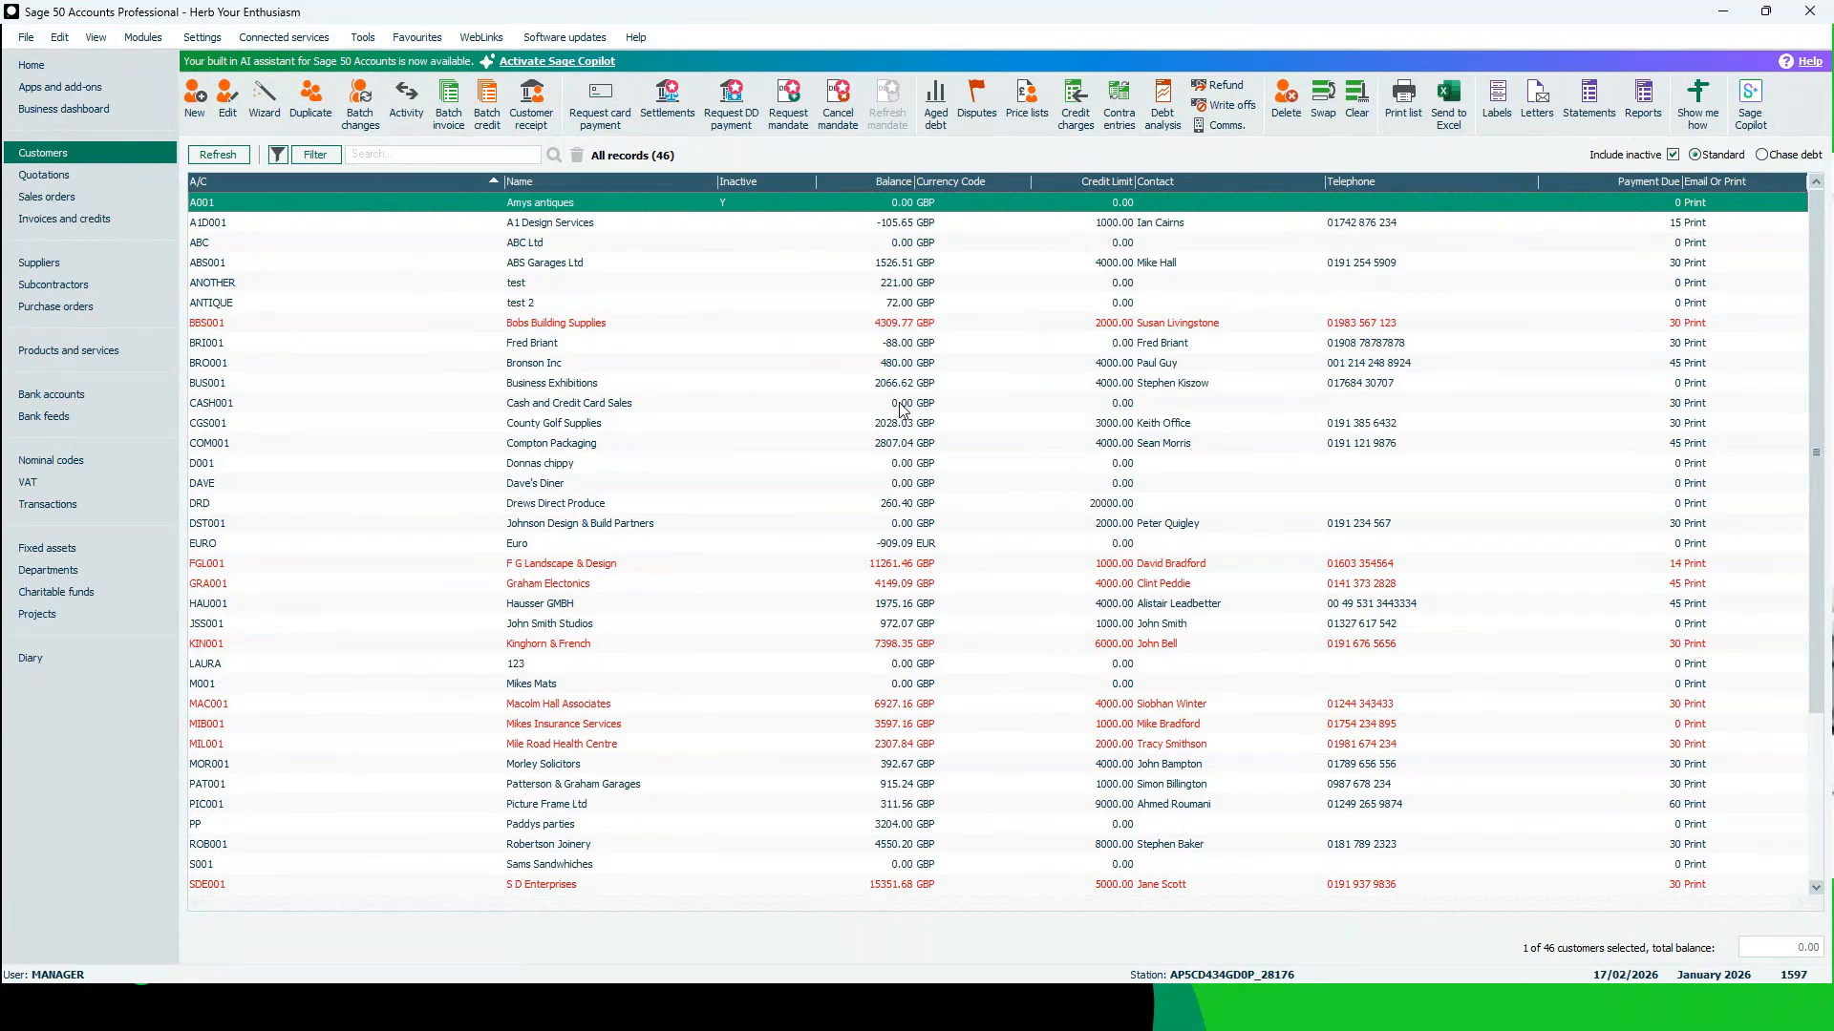
click(576, 484)
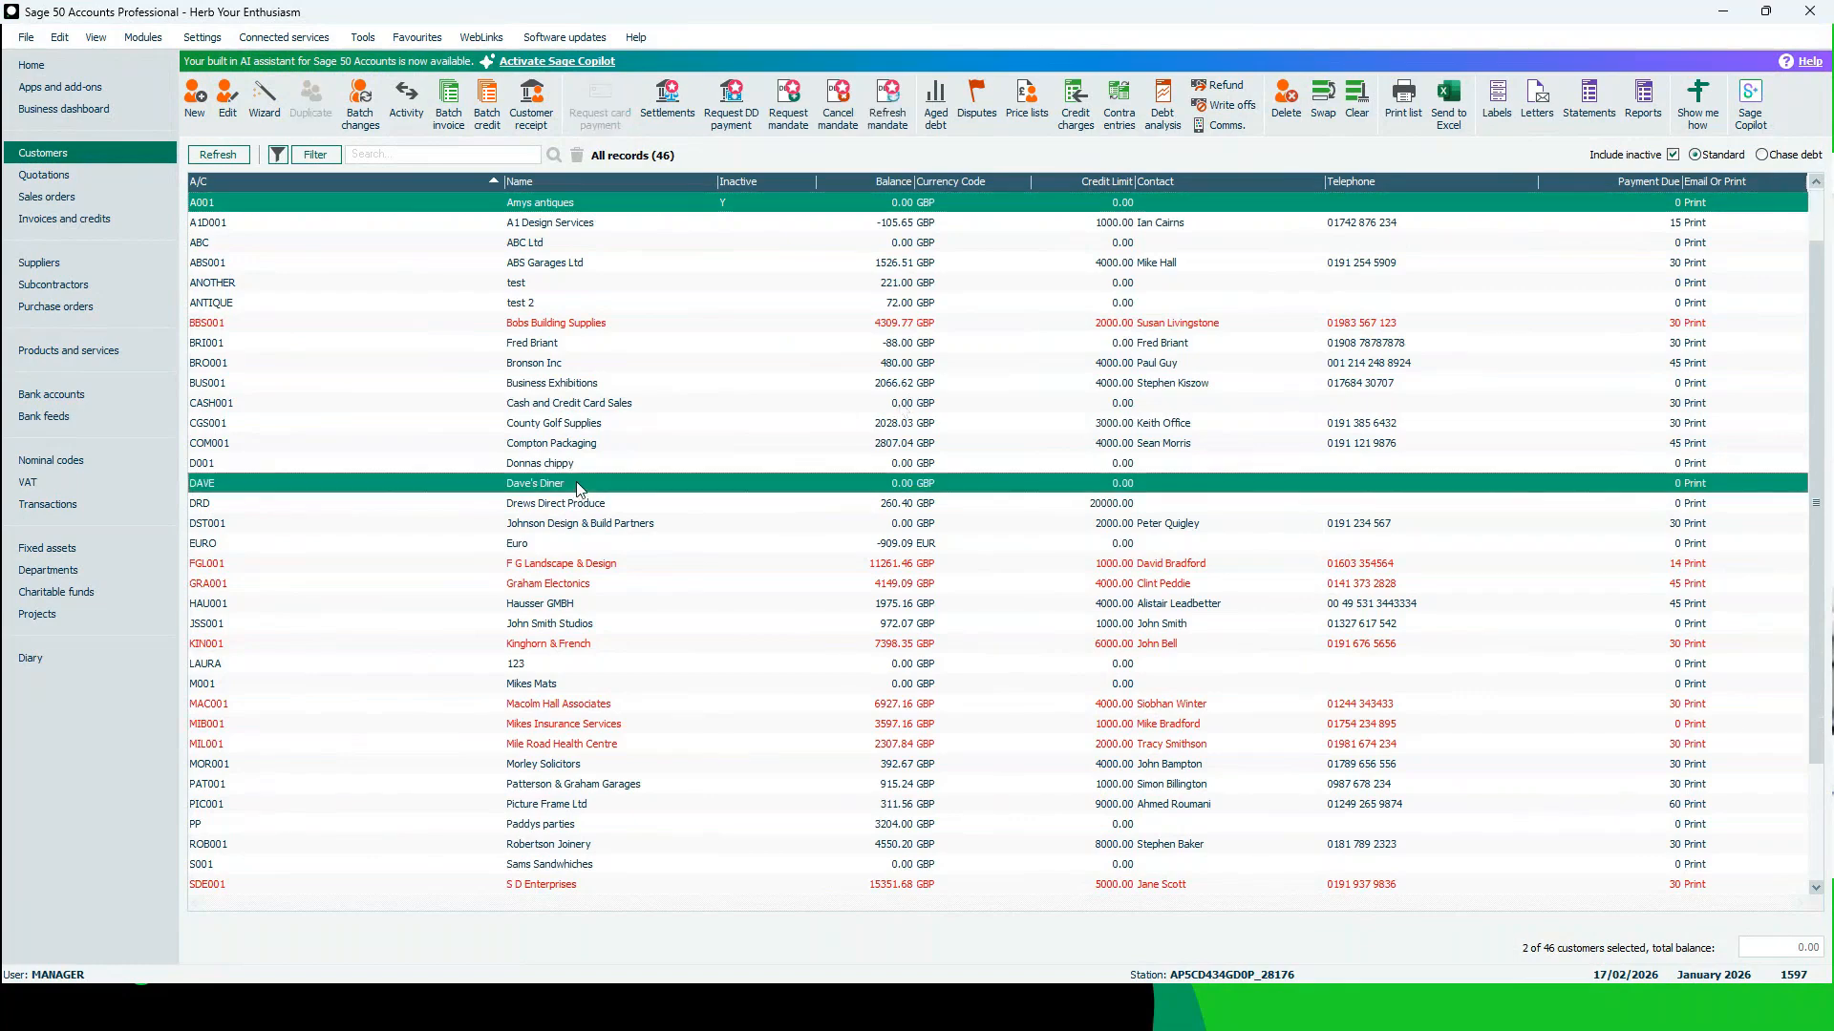
click(410, 121)
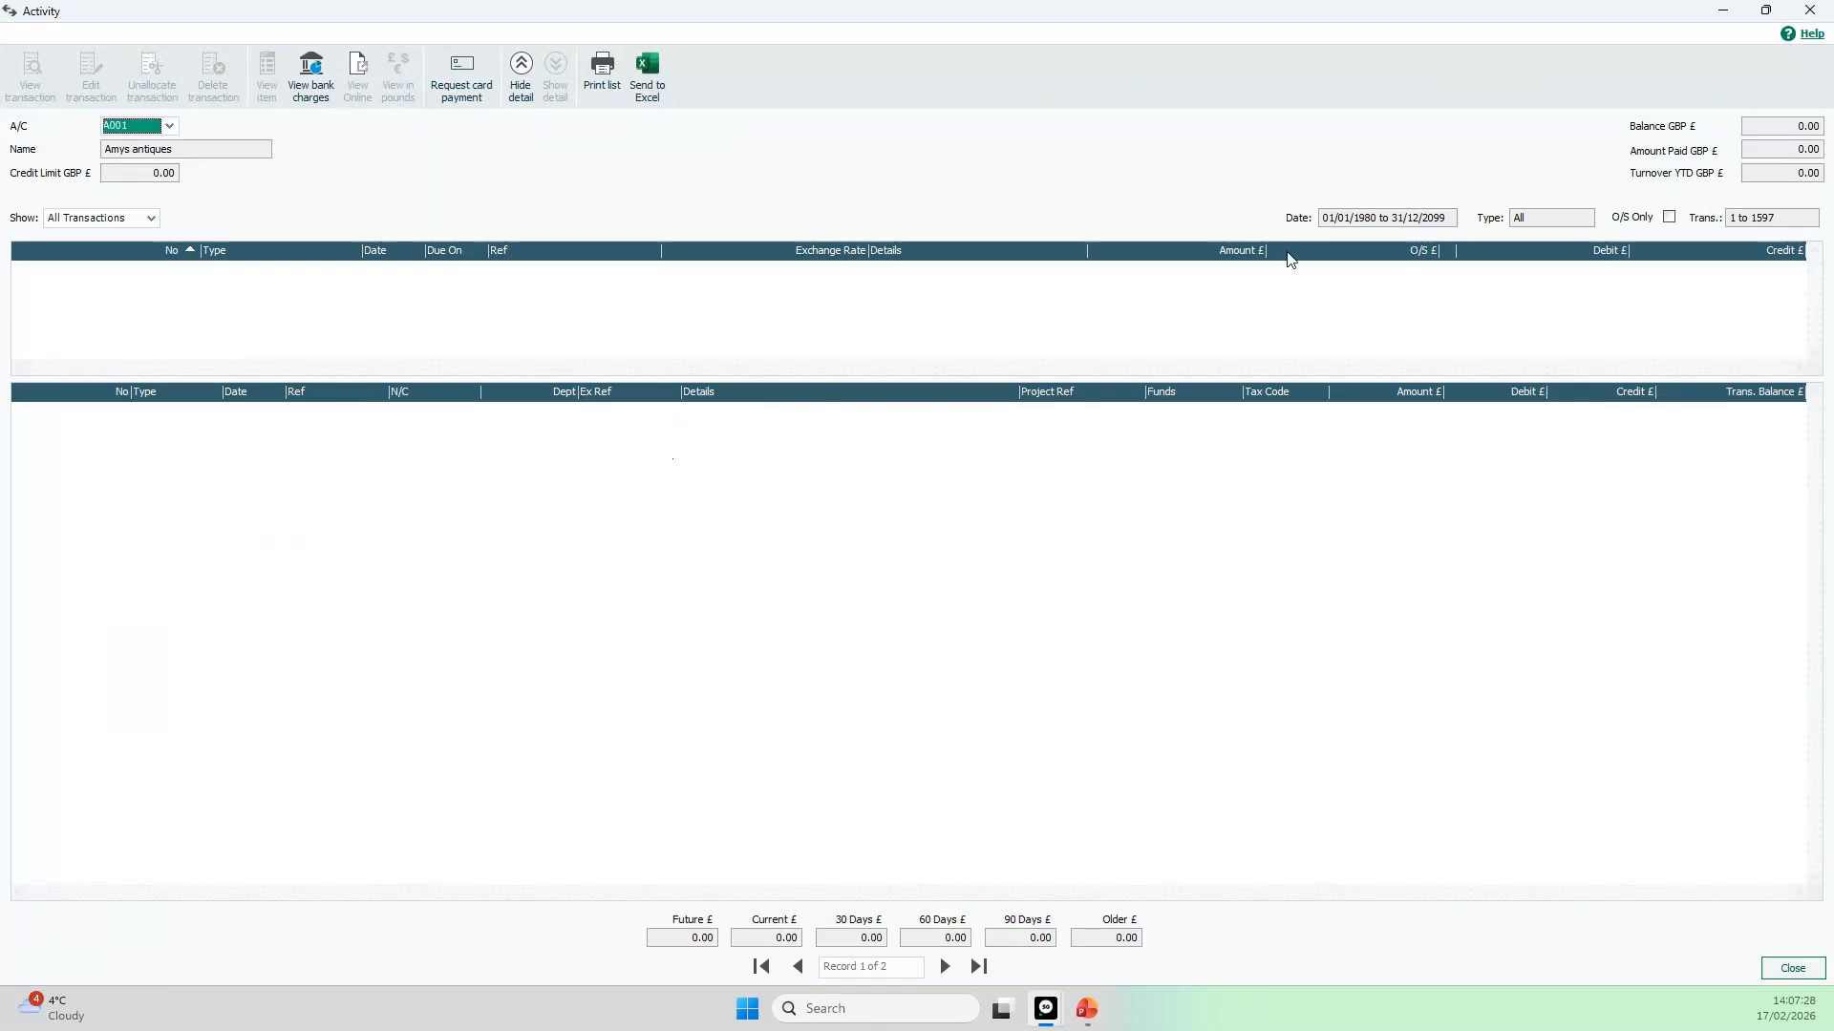
click(1812, 16)
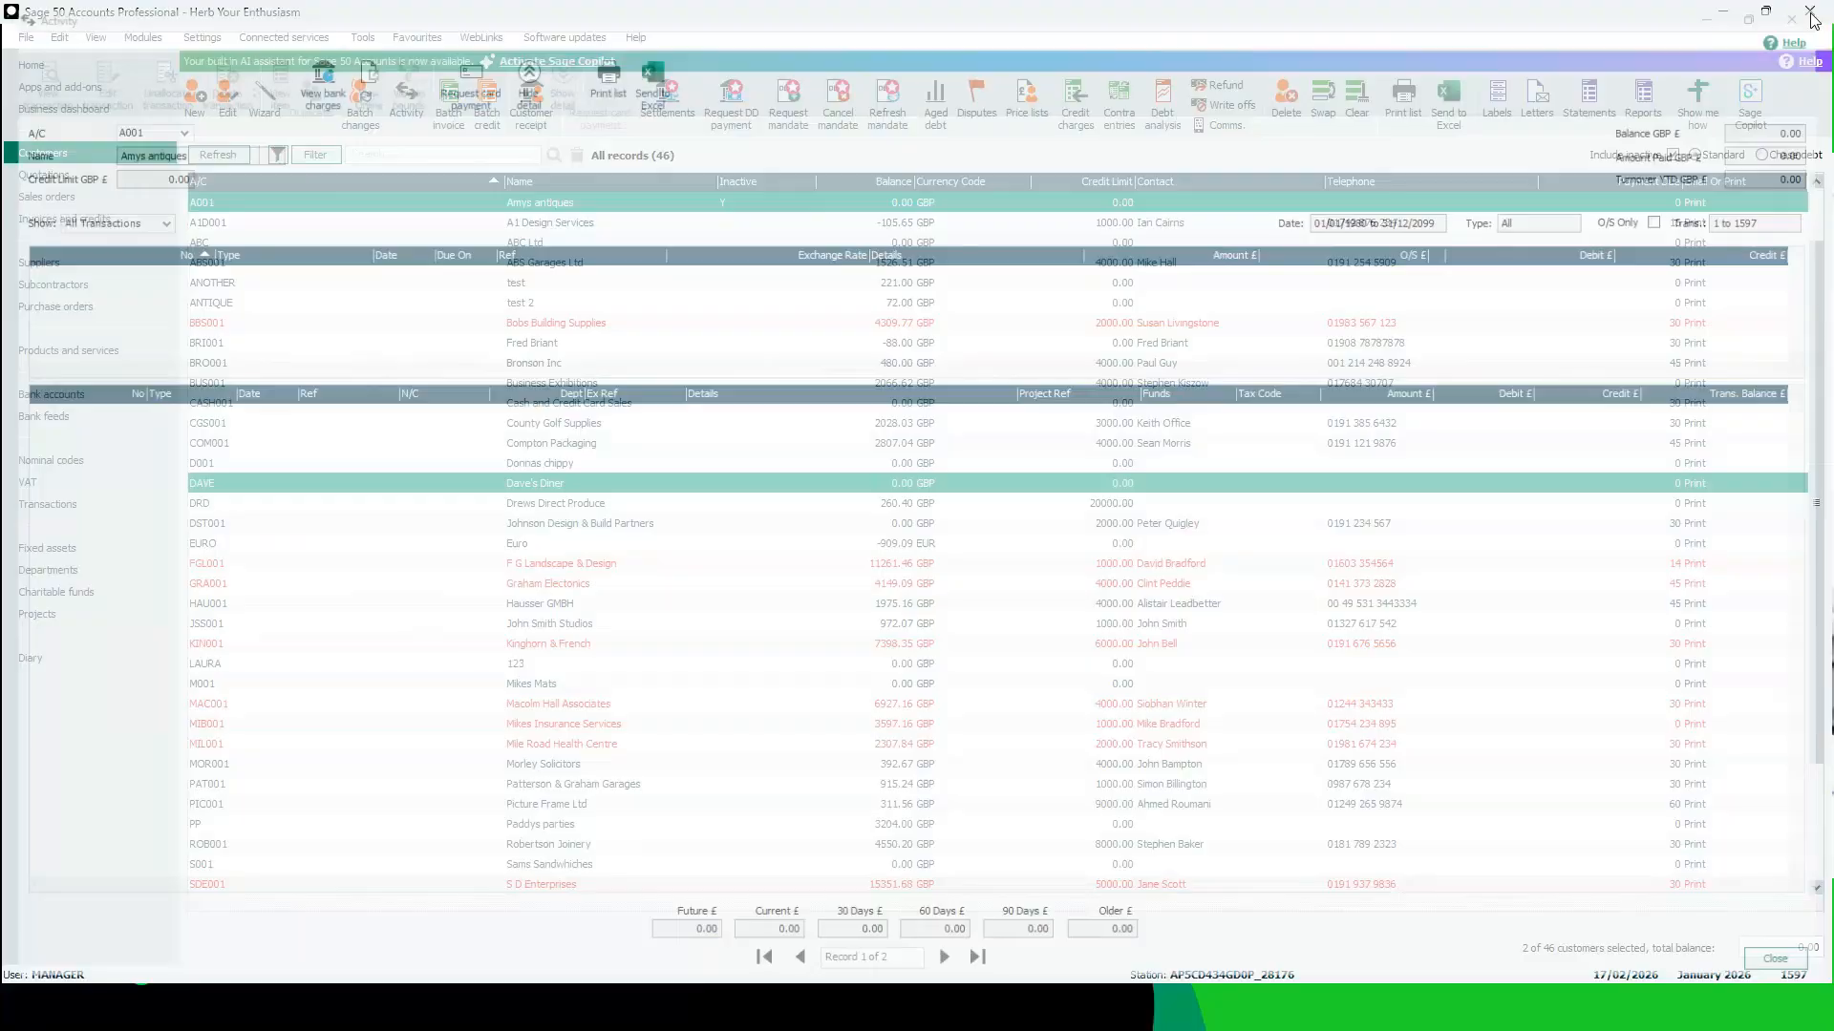
Open the Dave's Diner customer record on its own and review its transaction activity
click(648, 482)
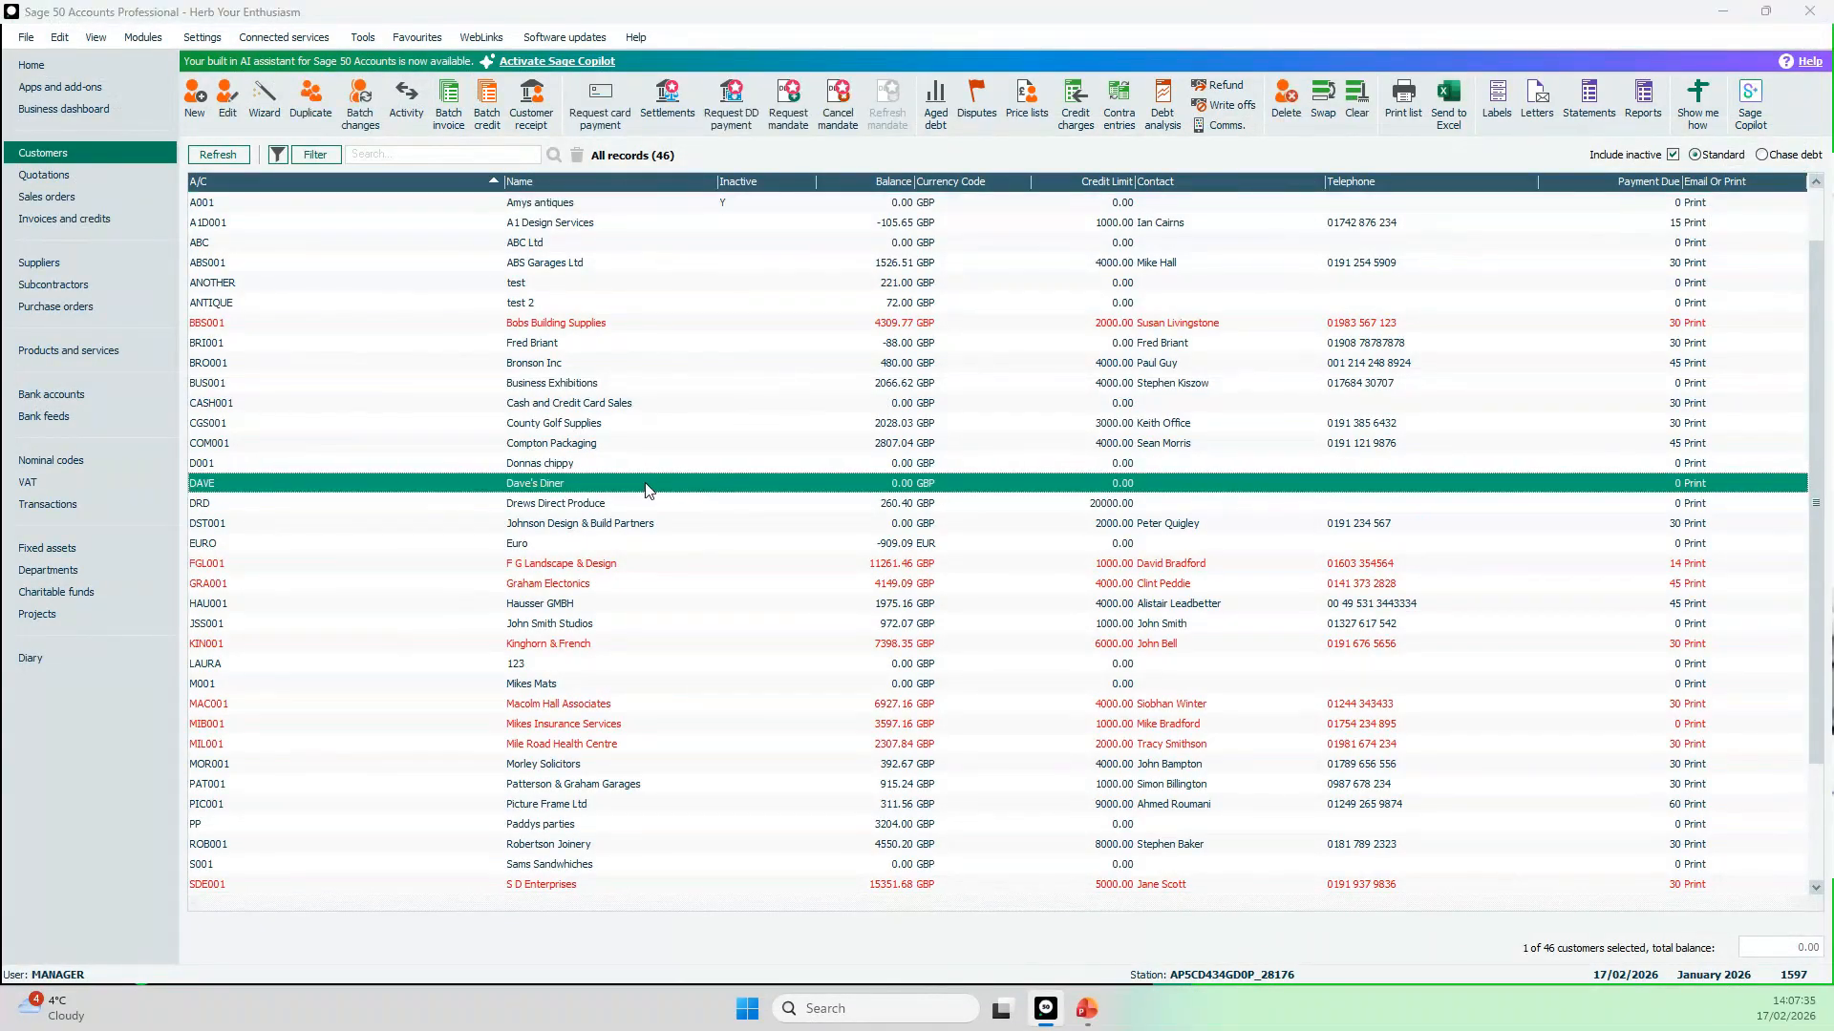
double_click(648, 485)
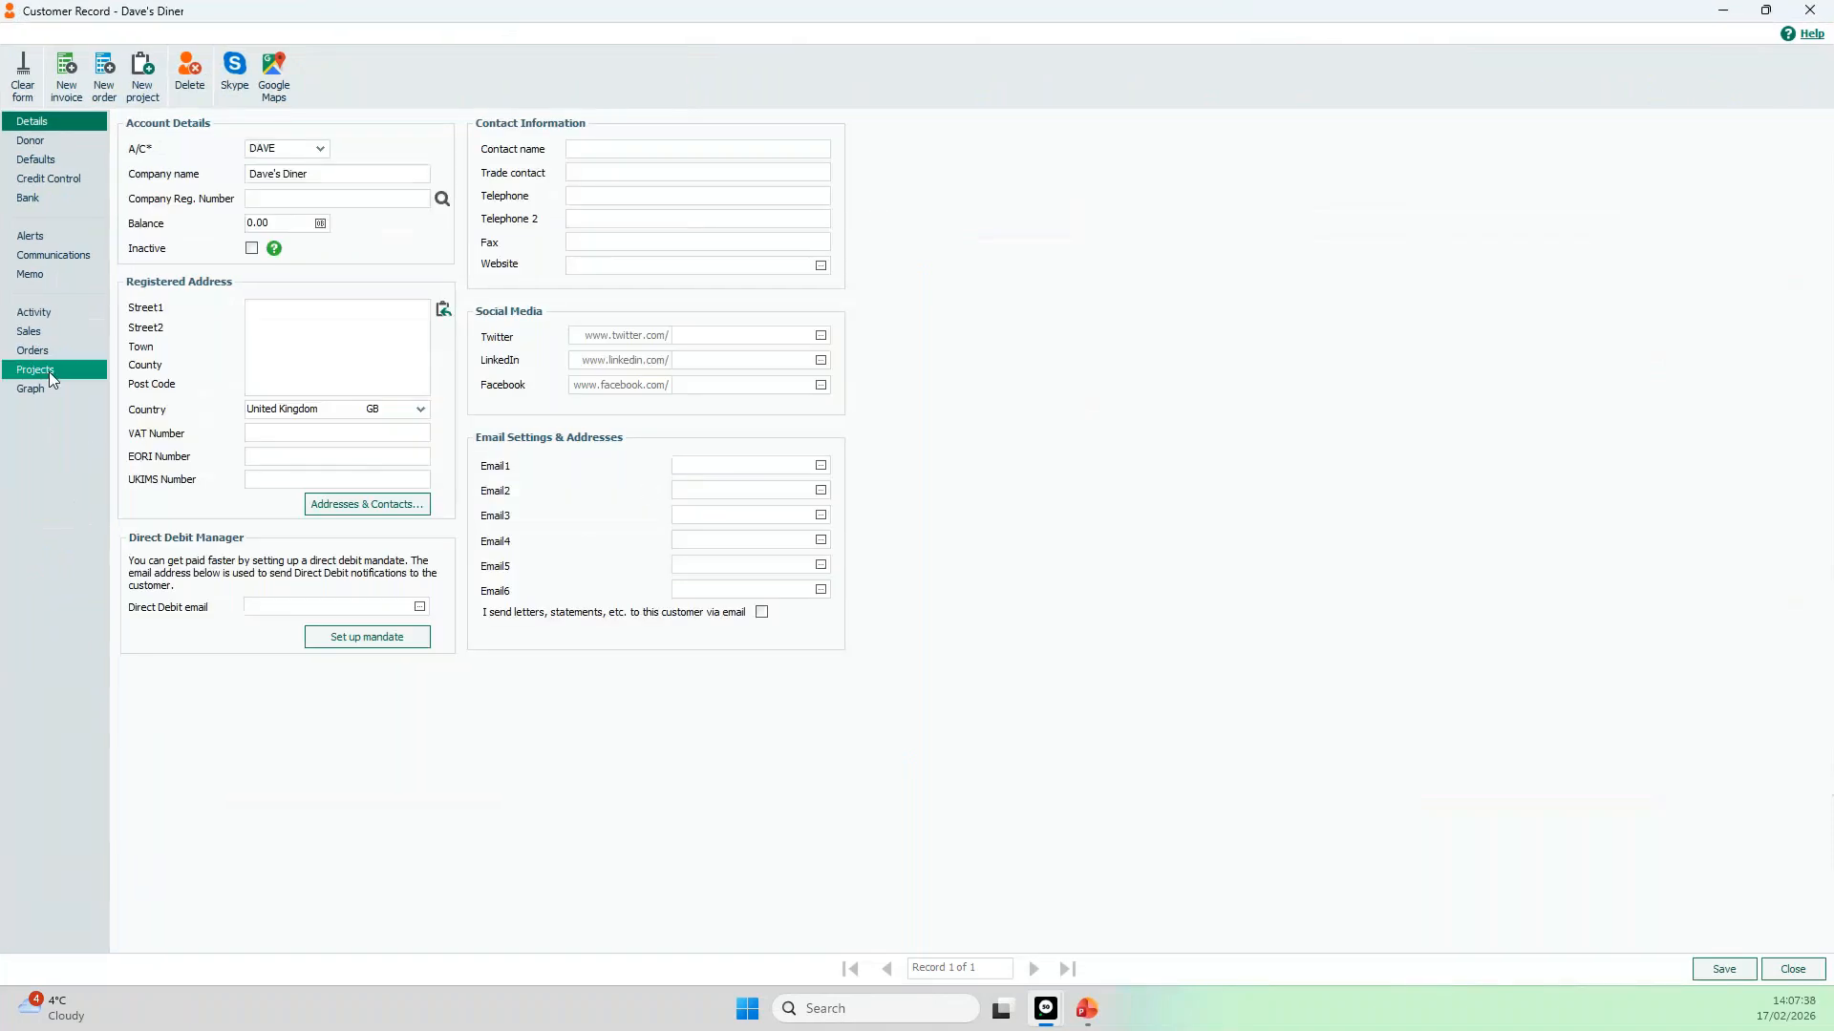
click(59, 308)
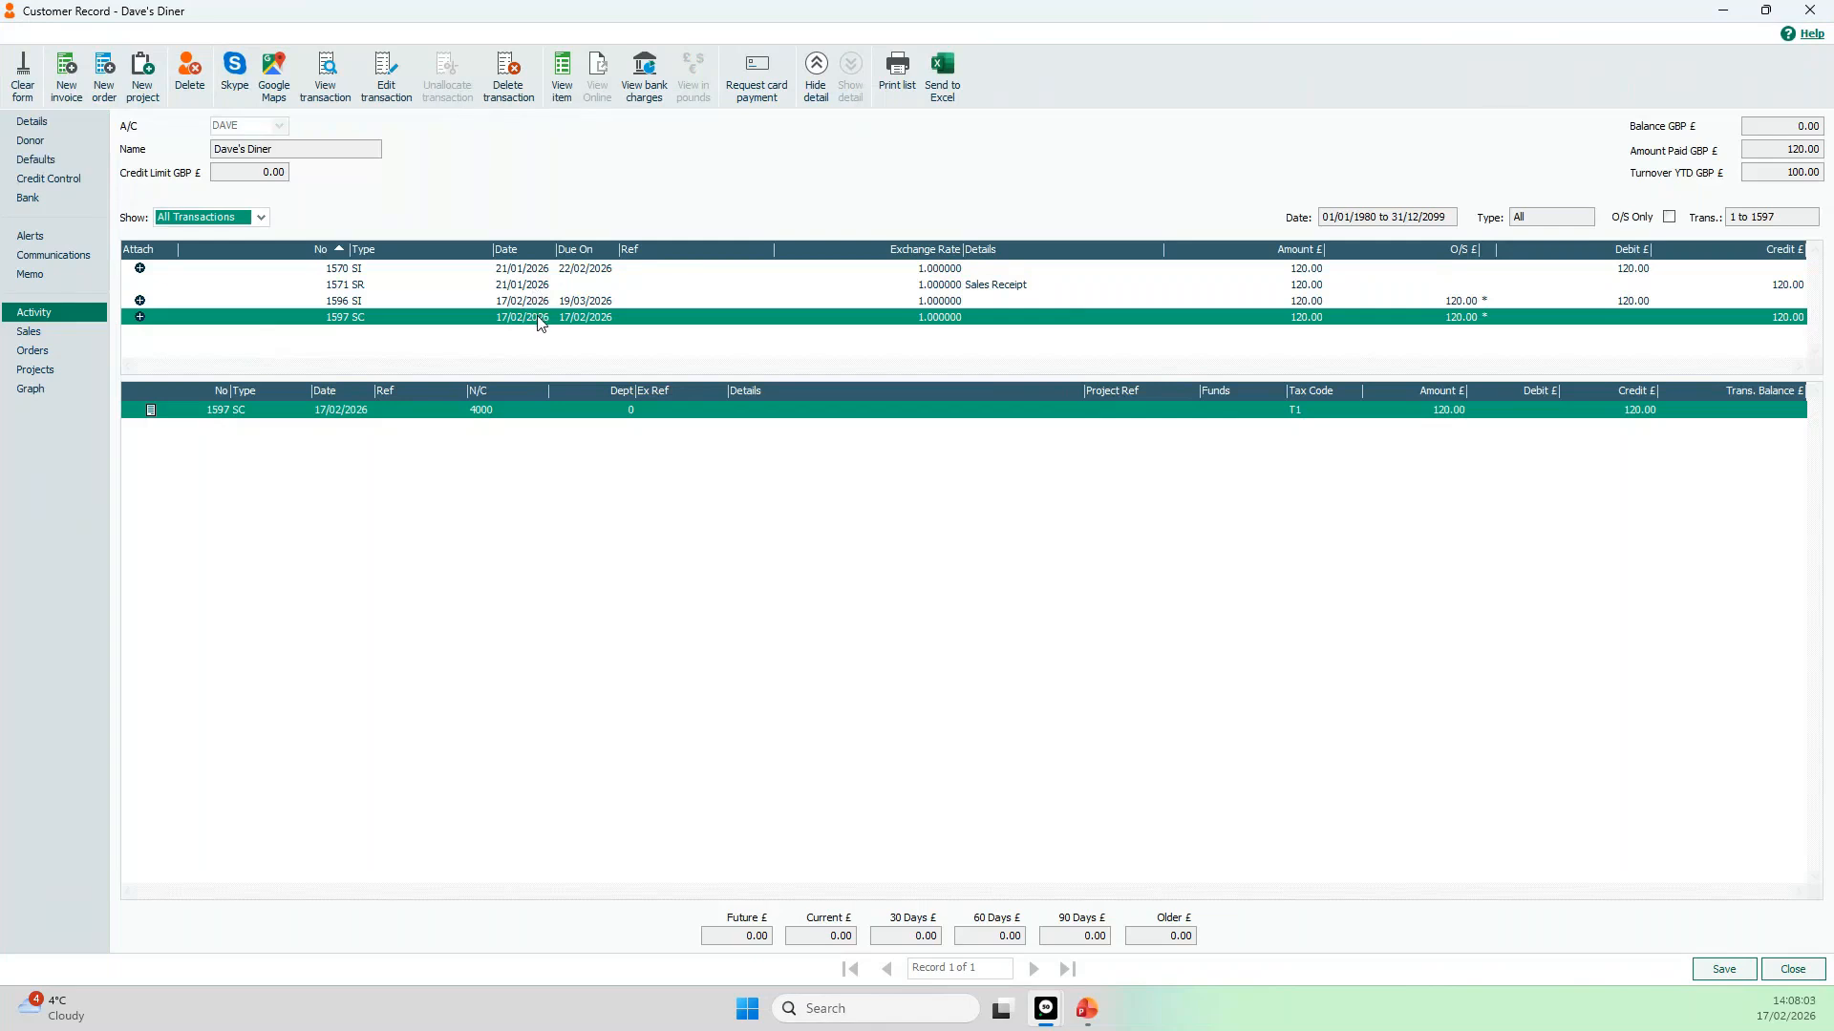
Try to mark Dave's Diner as inactive in its account details and save the record
click(57, 122)
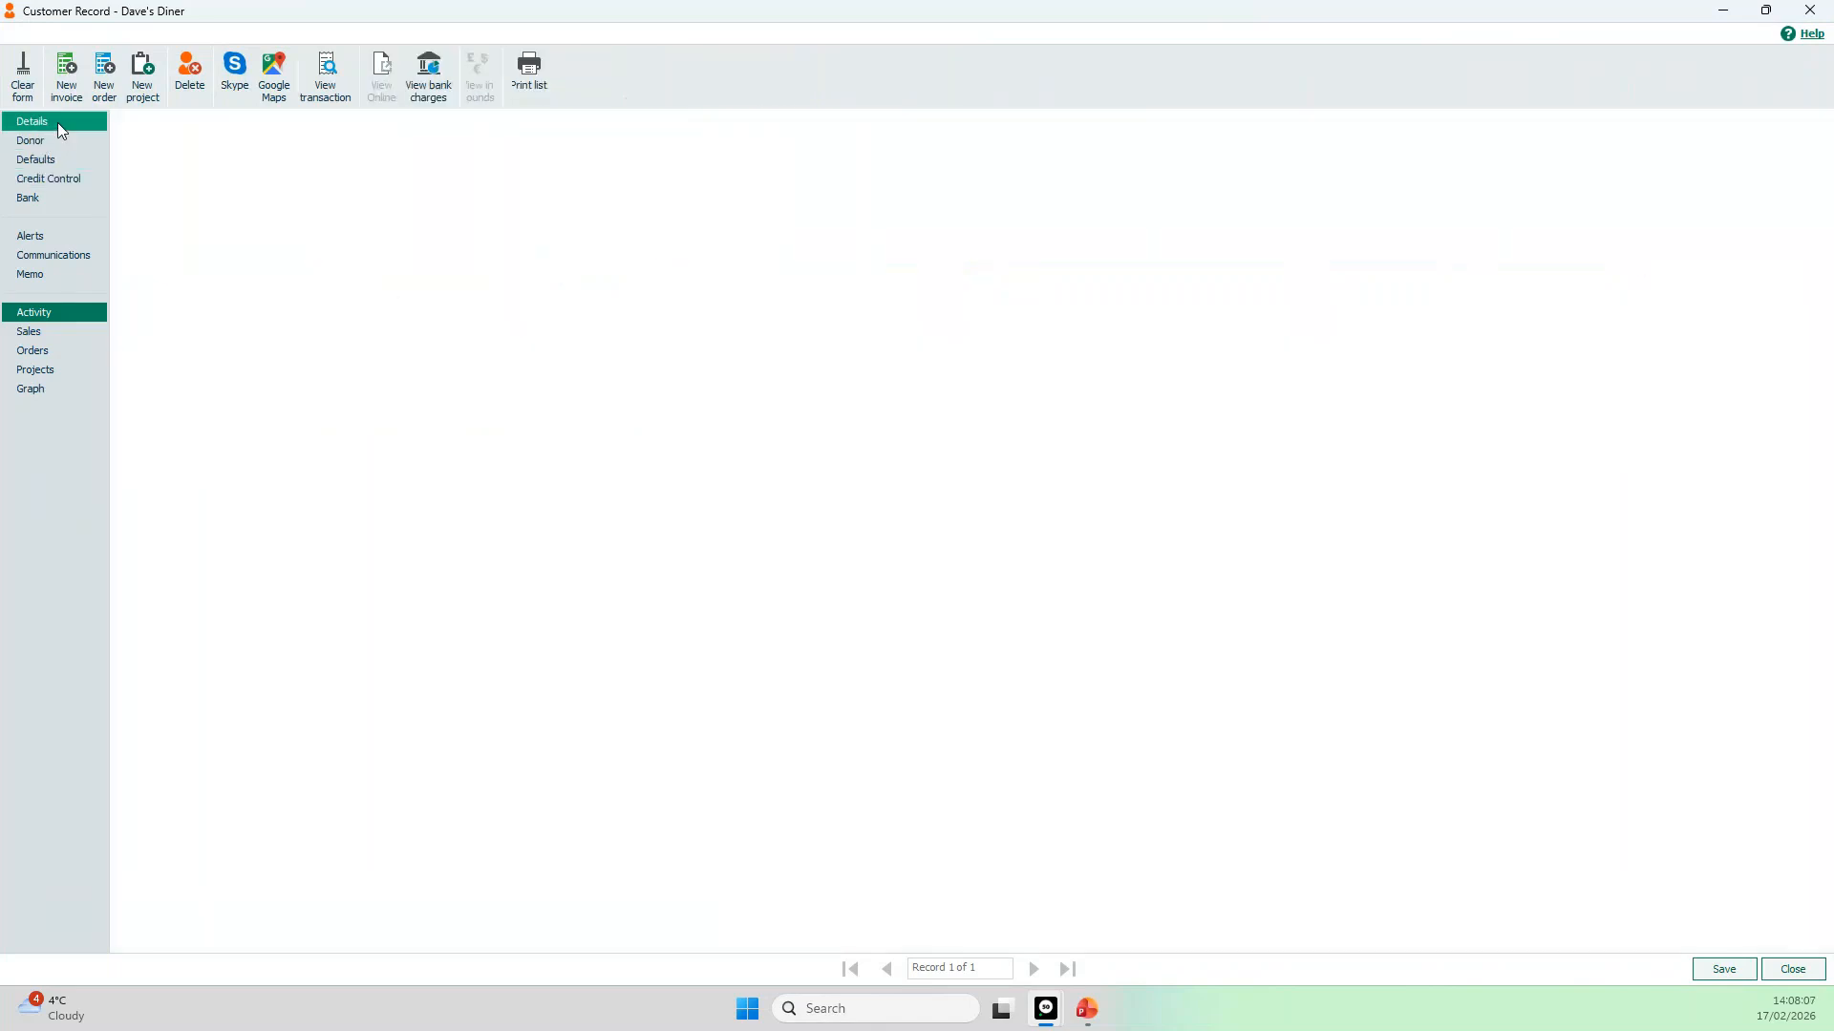
click(252, 249)
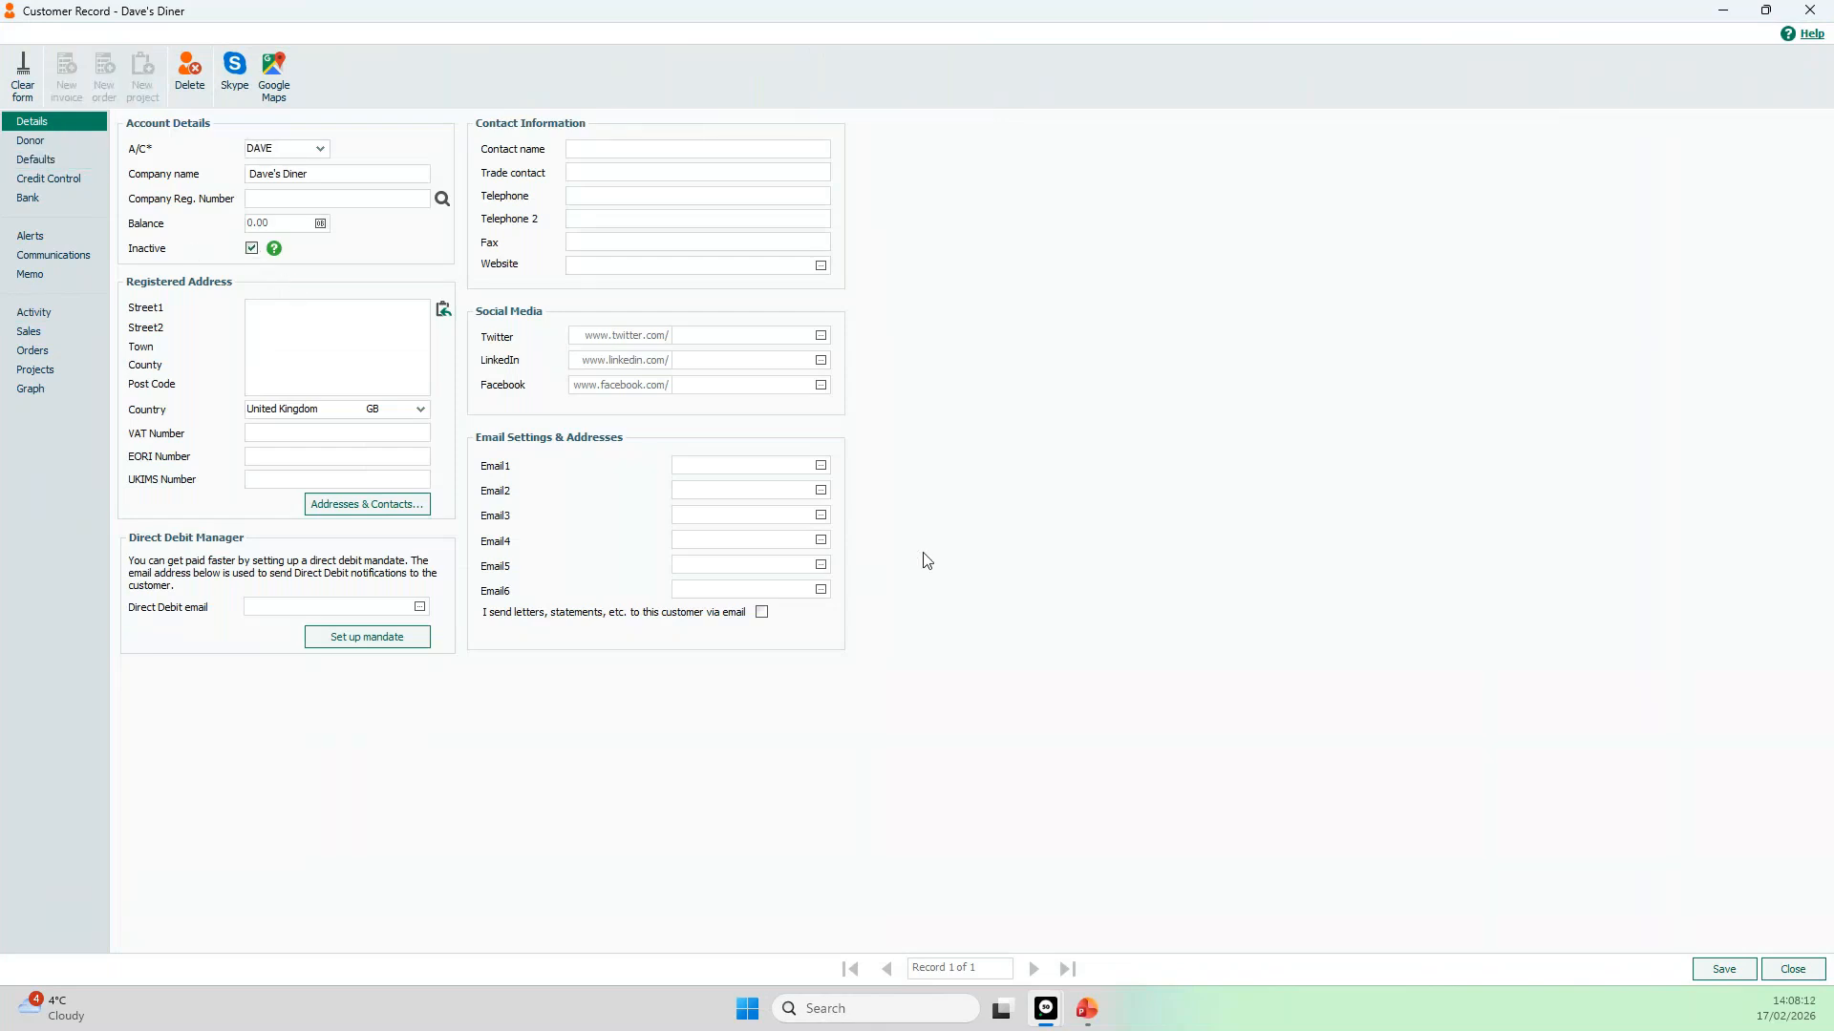
click(1724, 969)
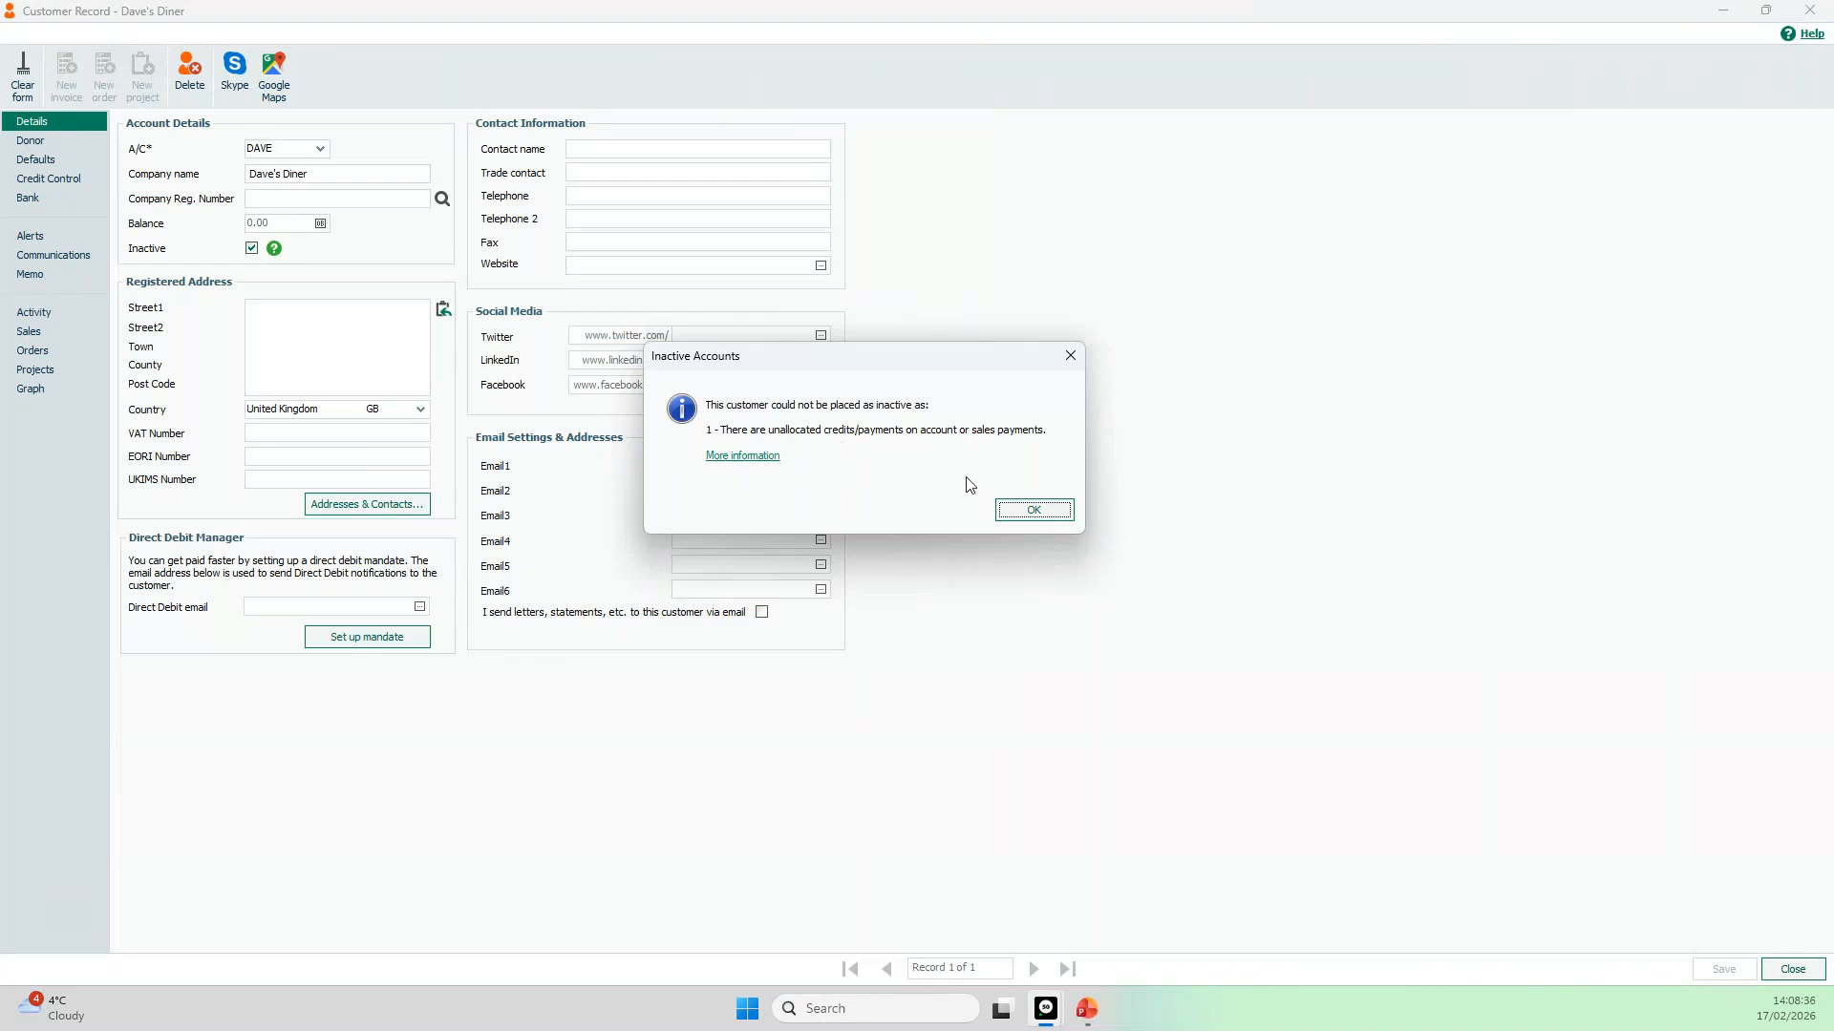
click(1034, 511)
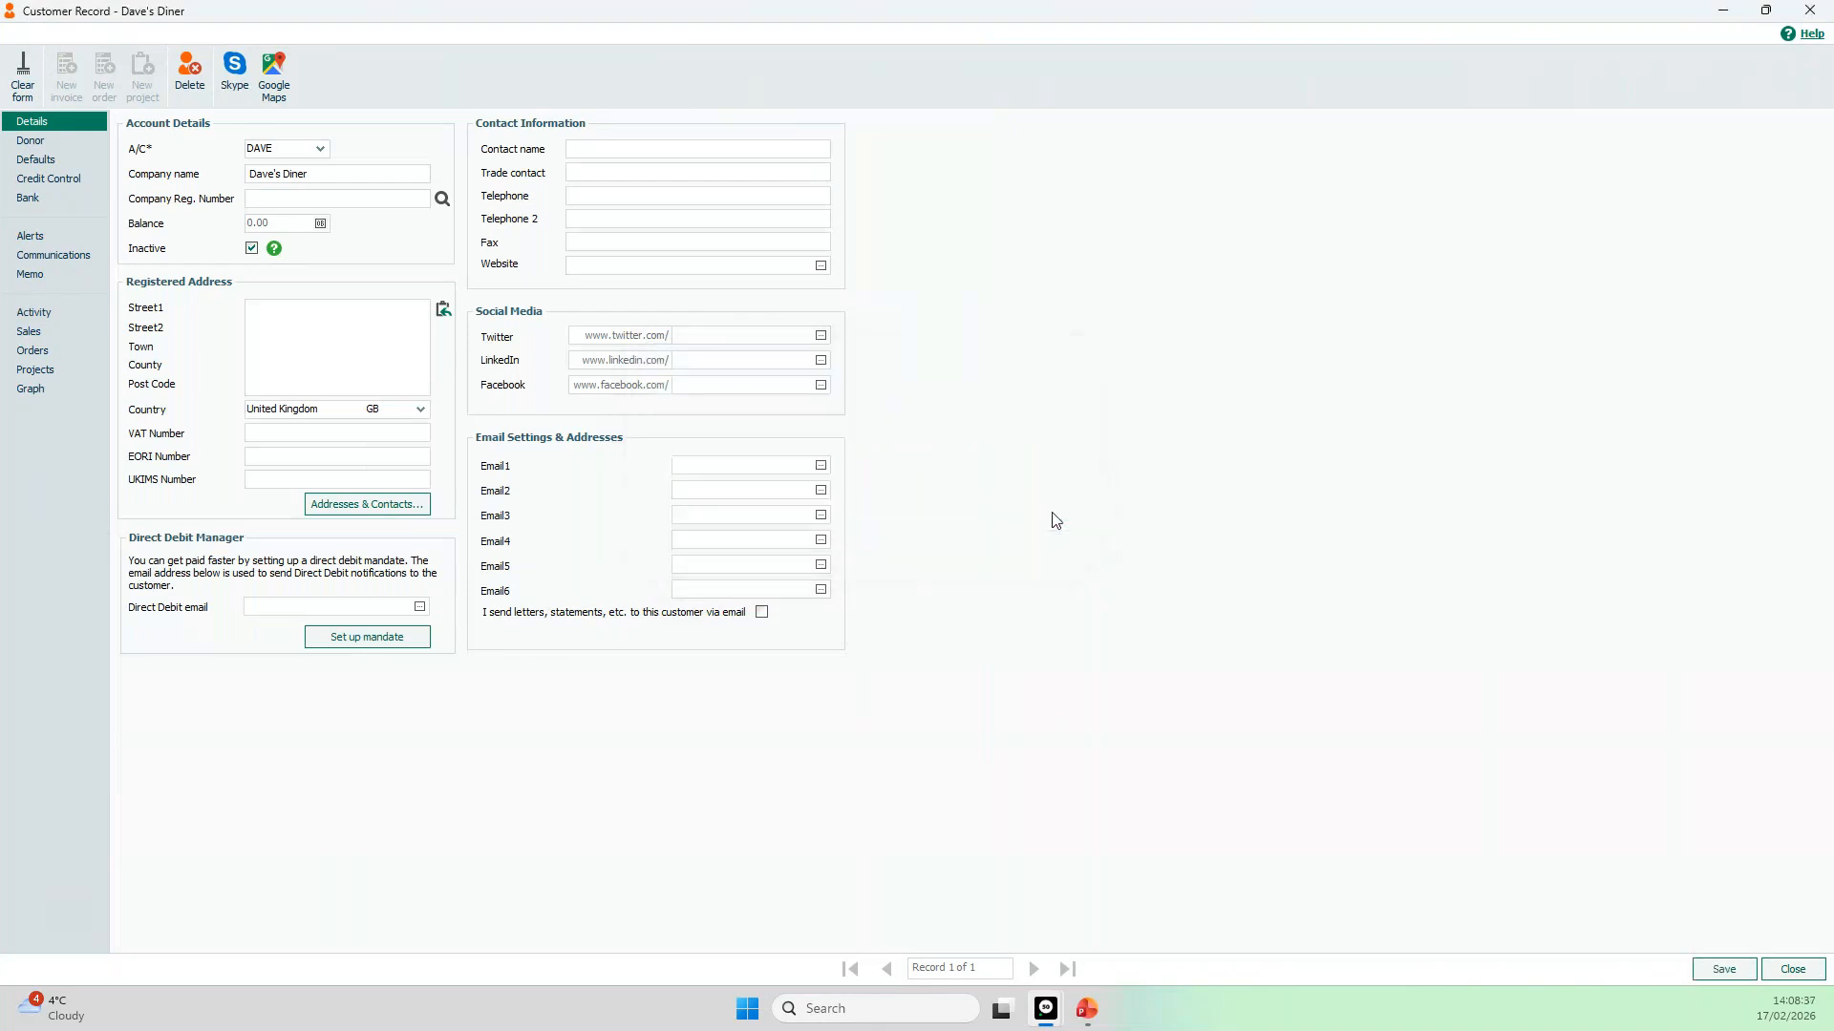
Recheck the outstanding transactions in the Dave's Diner activity and close the record without saving
click(76, 313)
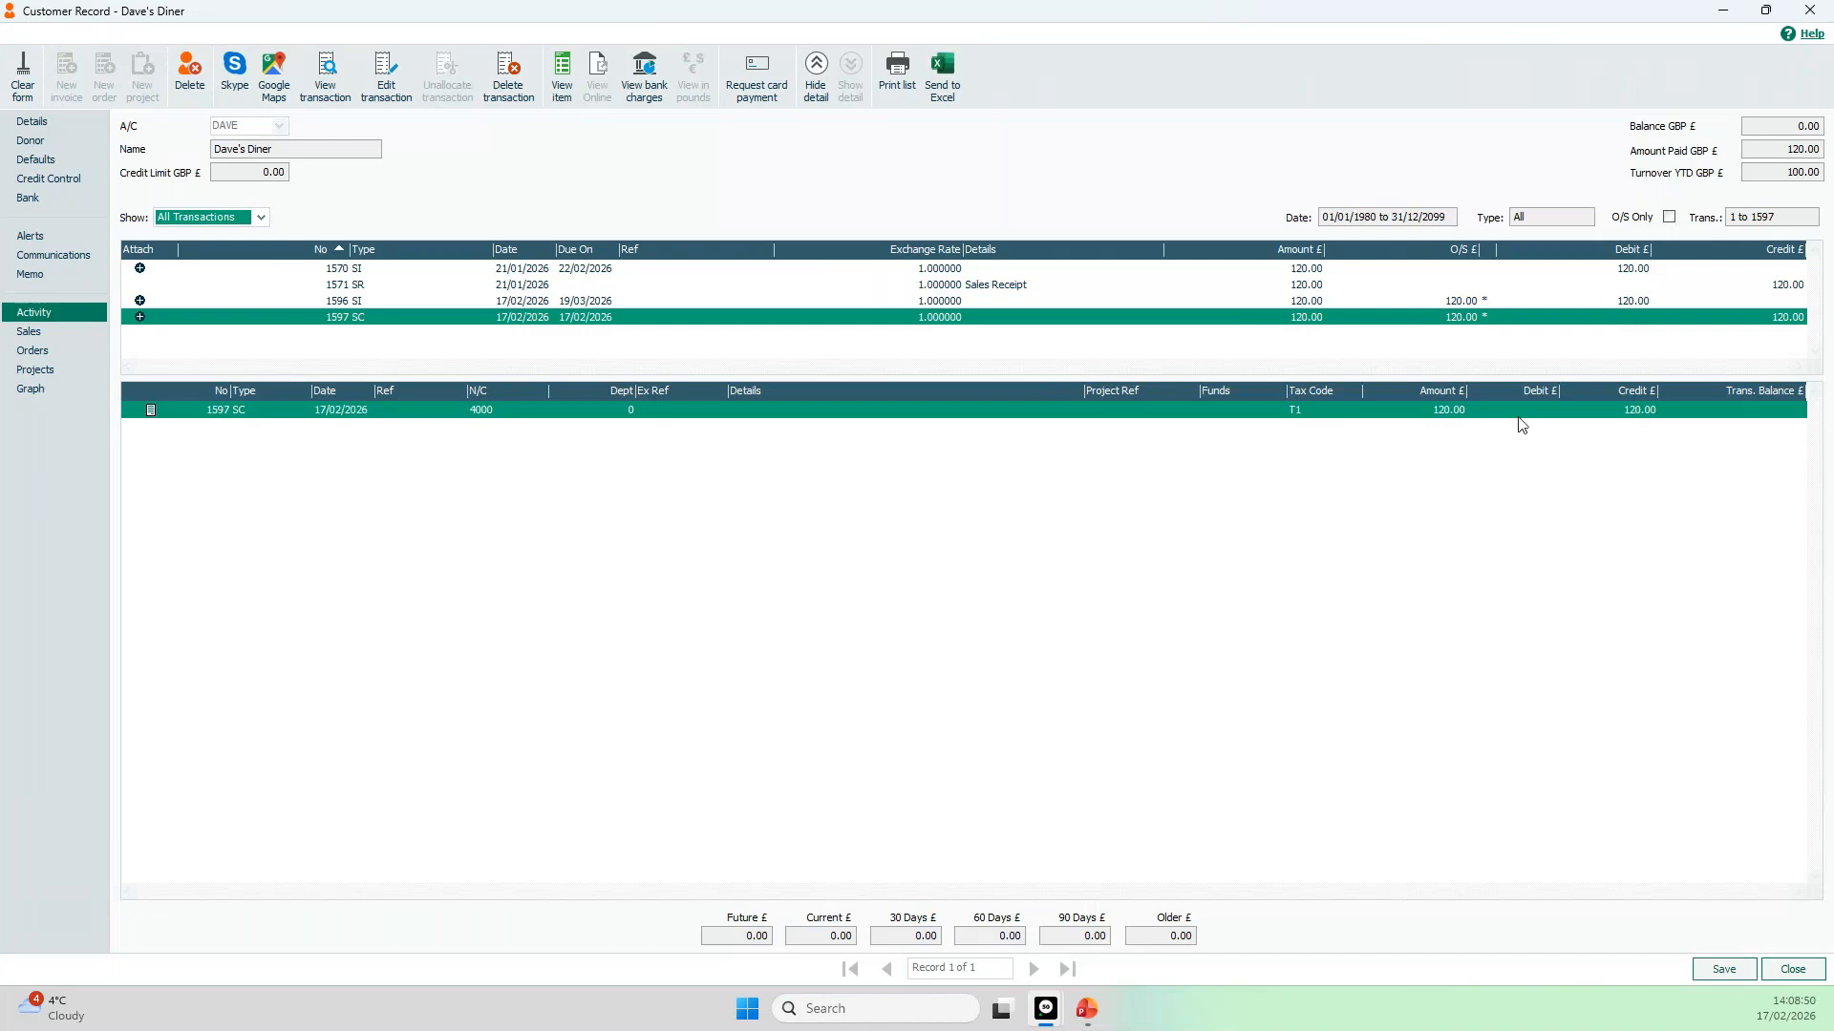
click(1803, 972)
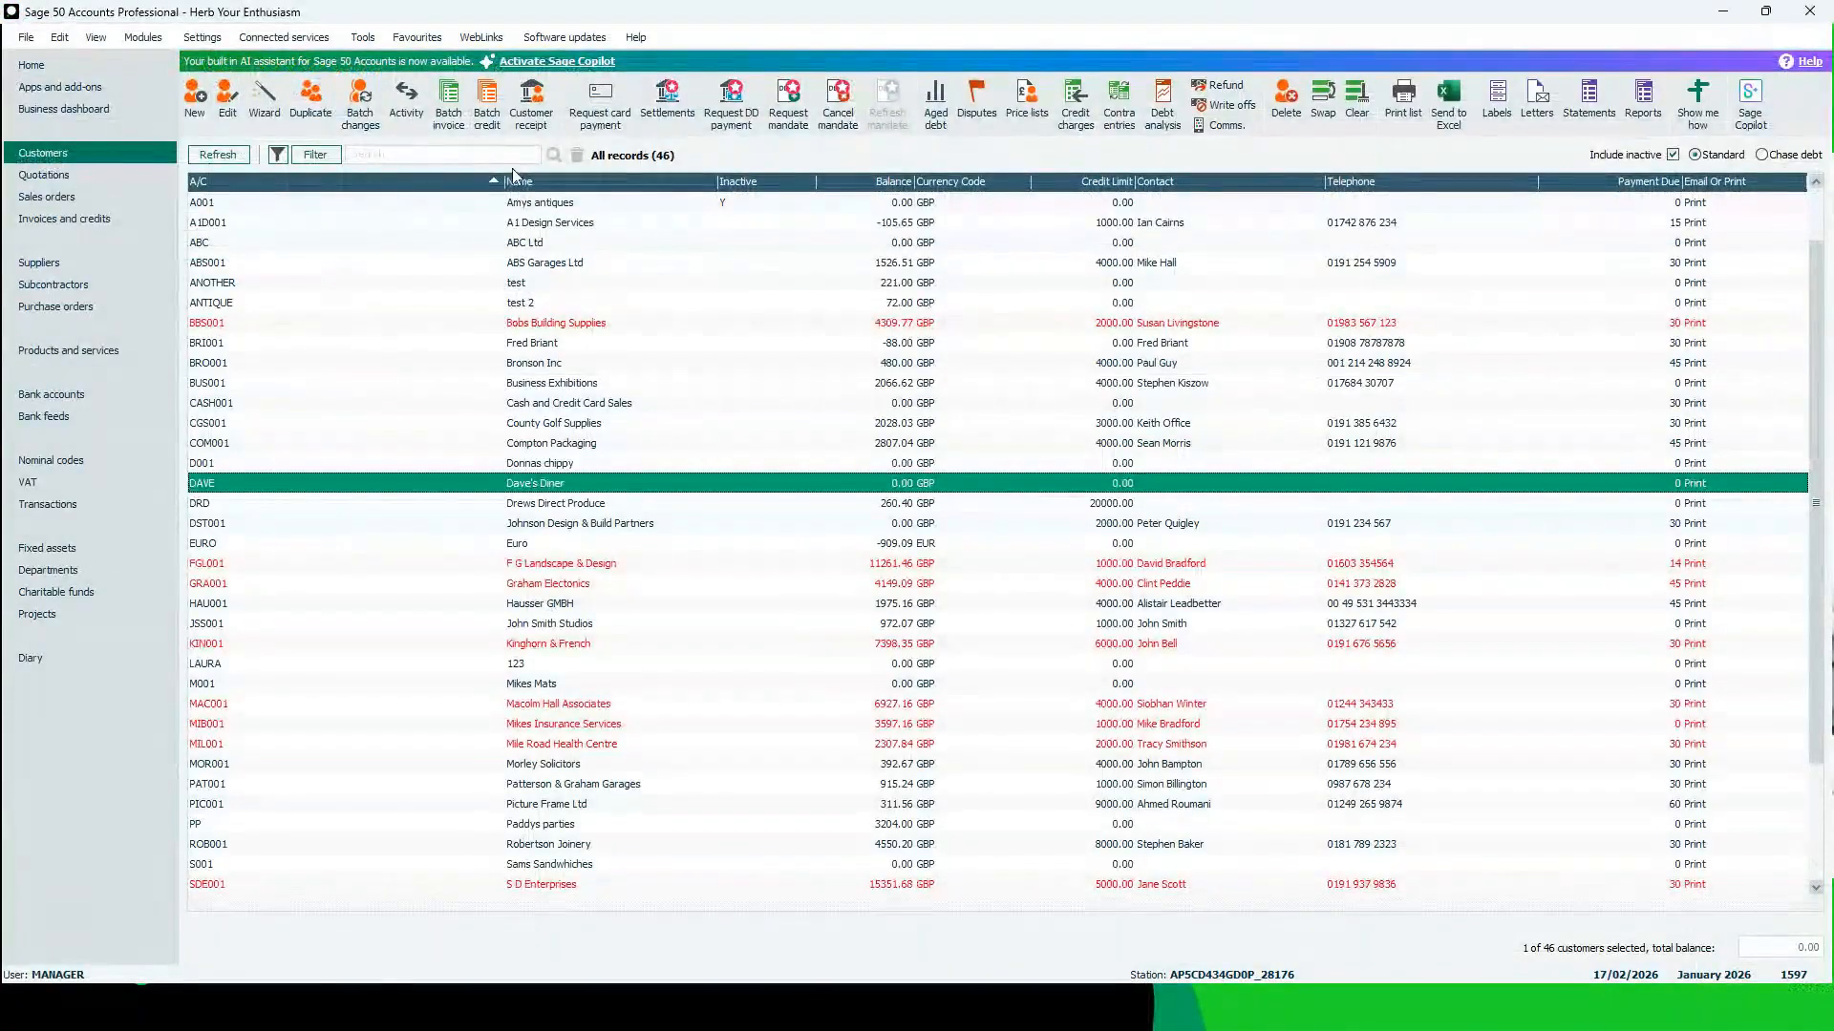
Start a customer receipt on the Bank Current Account and choose Dave's Diner by searching the customers for "dave"
click(531, 101)
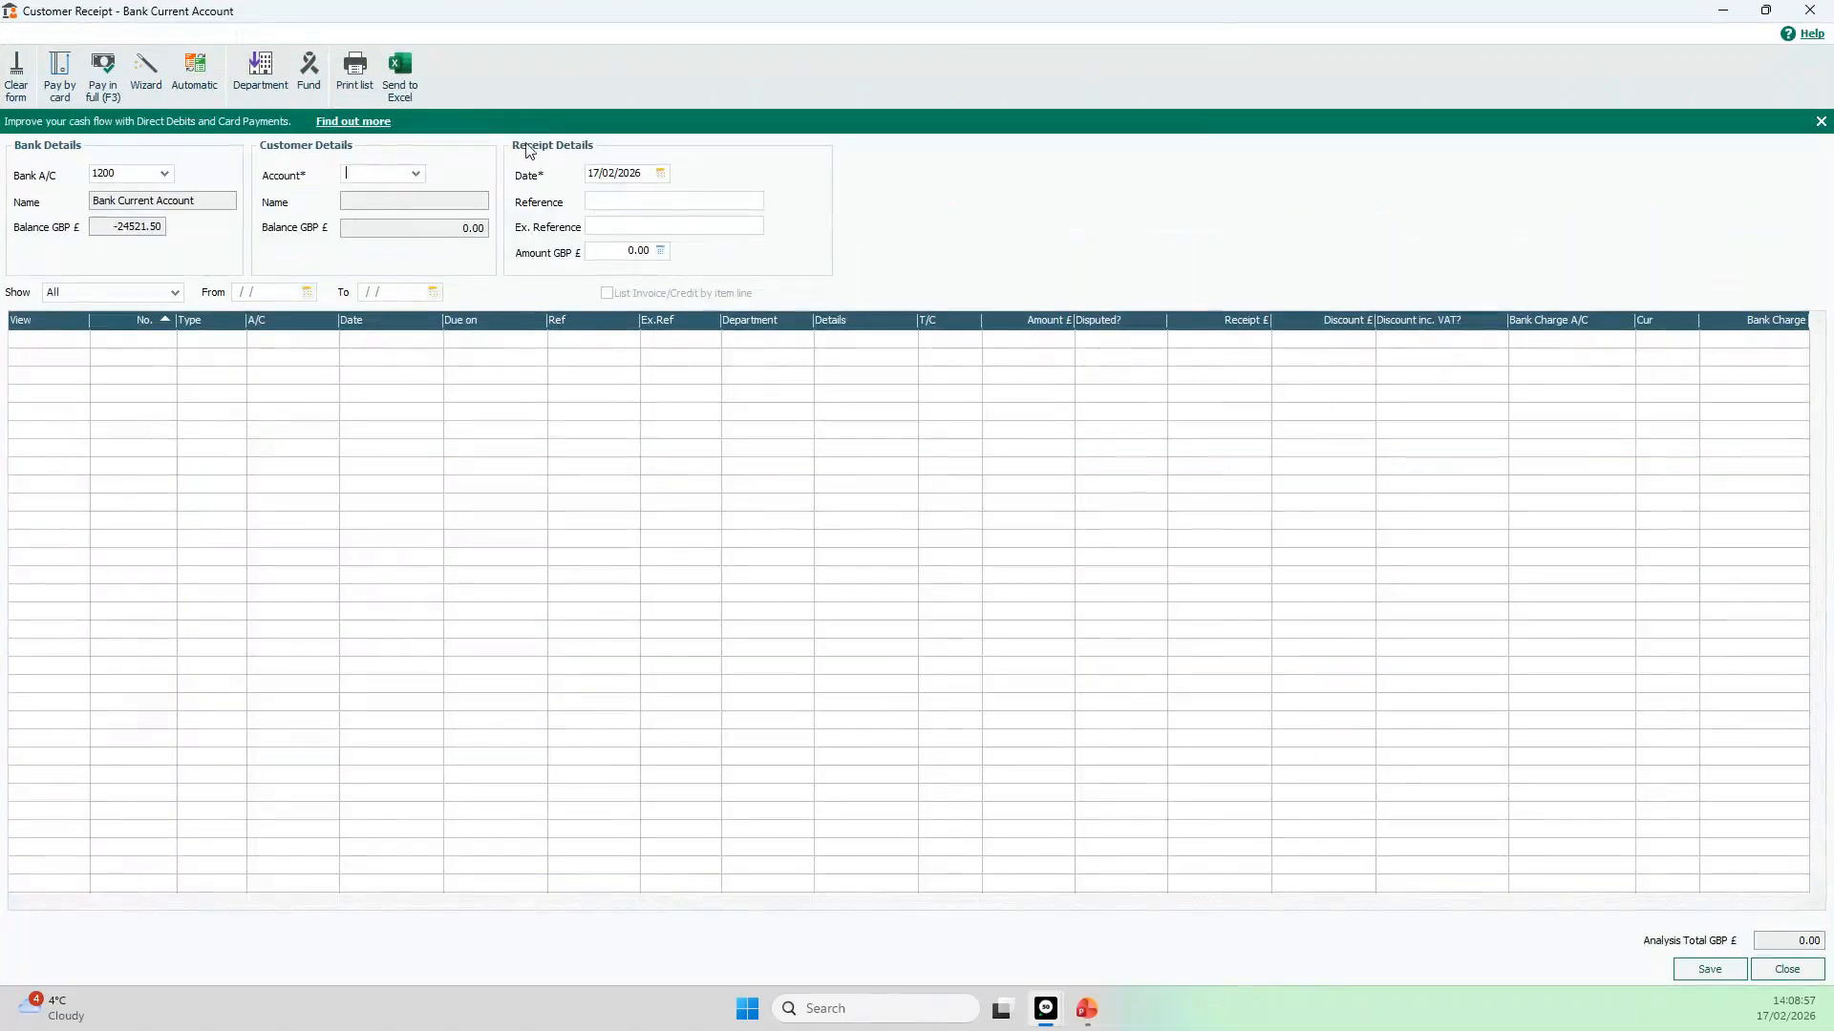
click(416, 174)
text(daves)
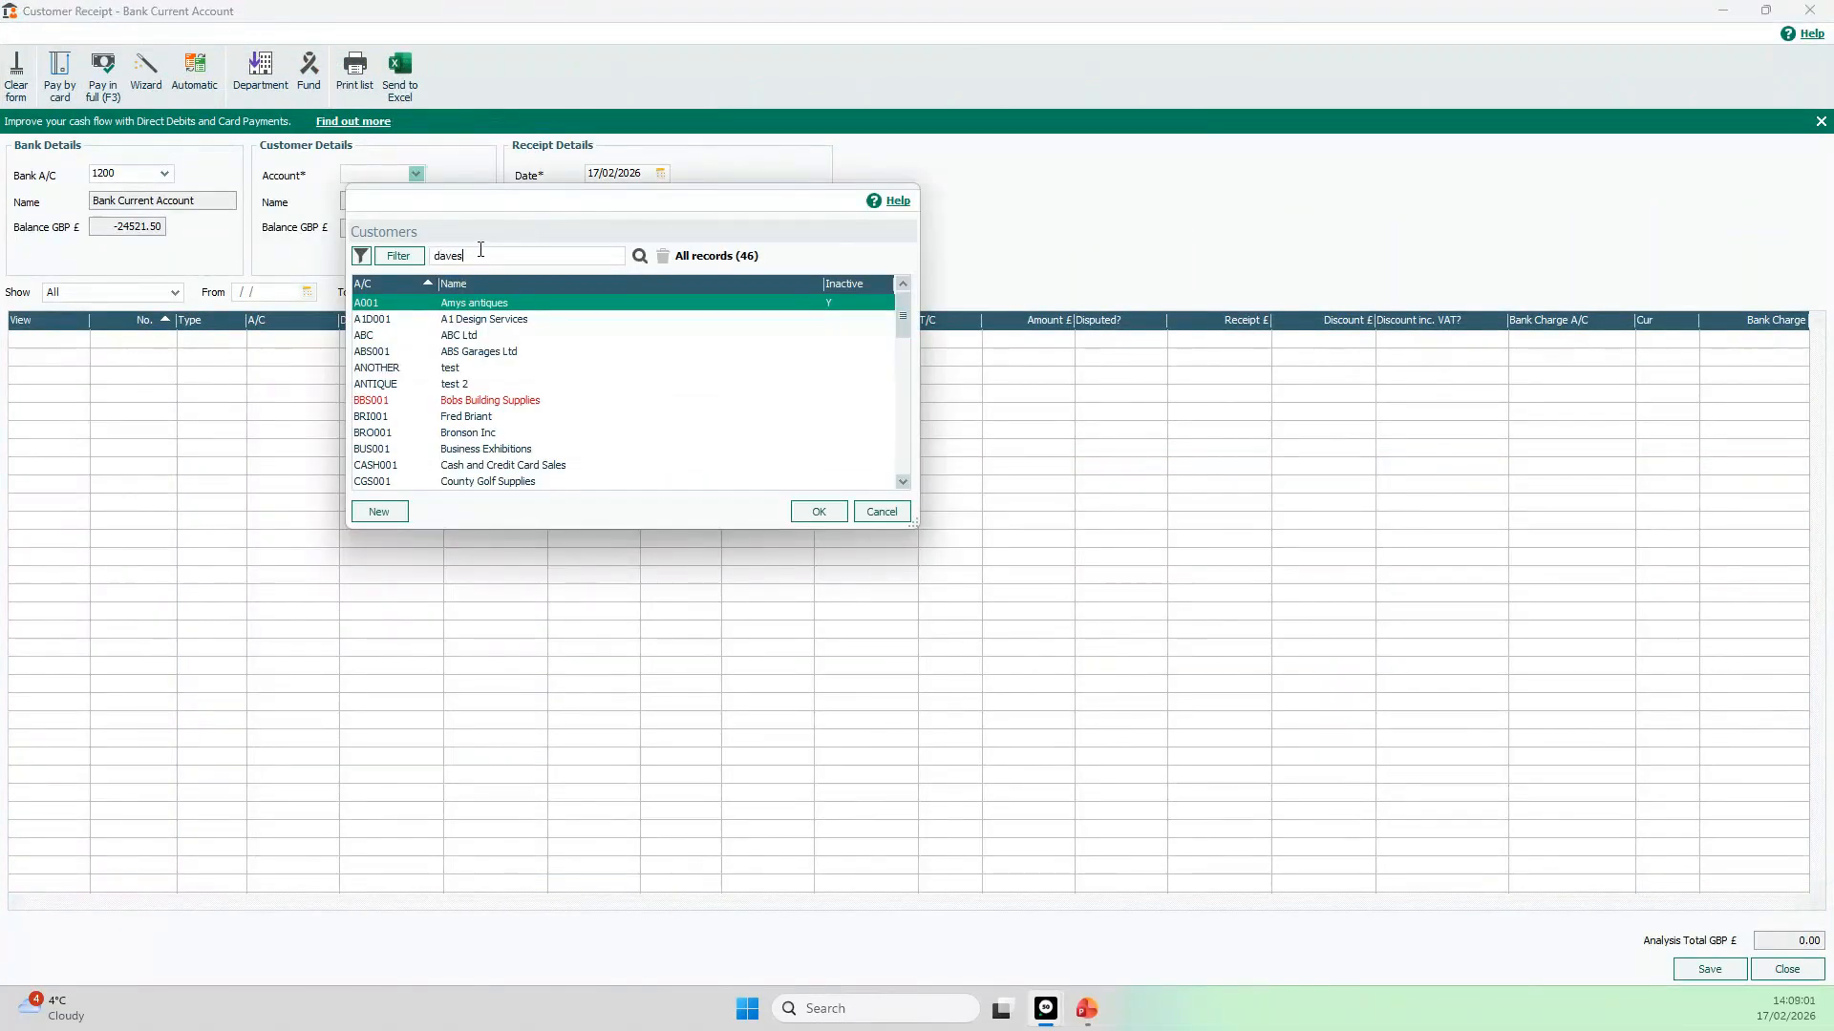
key(Return)
click(473, 251)
key(BackSpace)
key(Return)
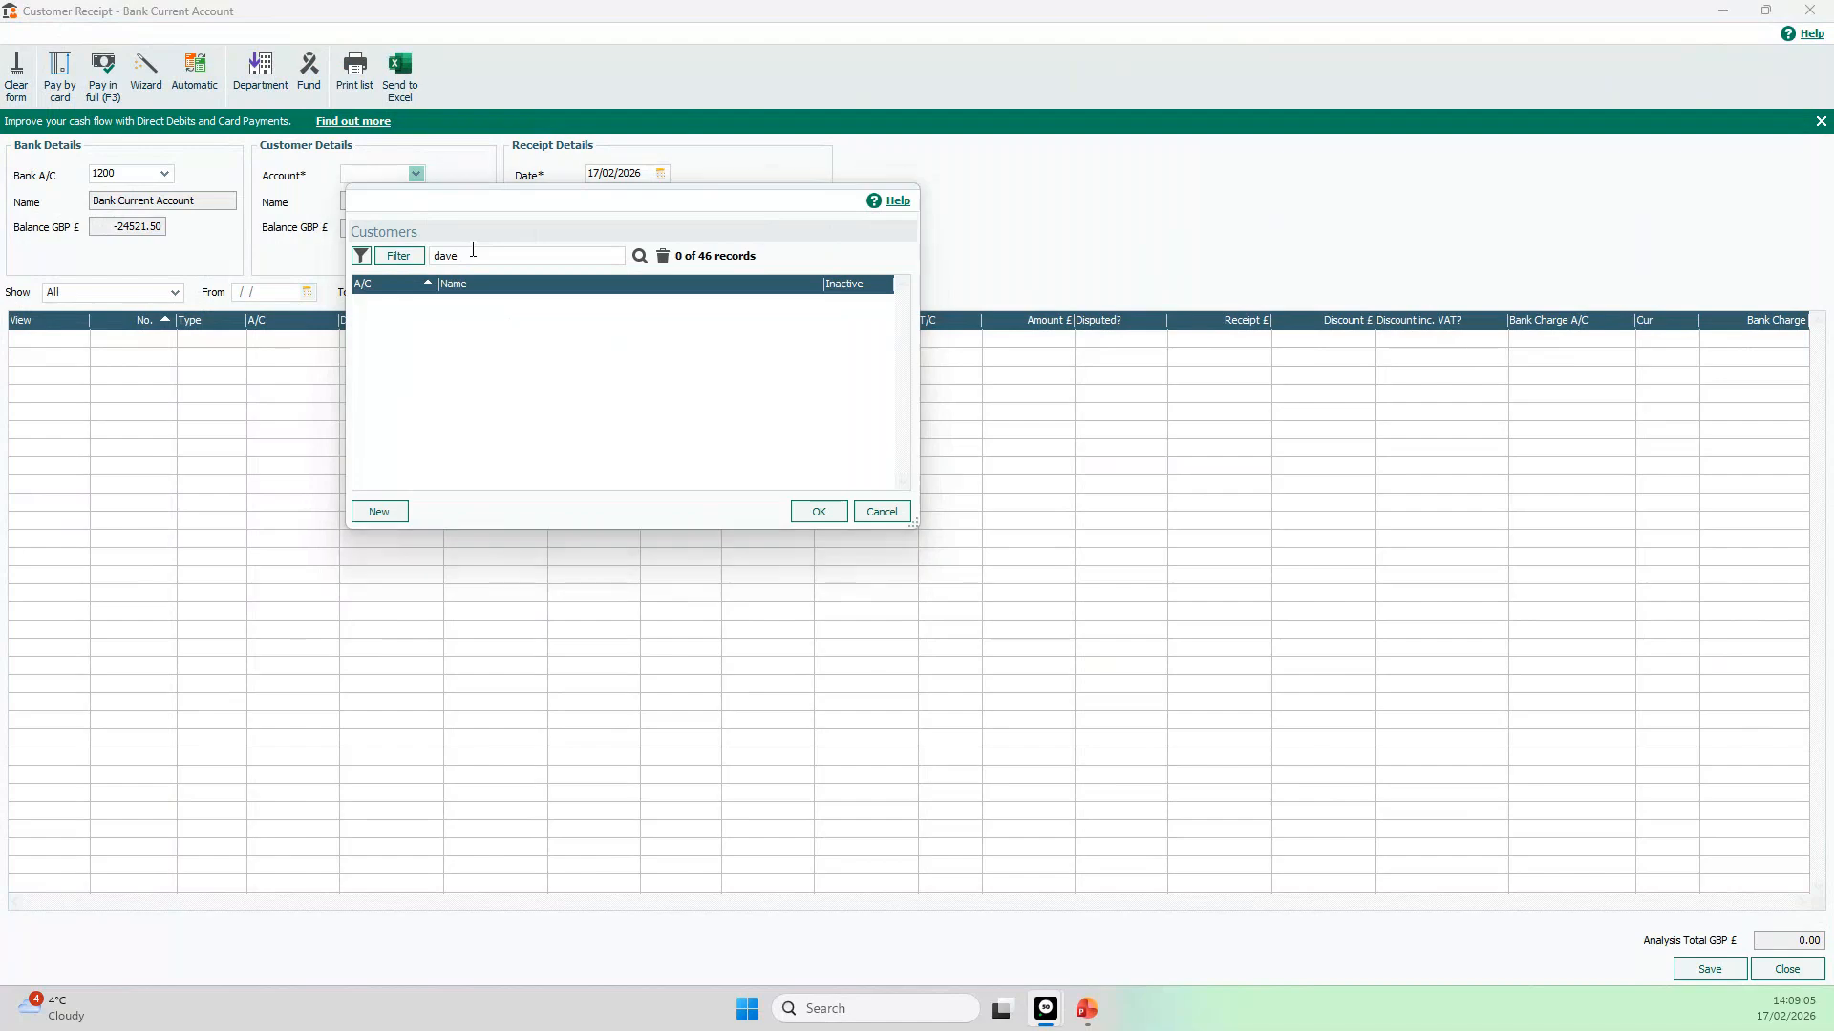
click(819, 511)
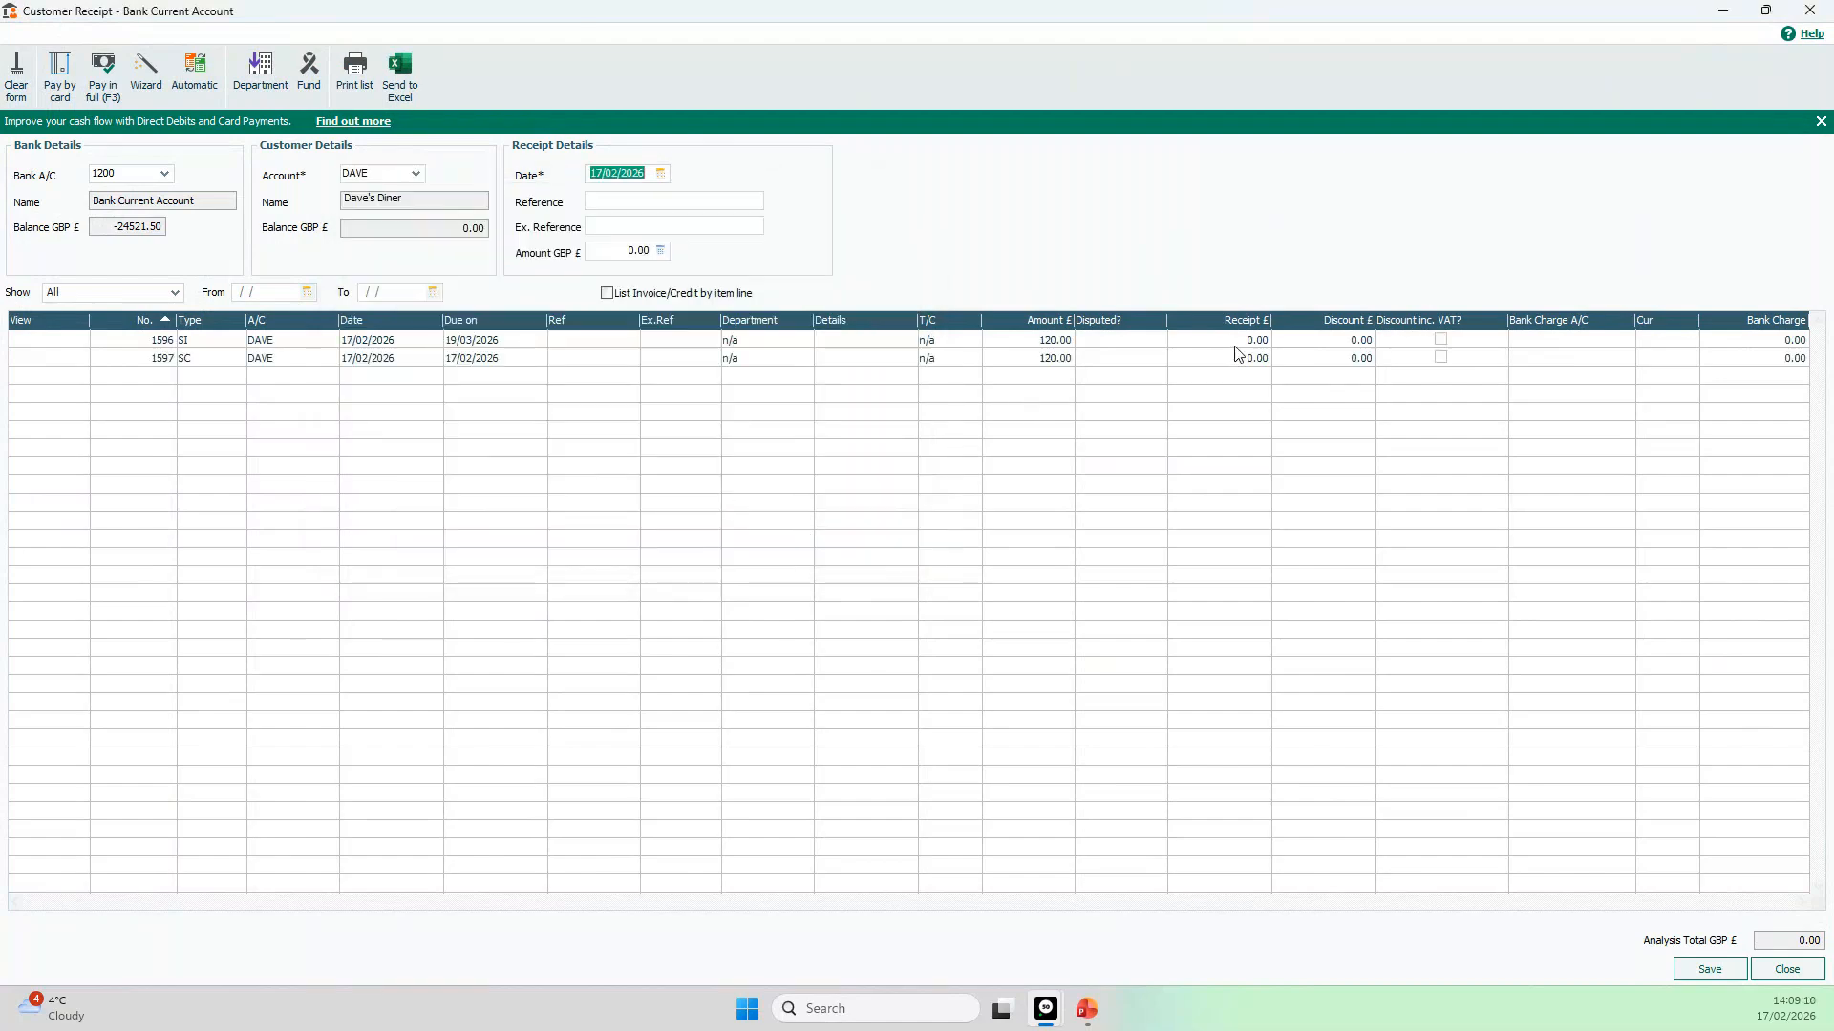
Allocate the 120.00 sales credit in full against the 120.00 sales invoice for Dave's Diner, save the receipt and close it
click(1225, 341)
click(103, 72)
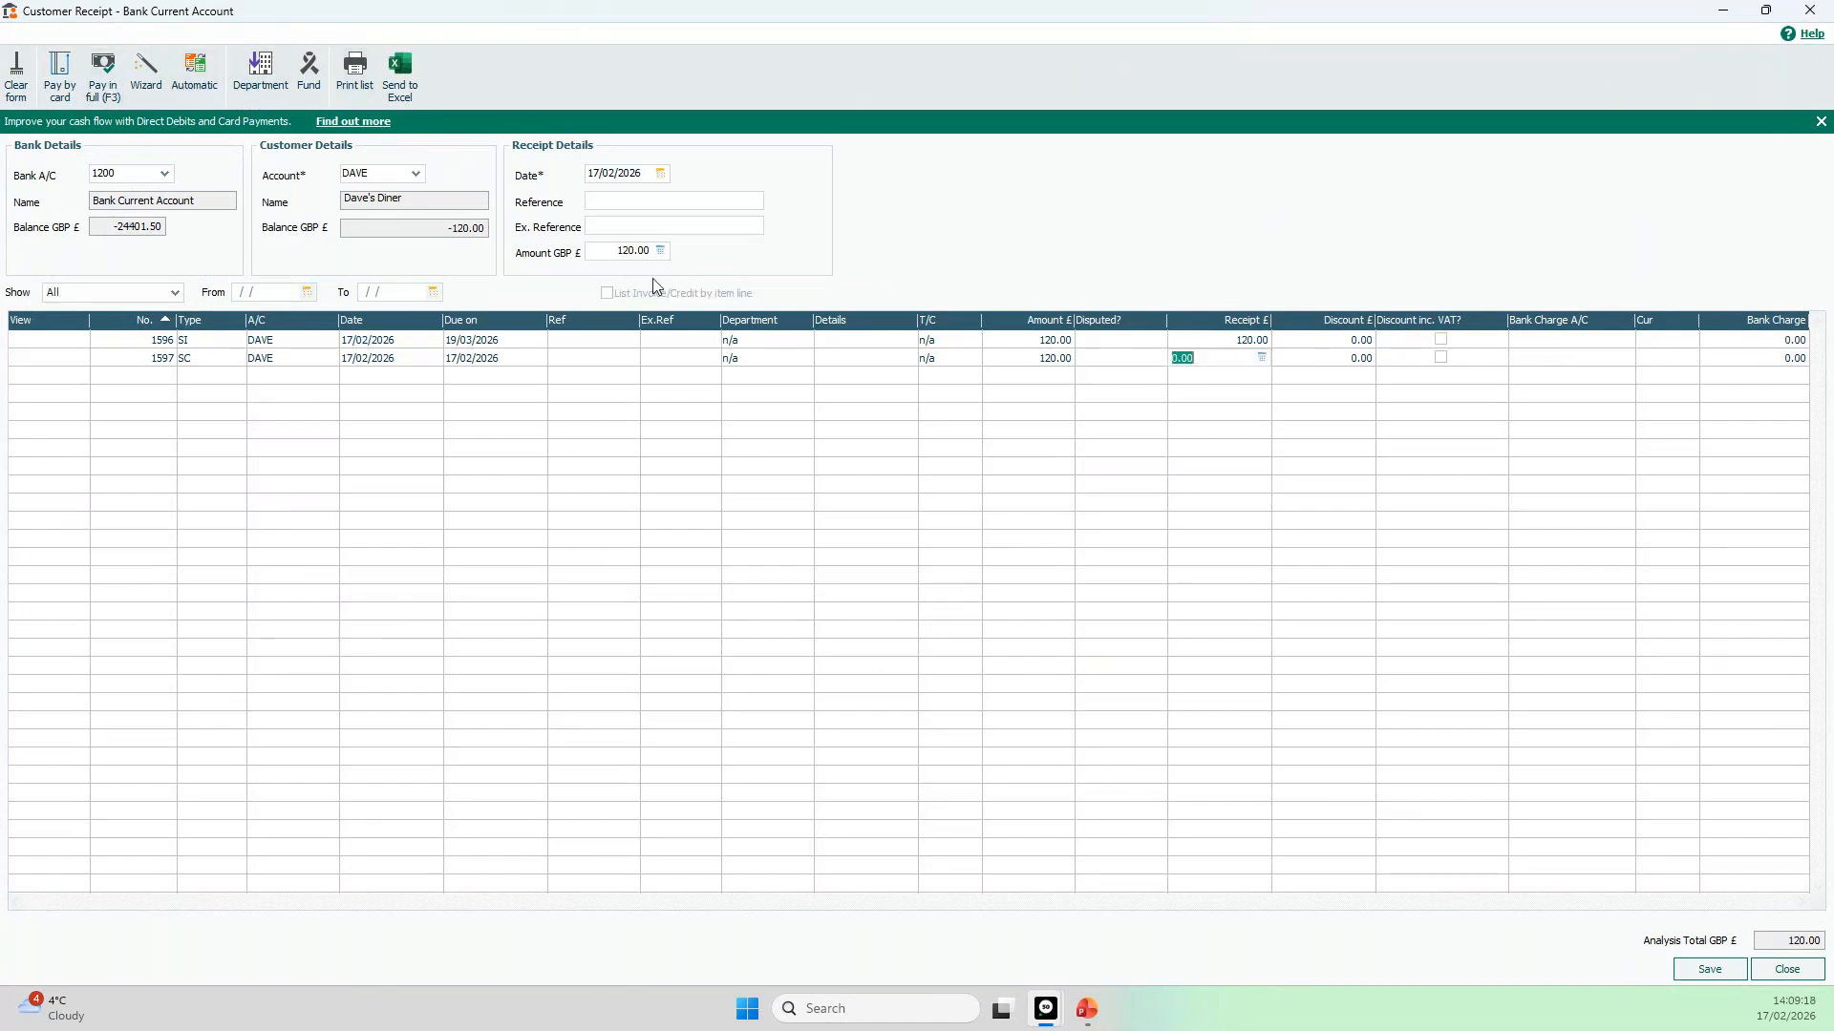
click(102, 86)
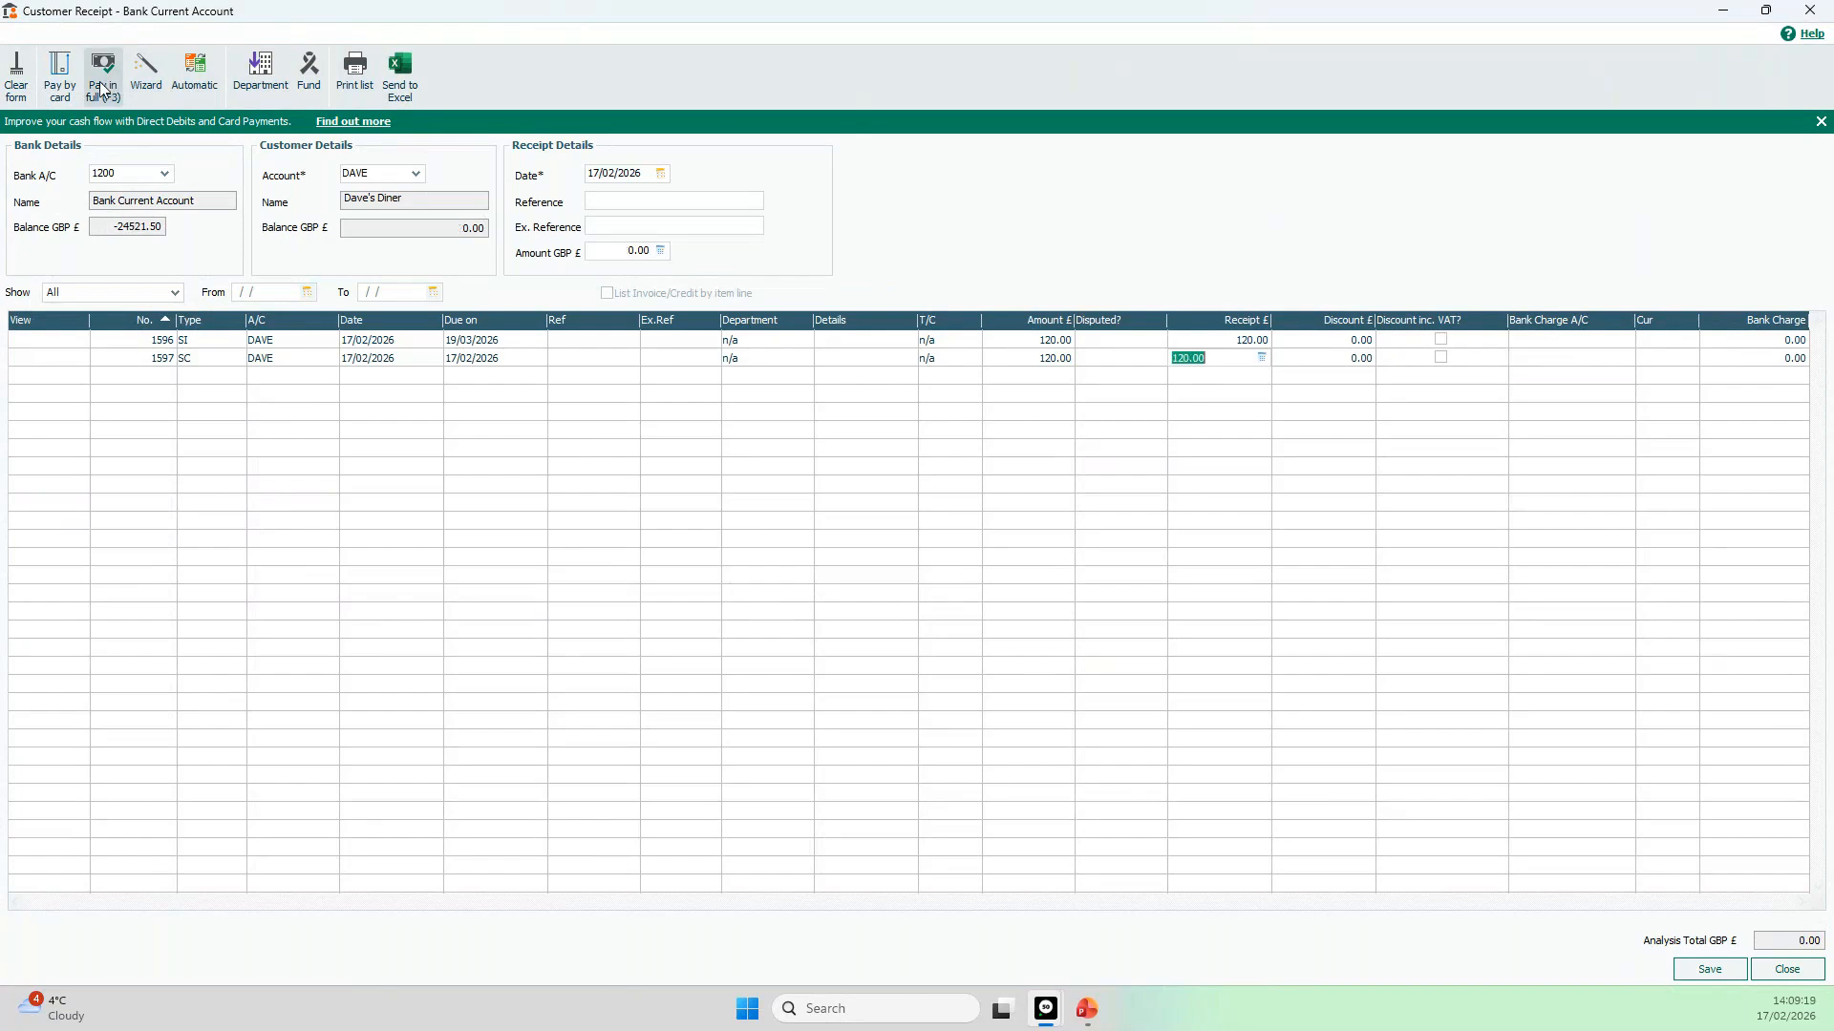
click(1694, 971)
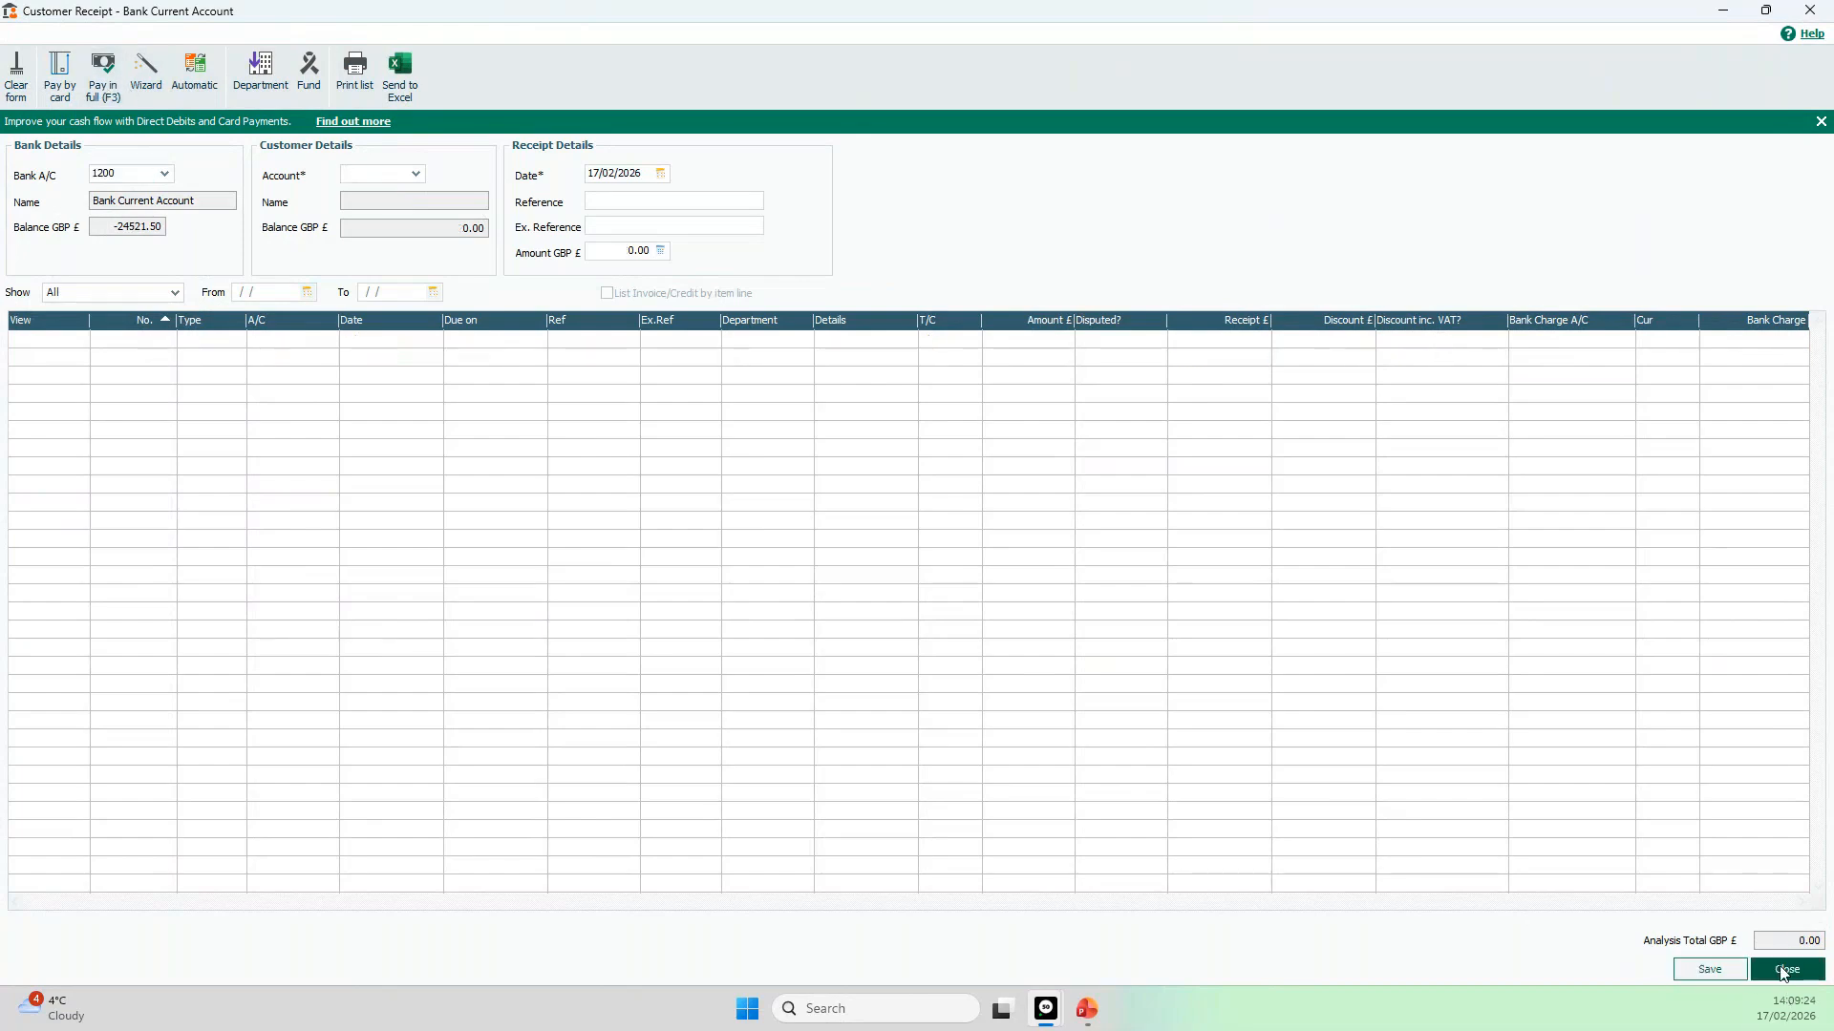
click(1777, 970)
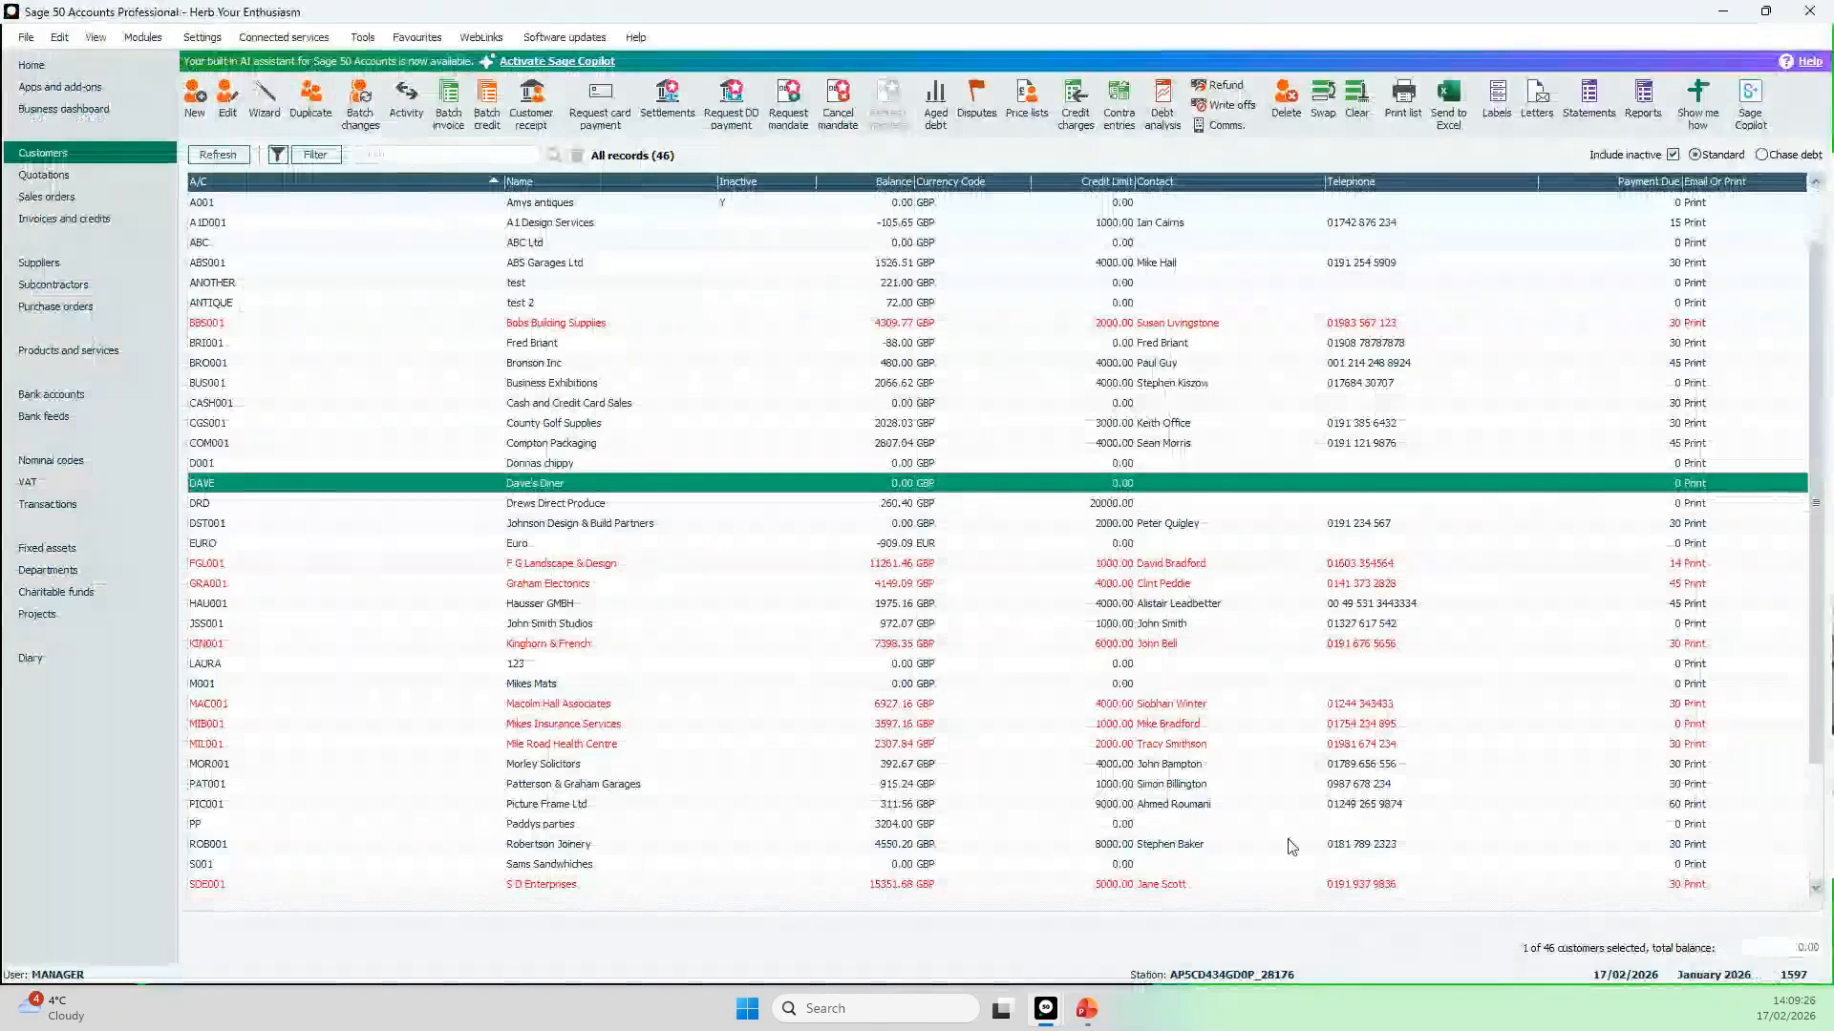
Mark Dave's Diner as inactive in its account details, save the customer record and close it
double_click(487, 485)
click(251, 250)
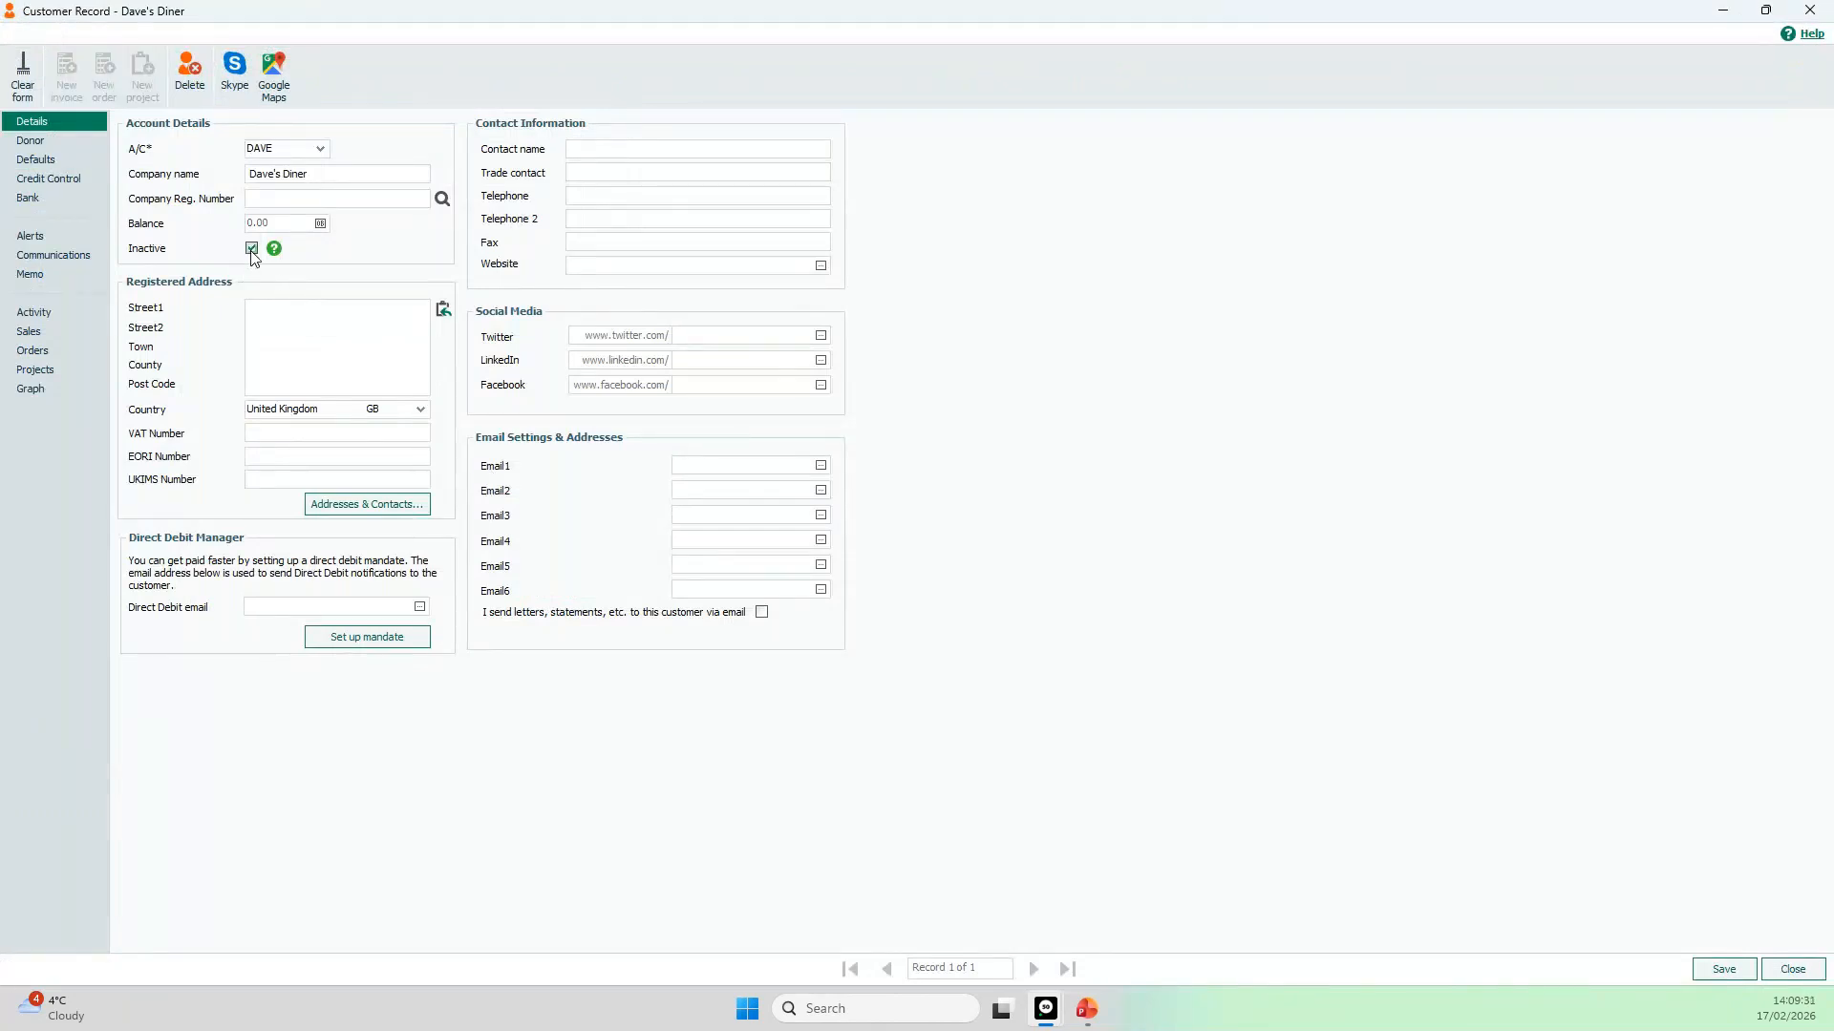
click(1711, 974)
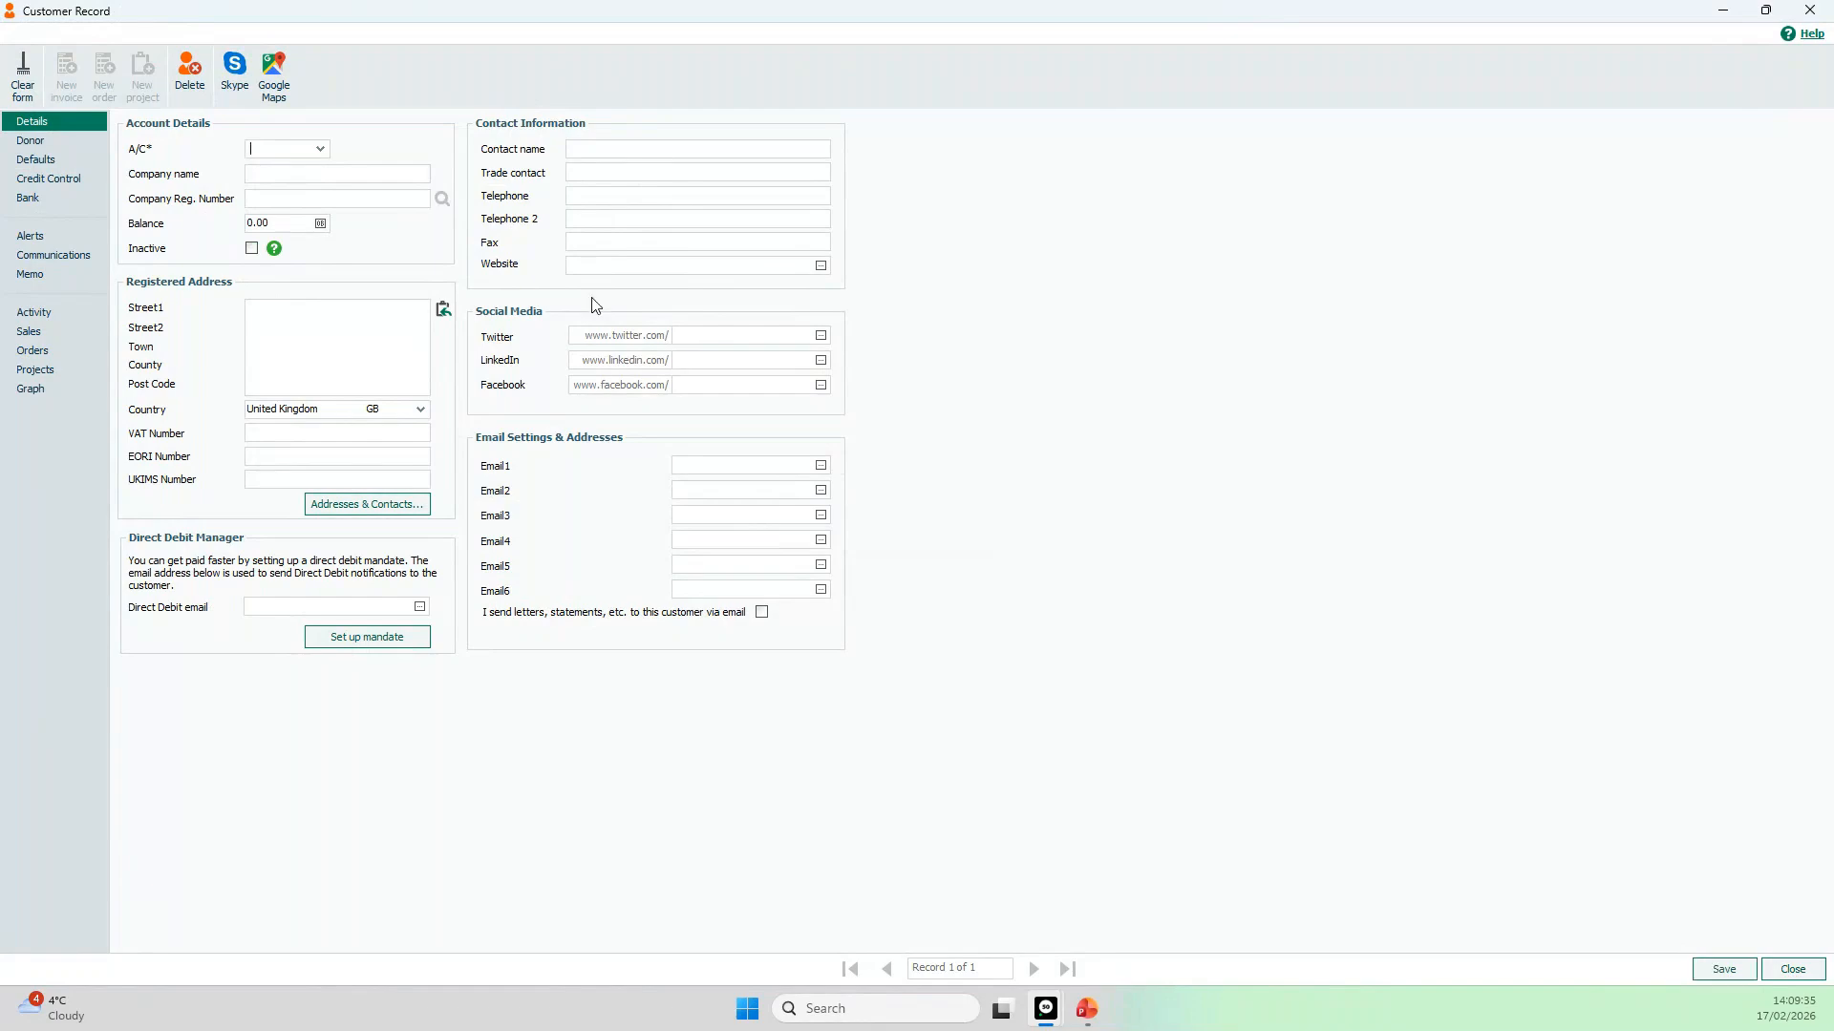
click(1798, 970)
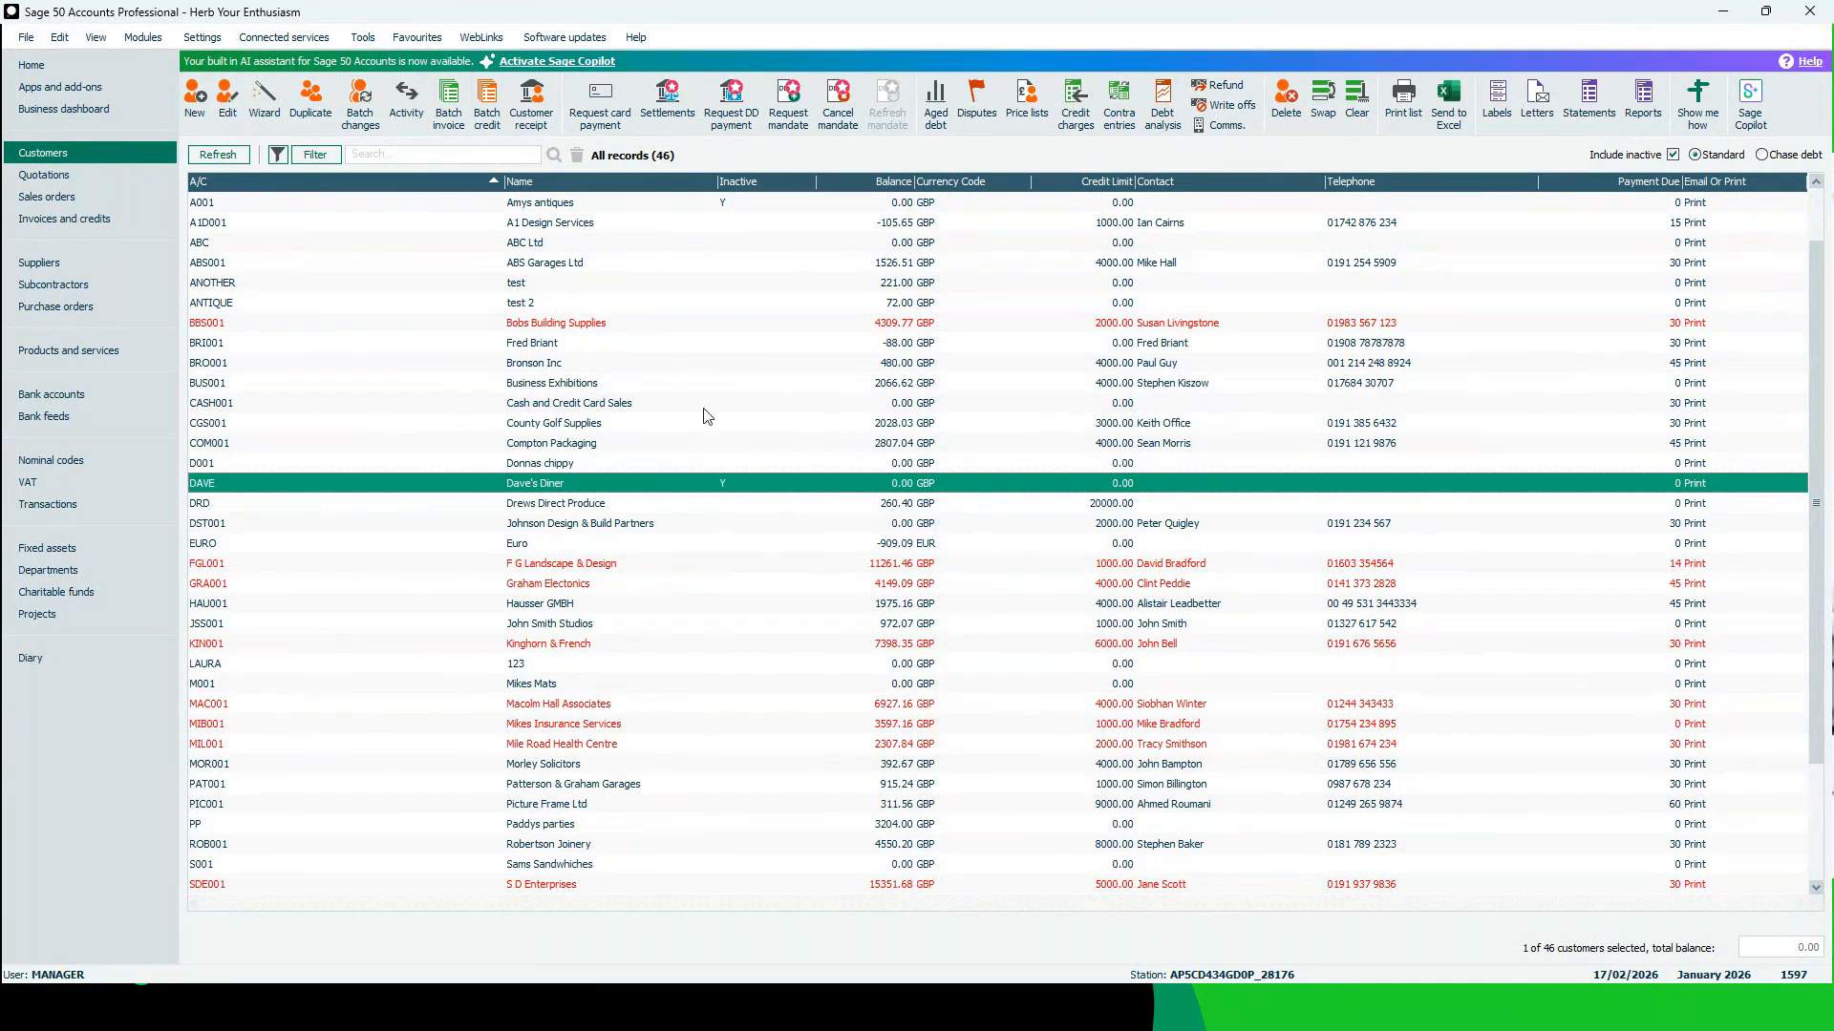
Select ABC Ltd, Cash and Credit Card Sales, Donnas chippy, Johnson Design & Build Partners, 123, Mikes Mats and Sams Sandwhiches, and deselect Dave's Diner
ctrl+click(772, 527)
ctrl+click(857, 463)
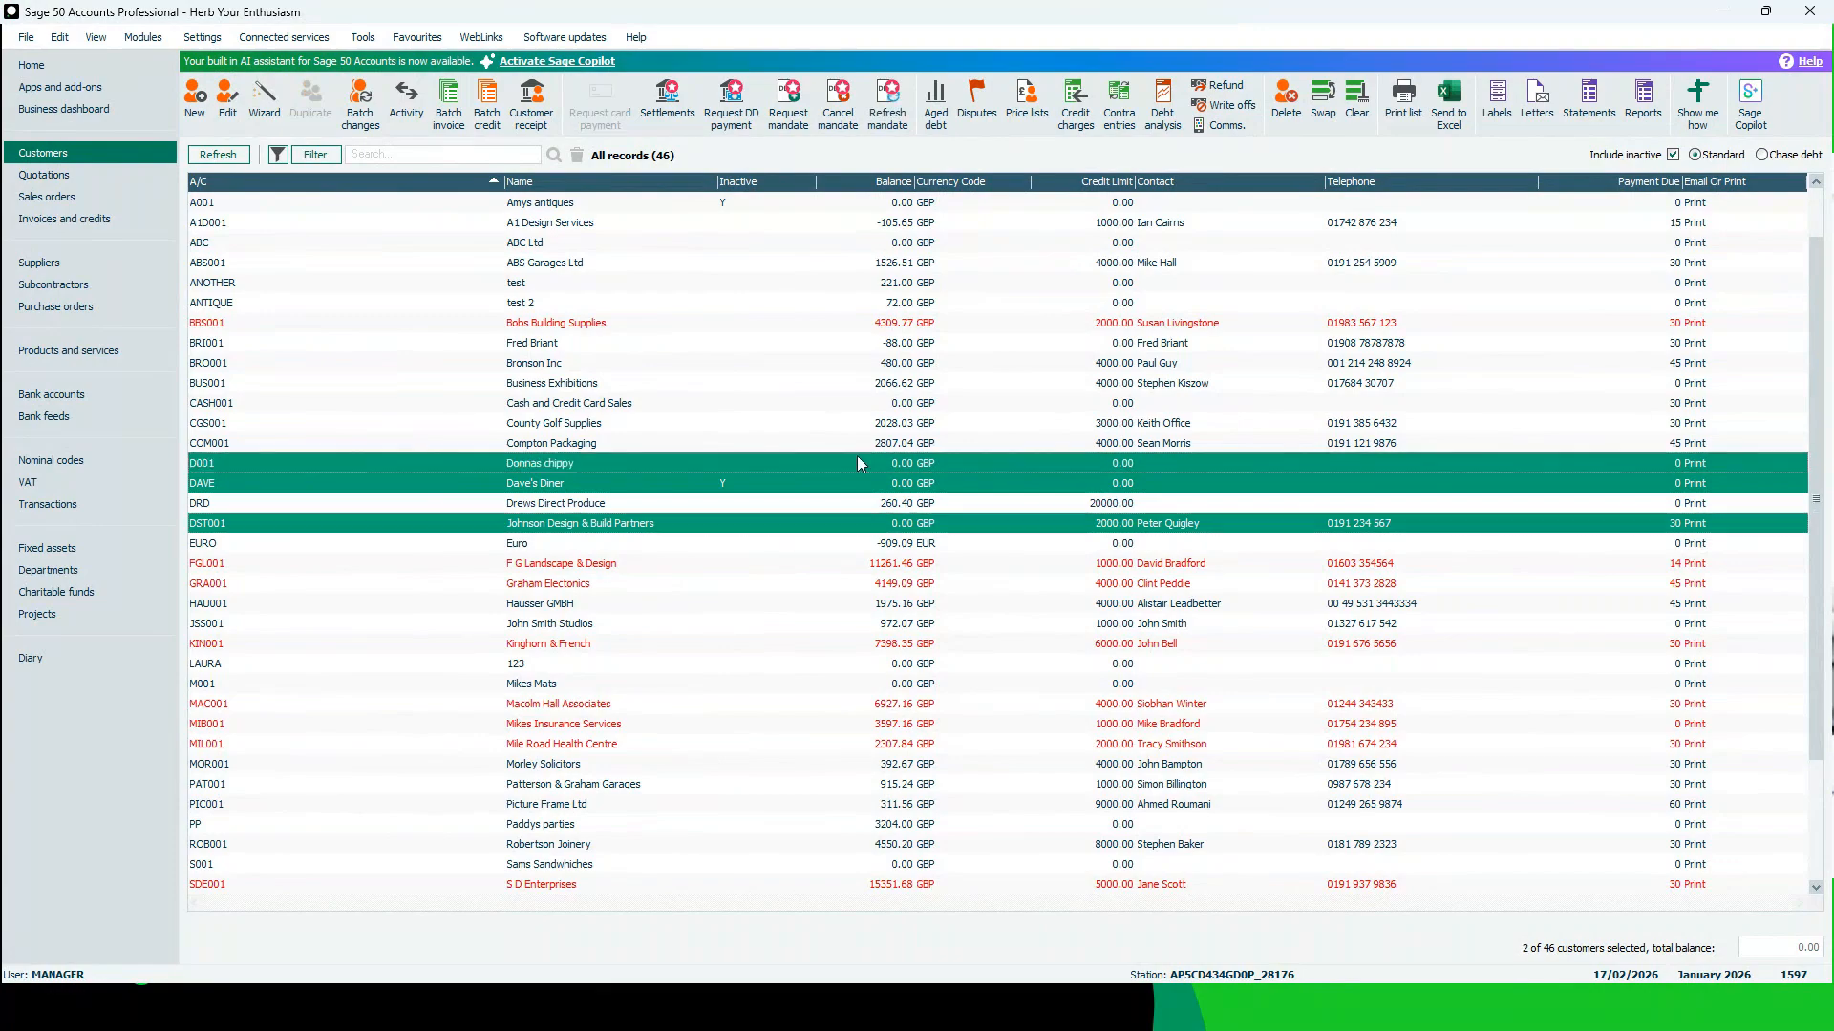
ctrl+click(826, 405)
ctrl+click(745, 490)
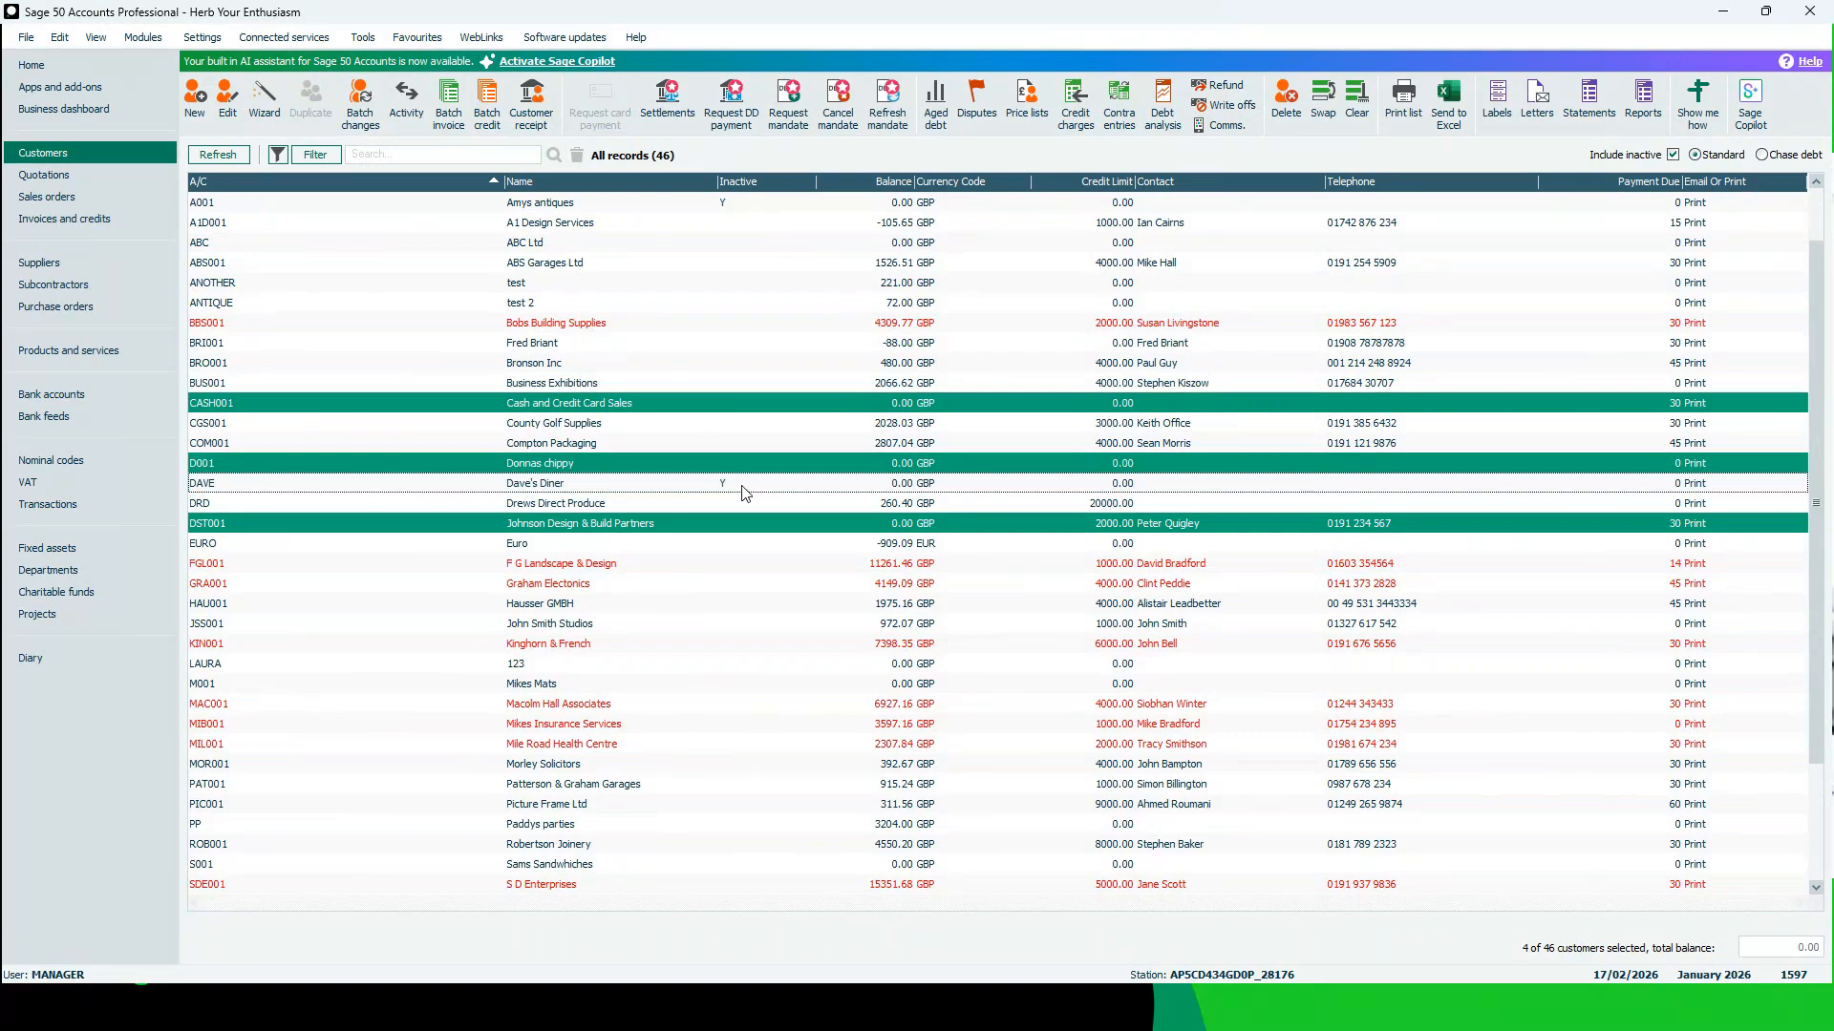
ctrl+click(847, 244)
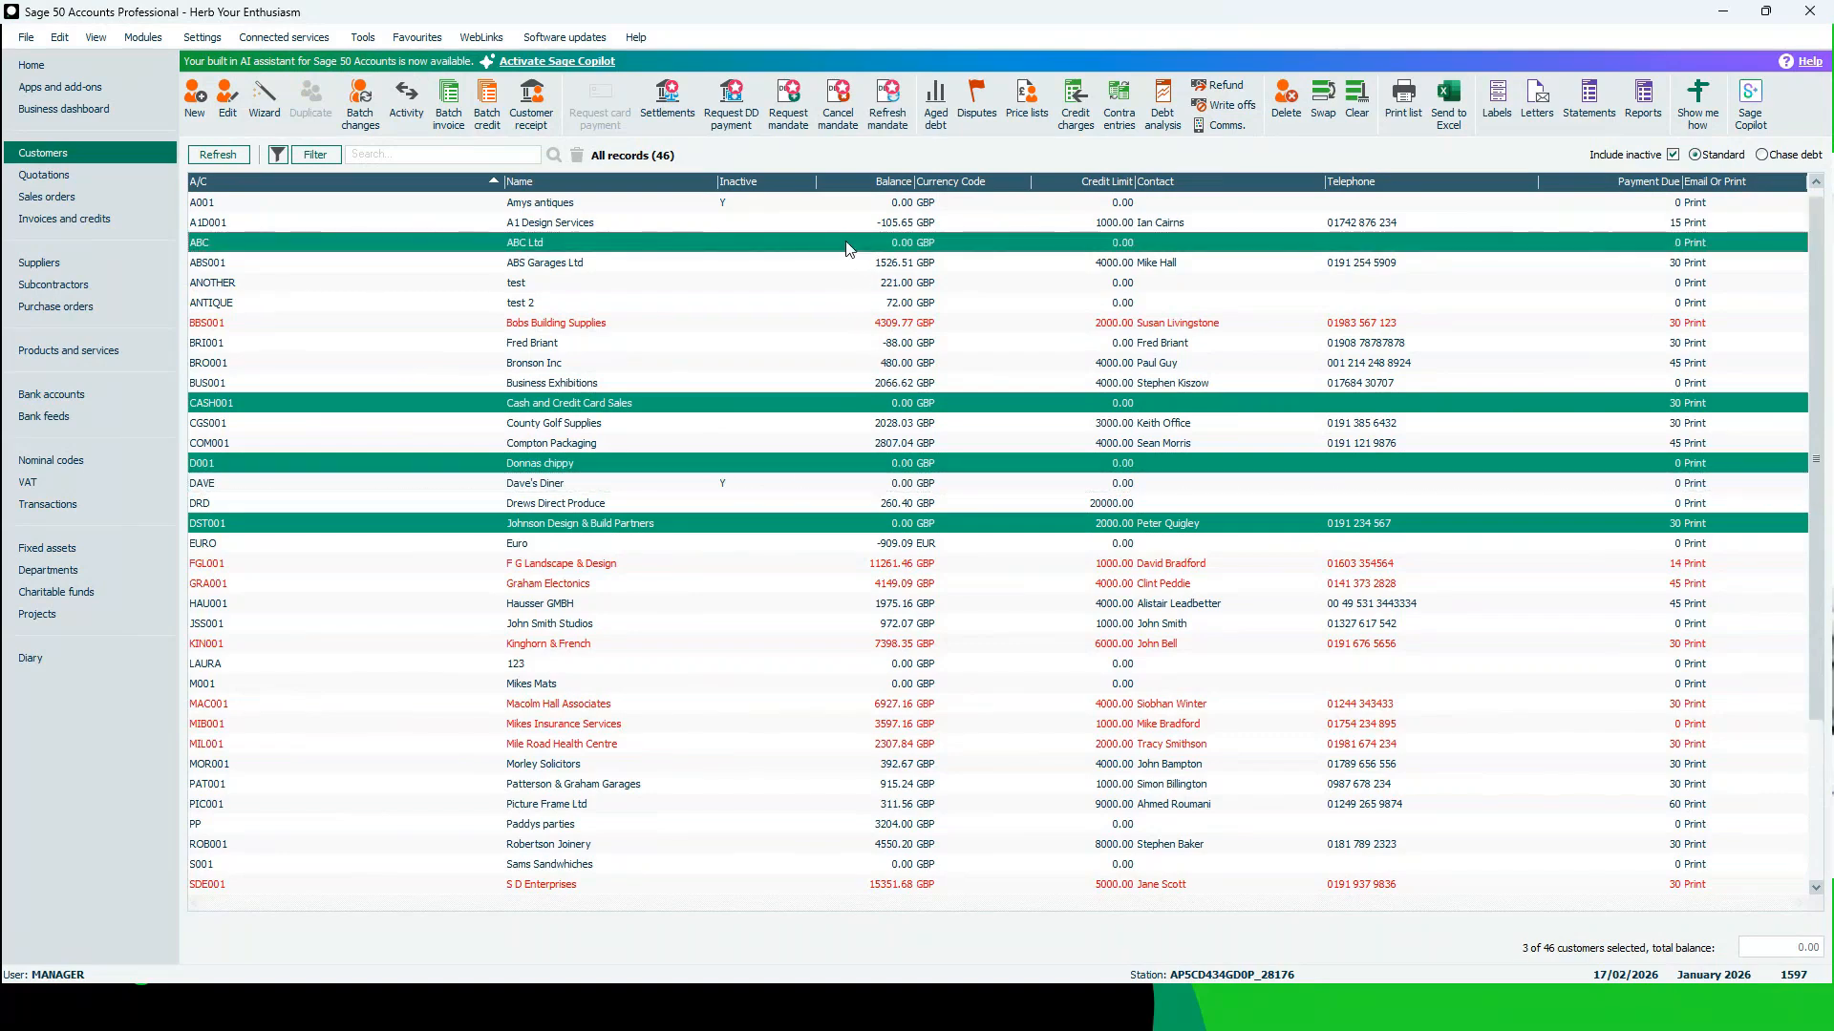
ctrl+click(823, 685)
ctrl+click(825, 665)
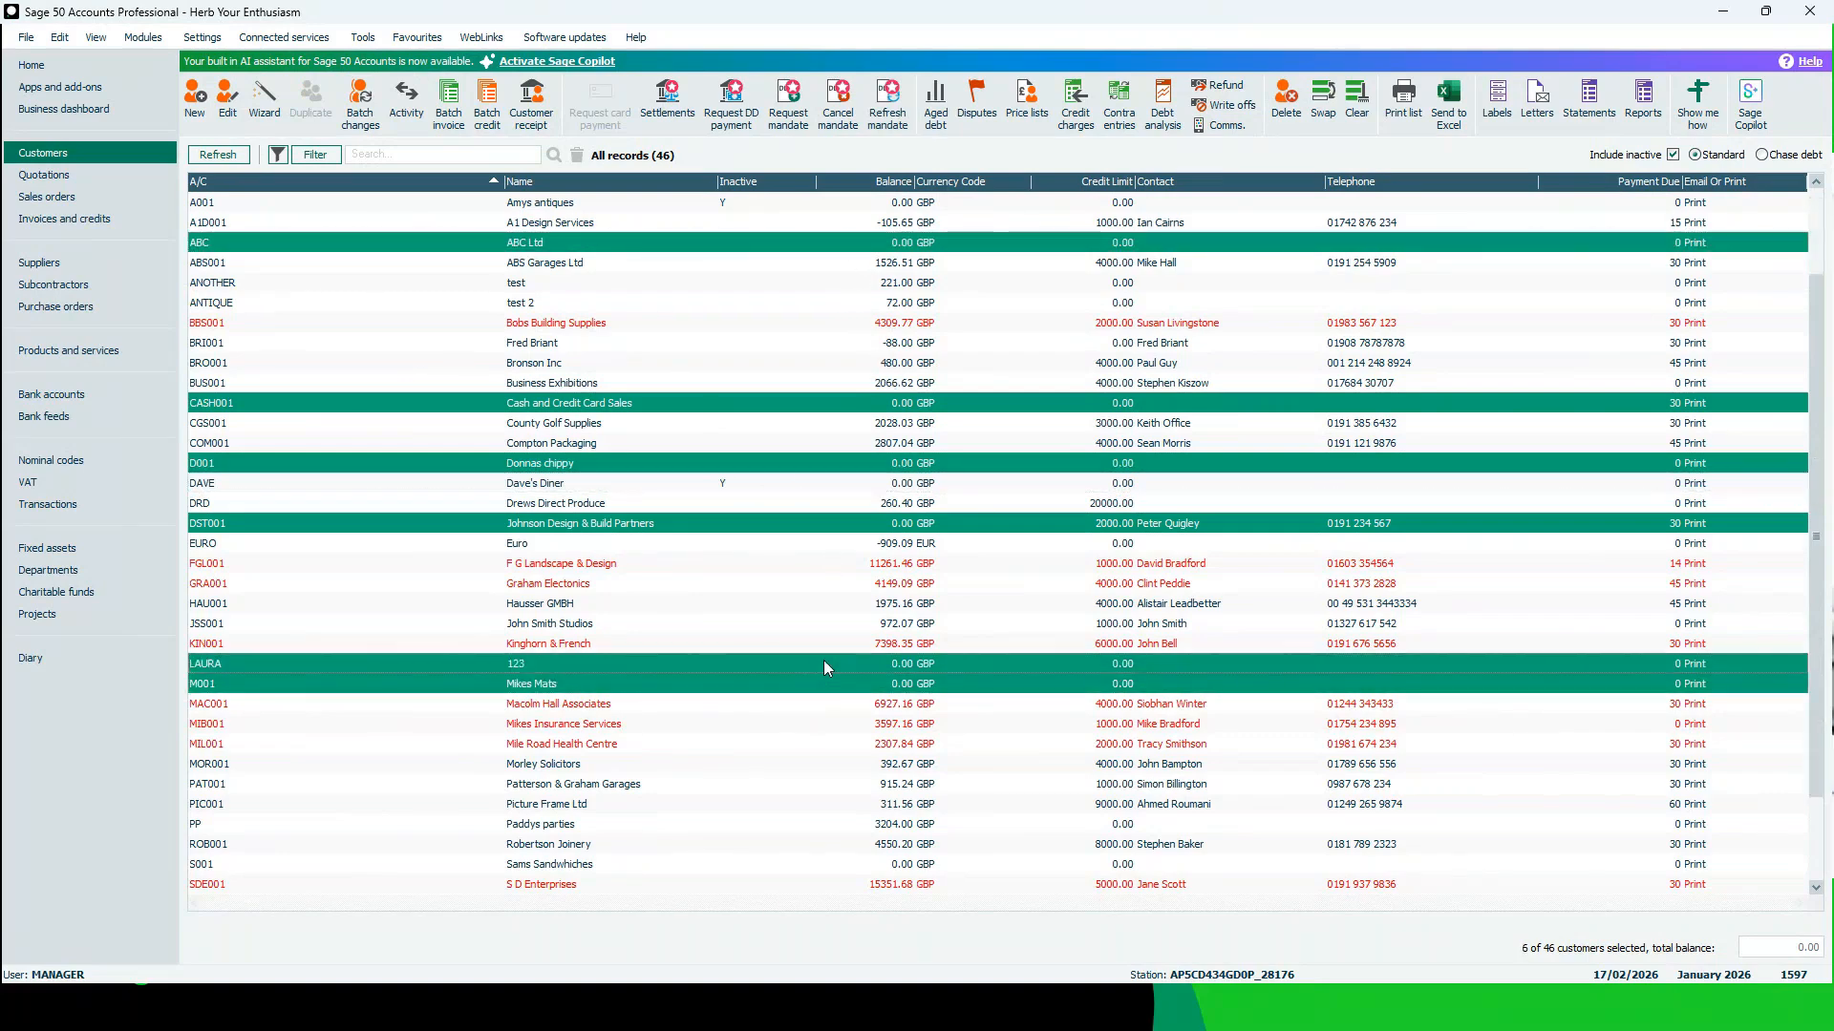
ctrl+click(833, 865)
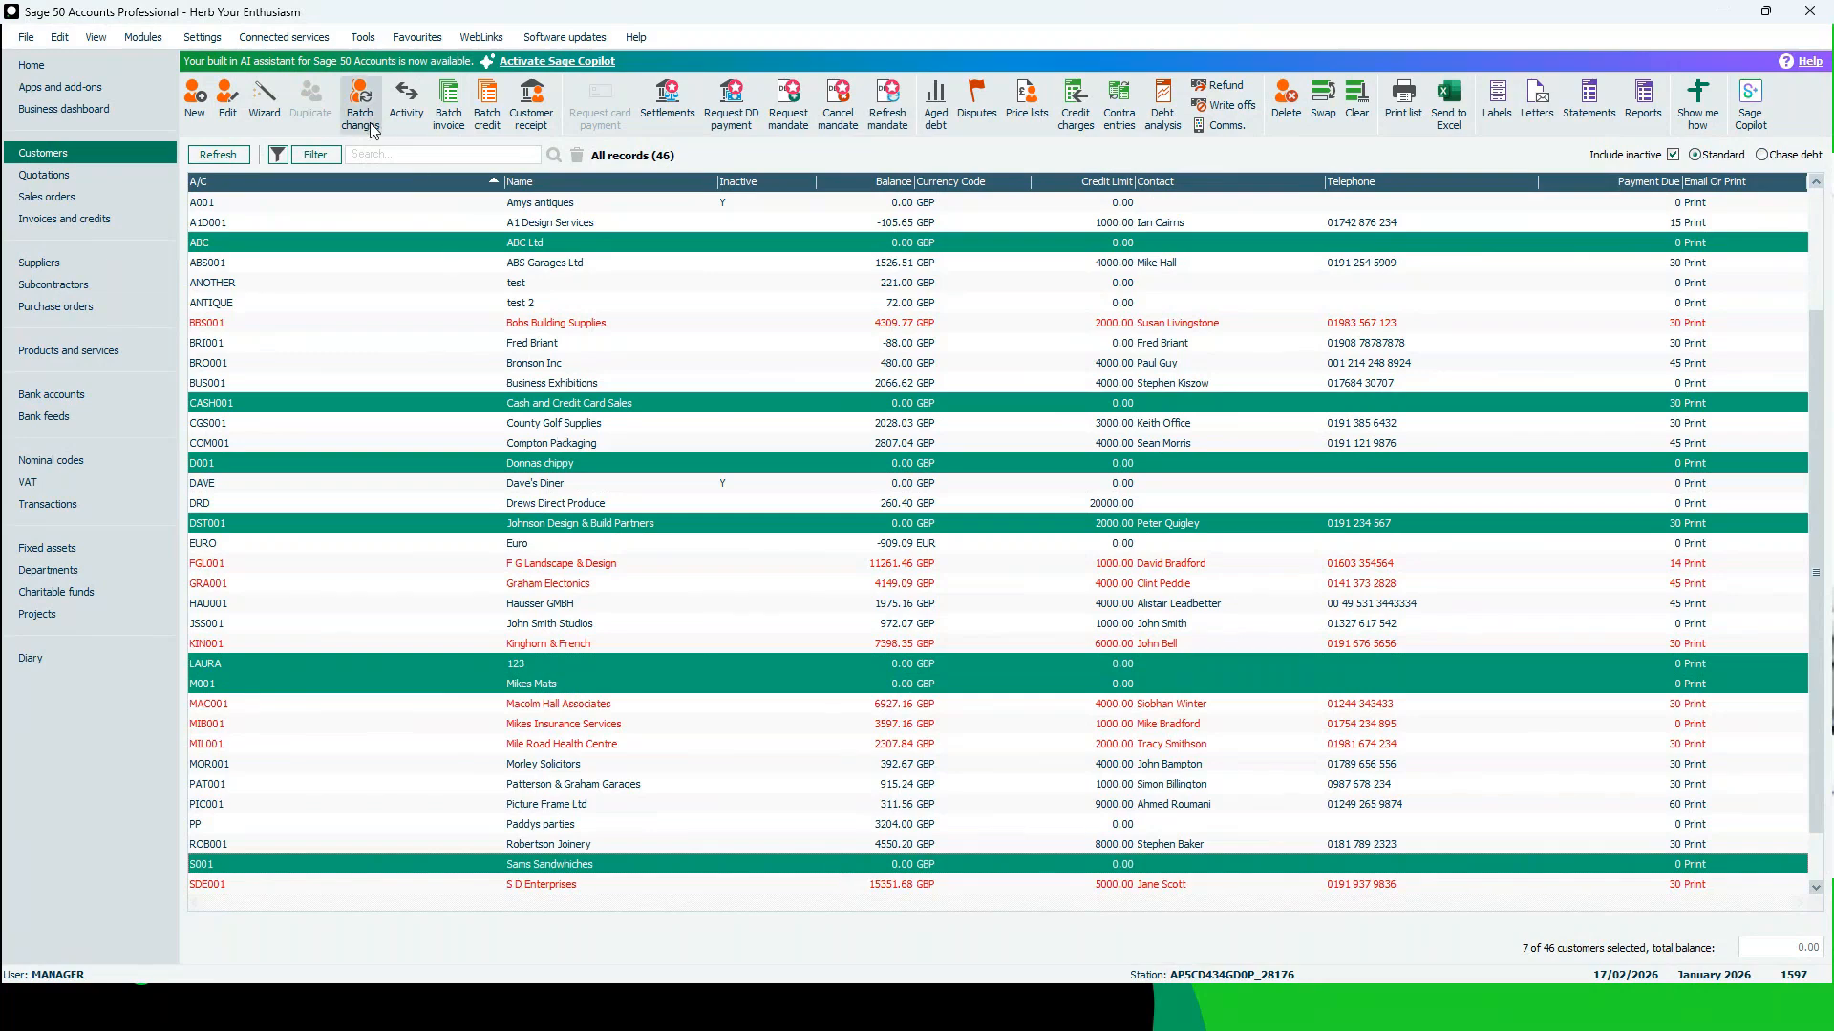
Hide the Batch changes command from the customer commands and restore it
right_click(540, 106)
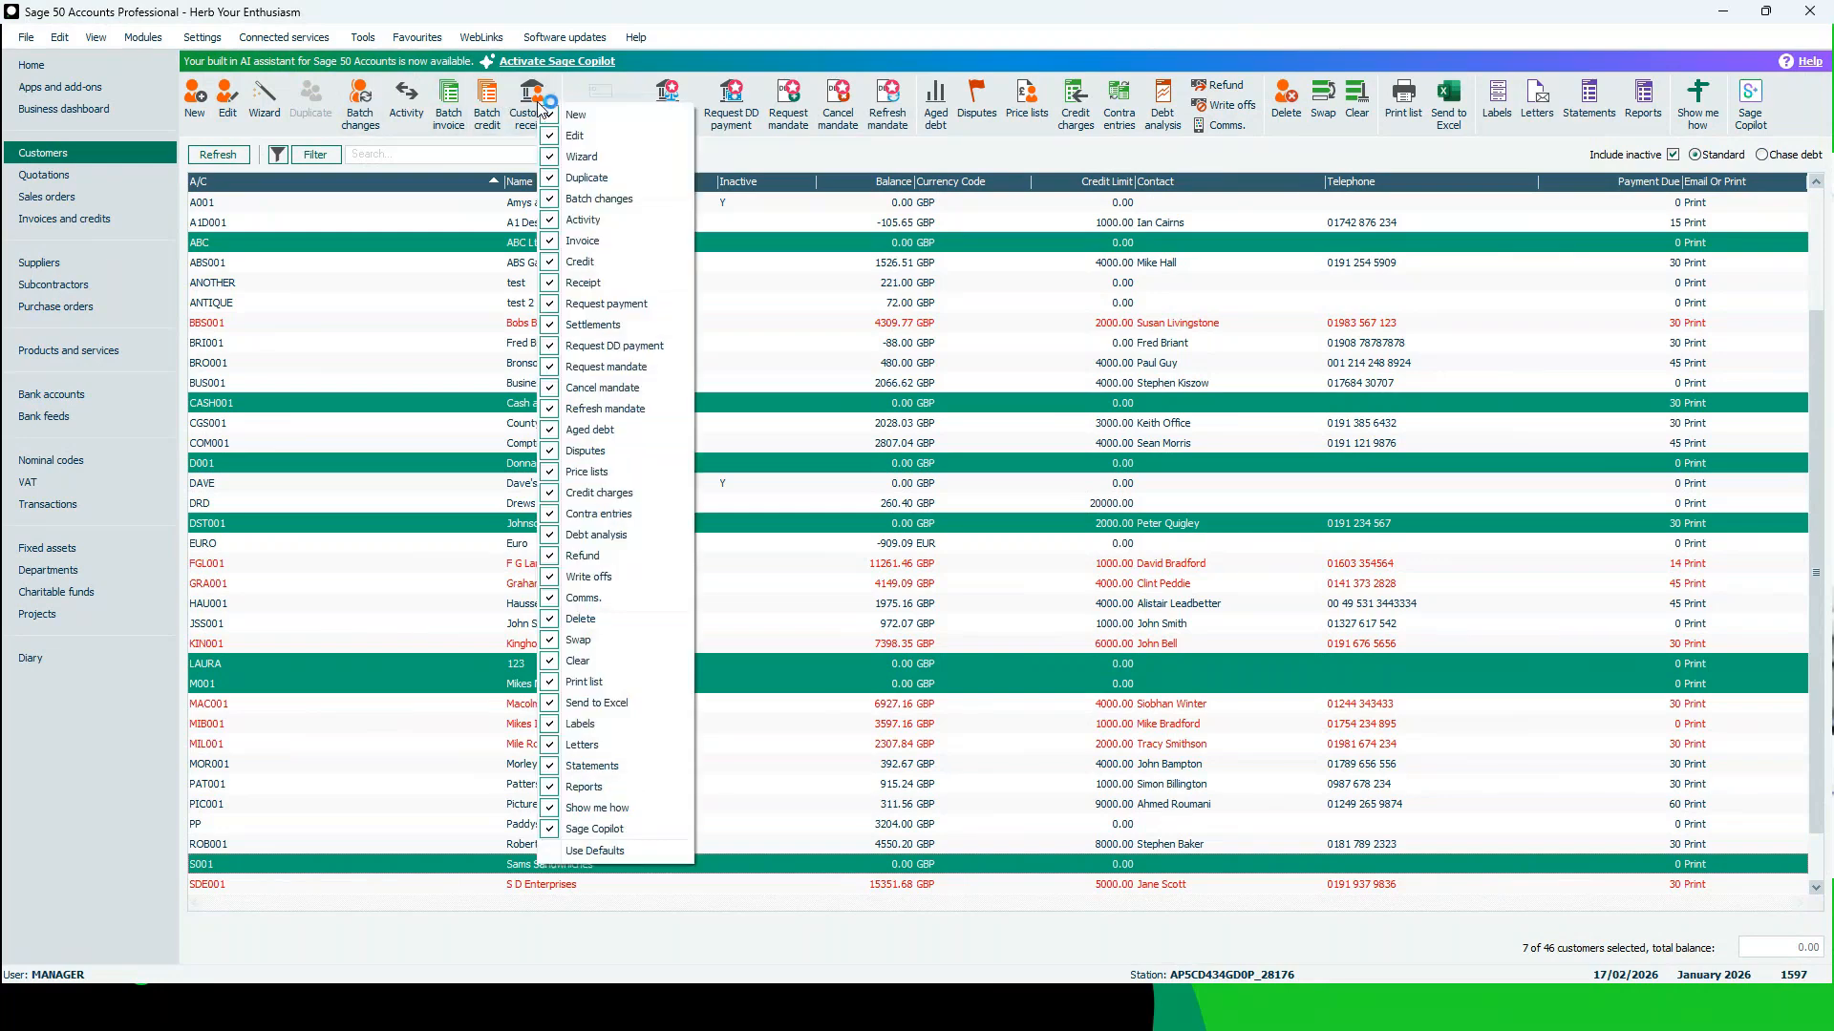
click(611, 201)
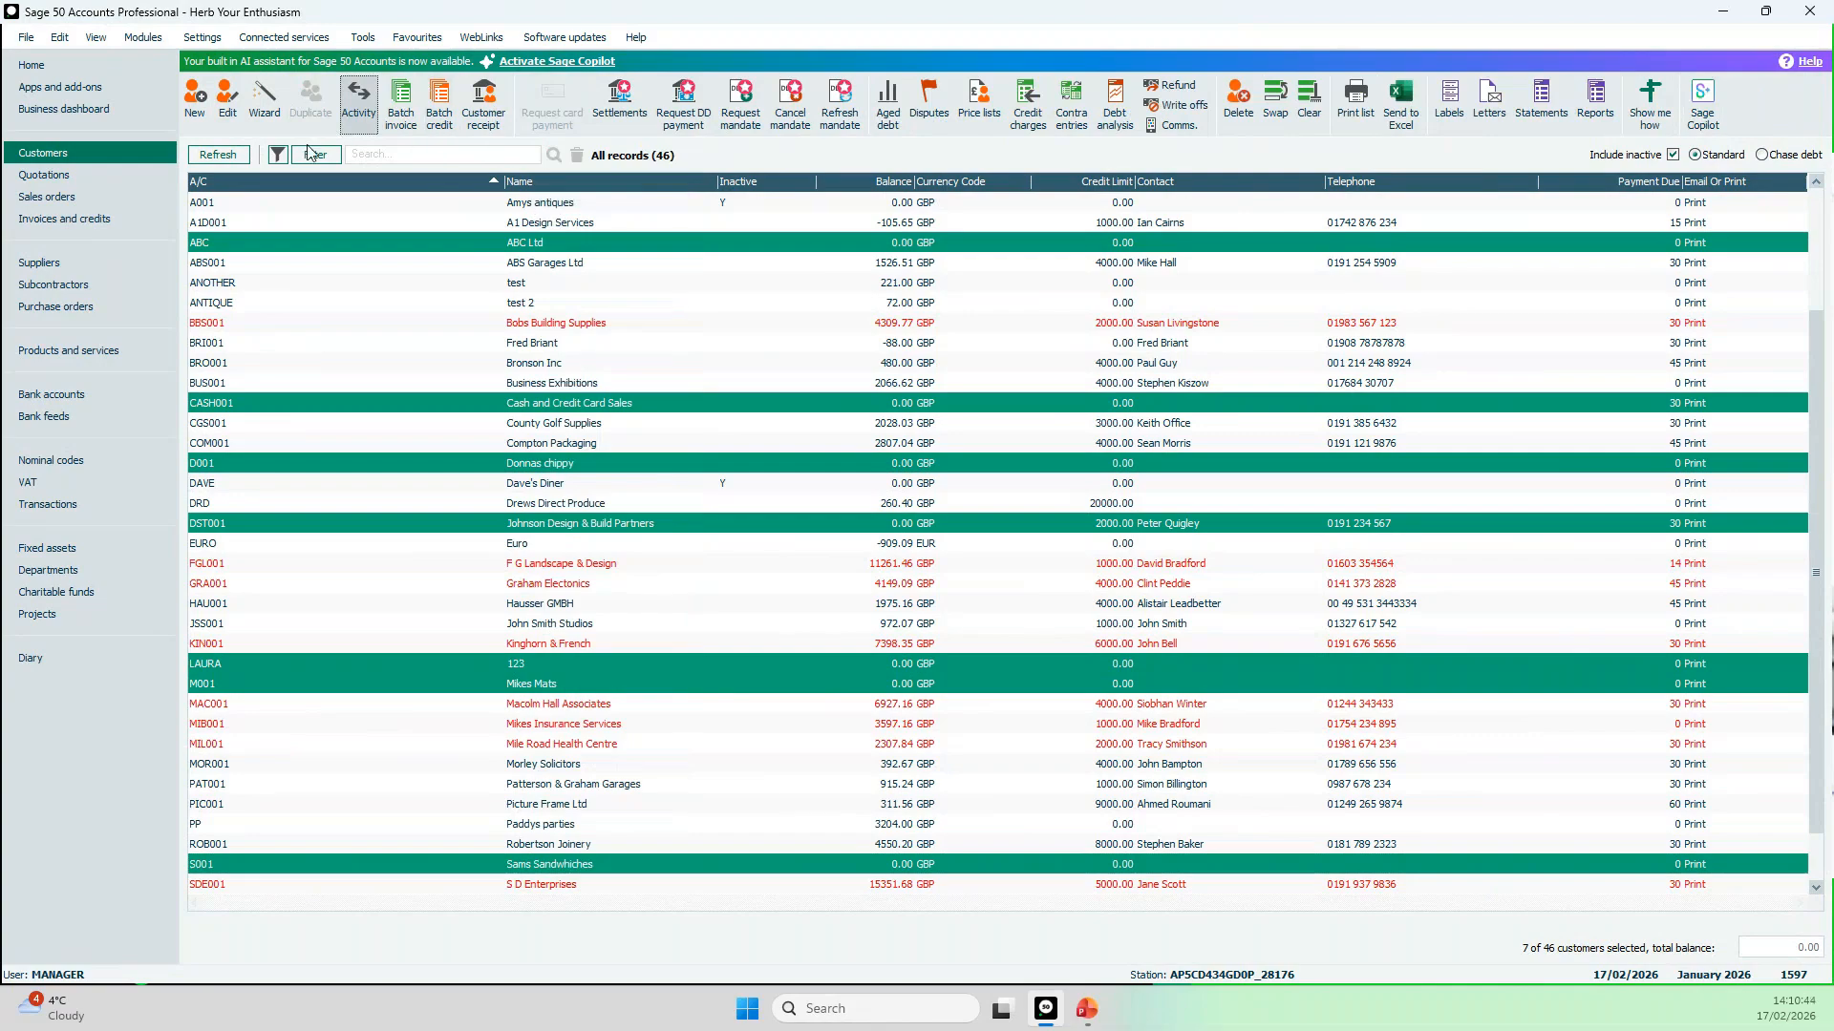
right_click(420, 105)
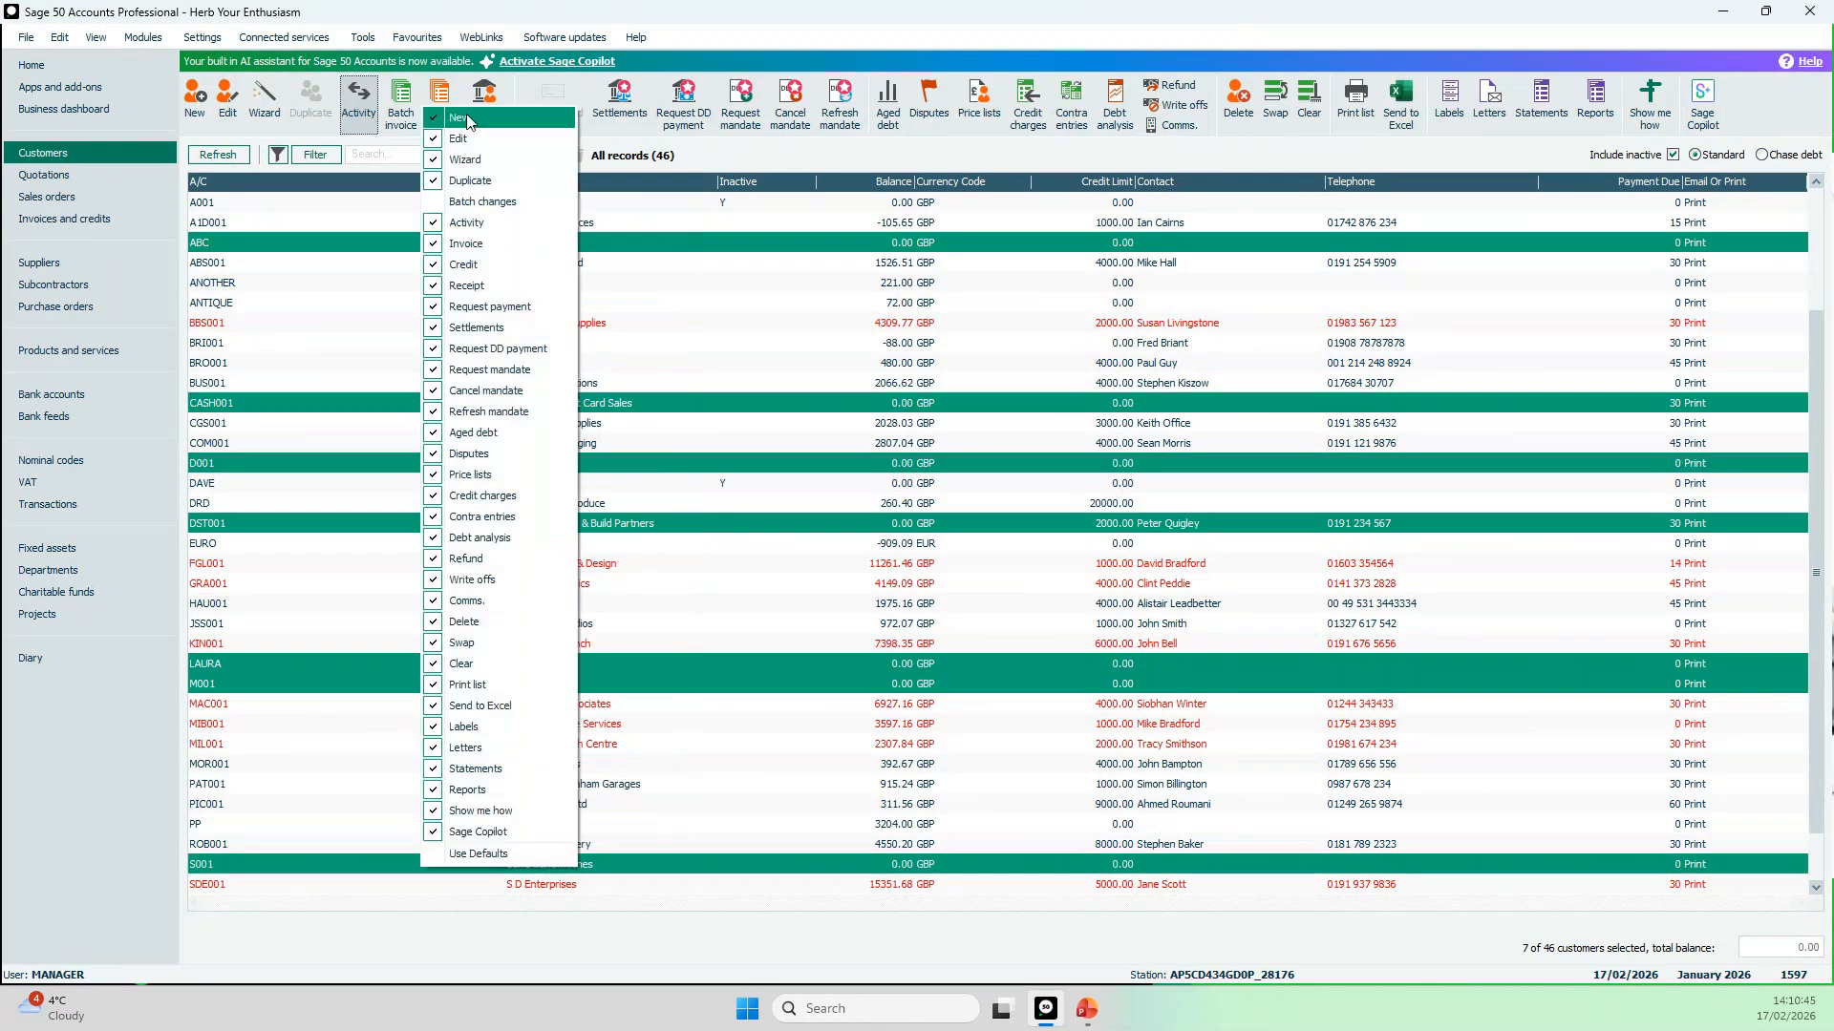
click(461, 203)
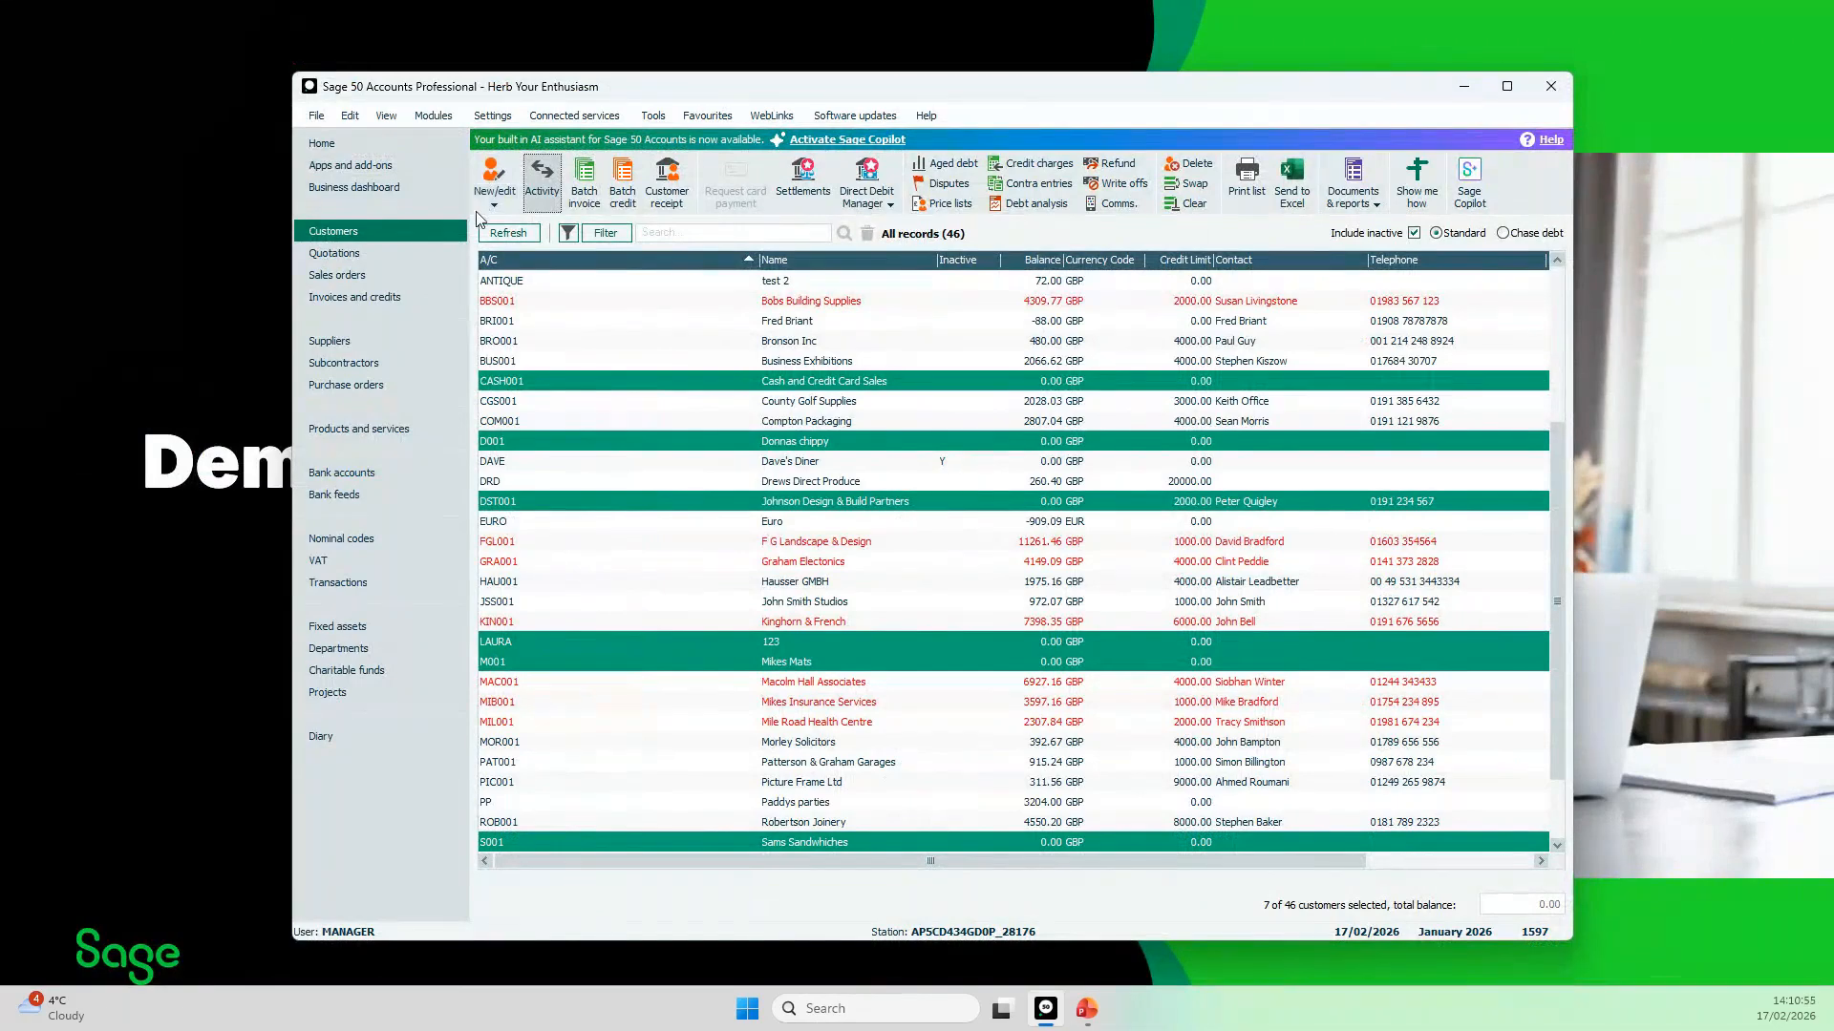
Check where Batch changes sits among the new and edit commands in the smaller window, and maximise the window again
click(498, 204)
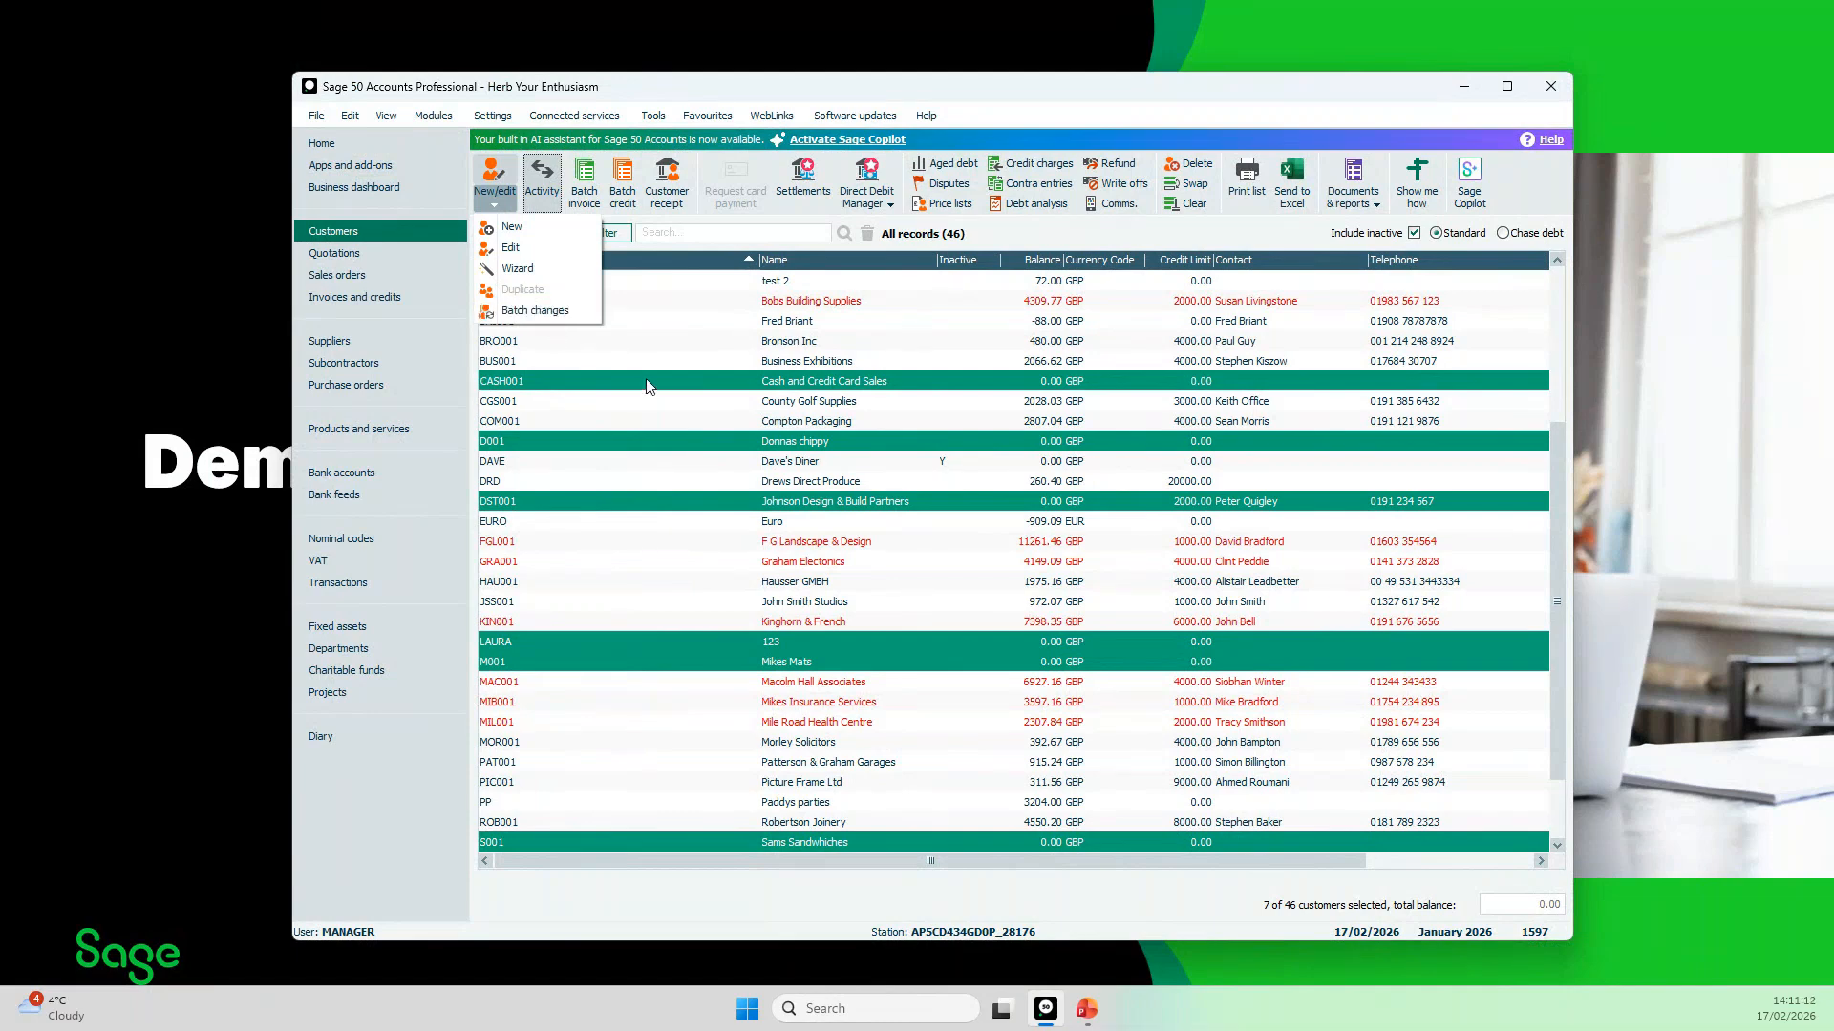
click(699, 94)
double_click(699, 94)
Set the selected customers as inactive through a batch change, save it for all records and clear the selection
click(358, 115)
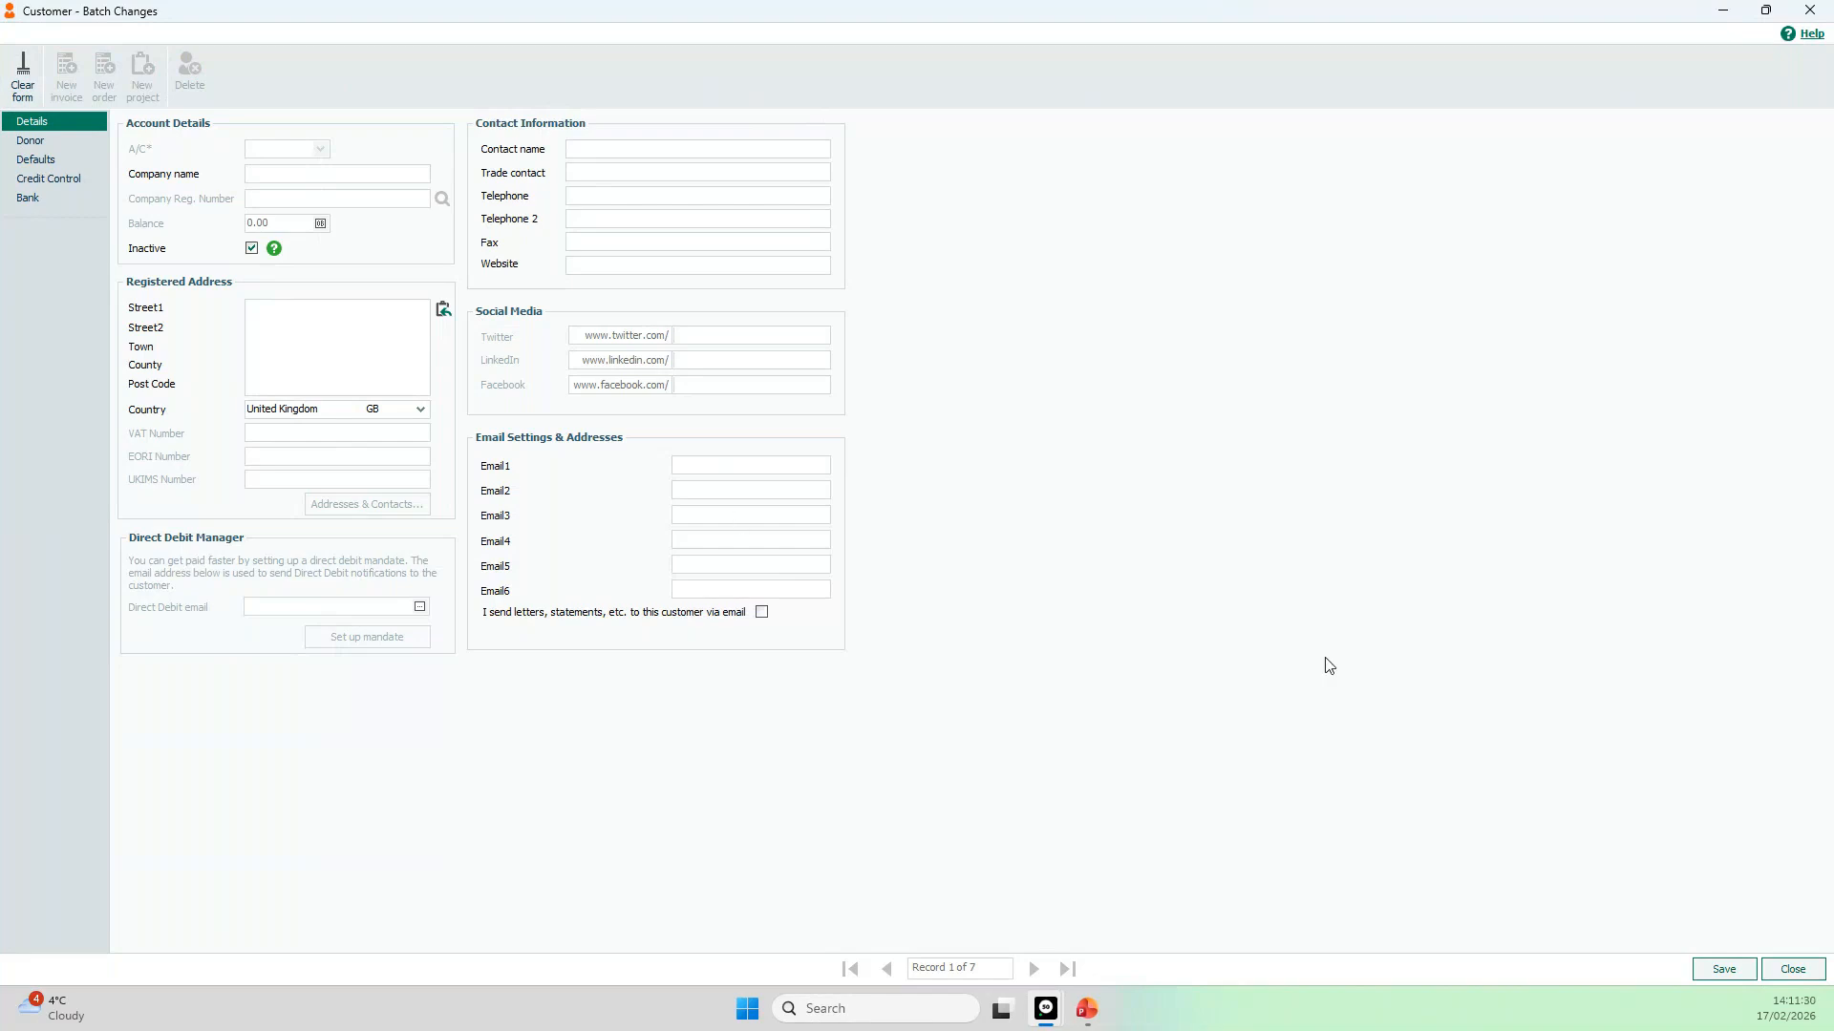
click(1716, 970)
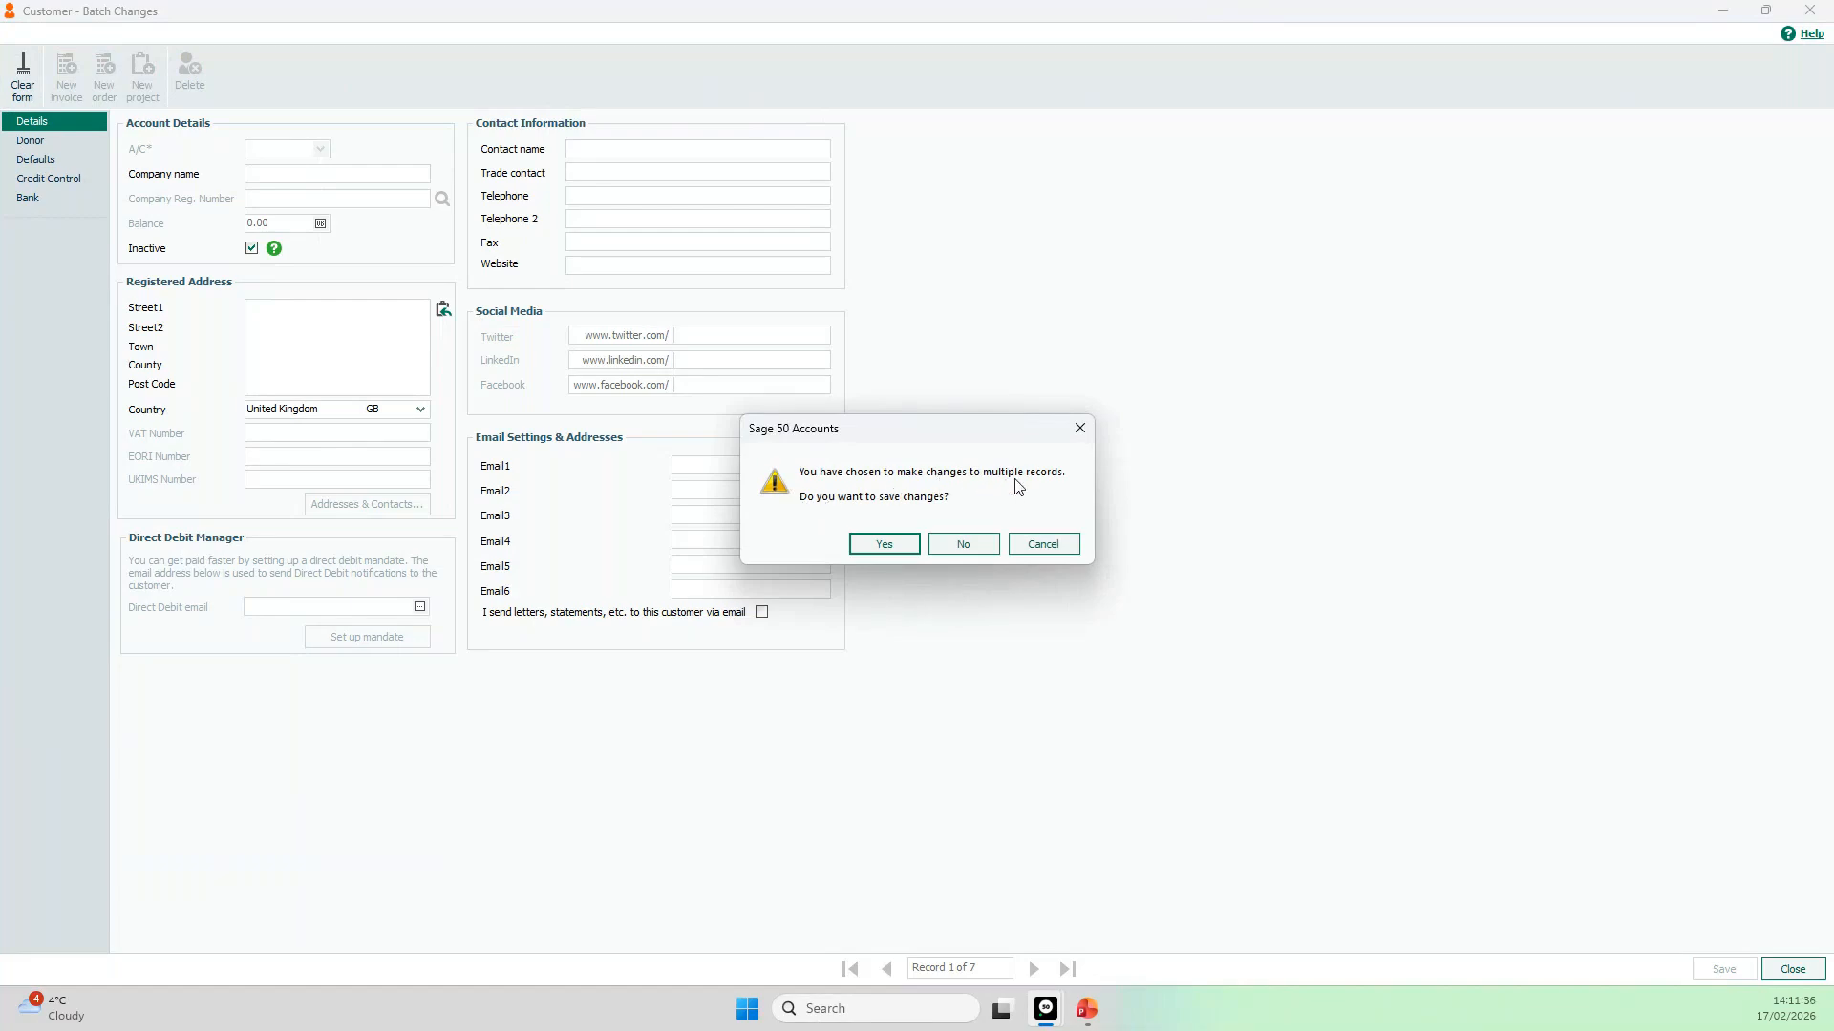
click(898, 545)
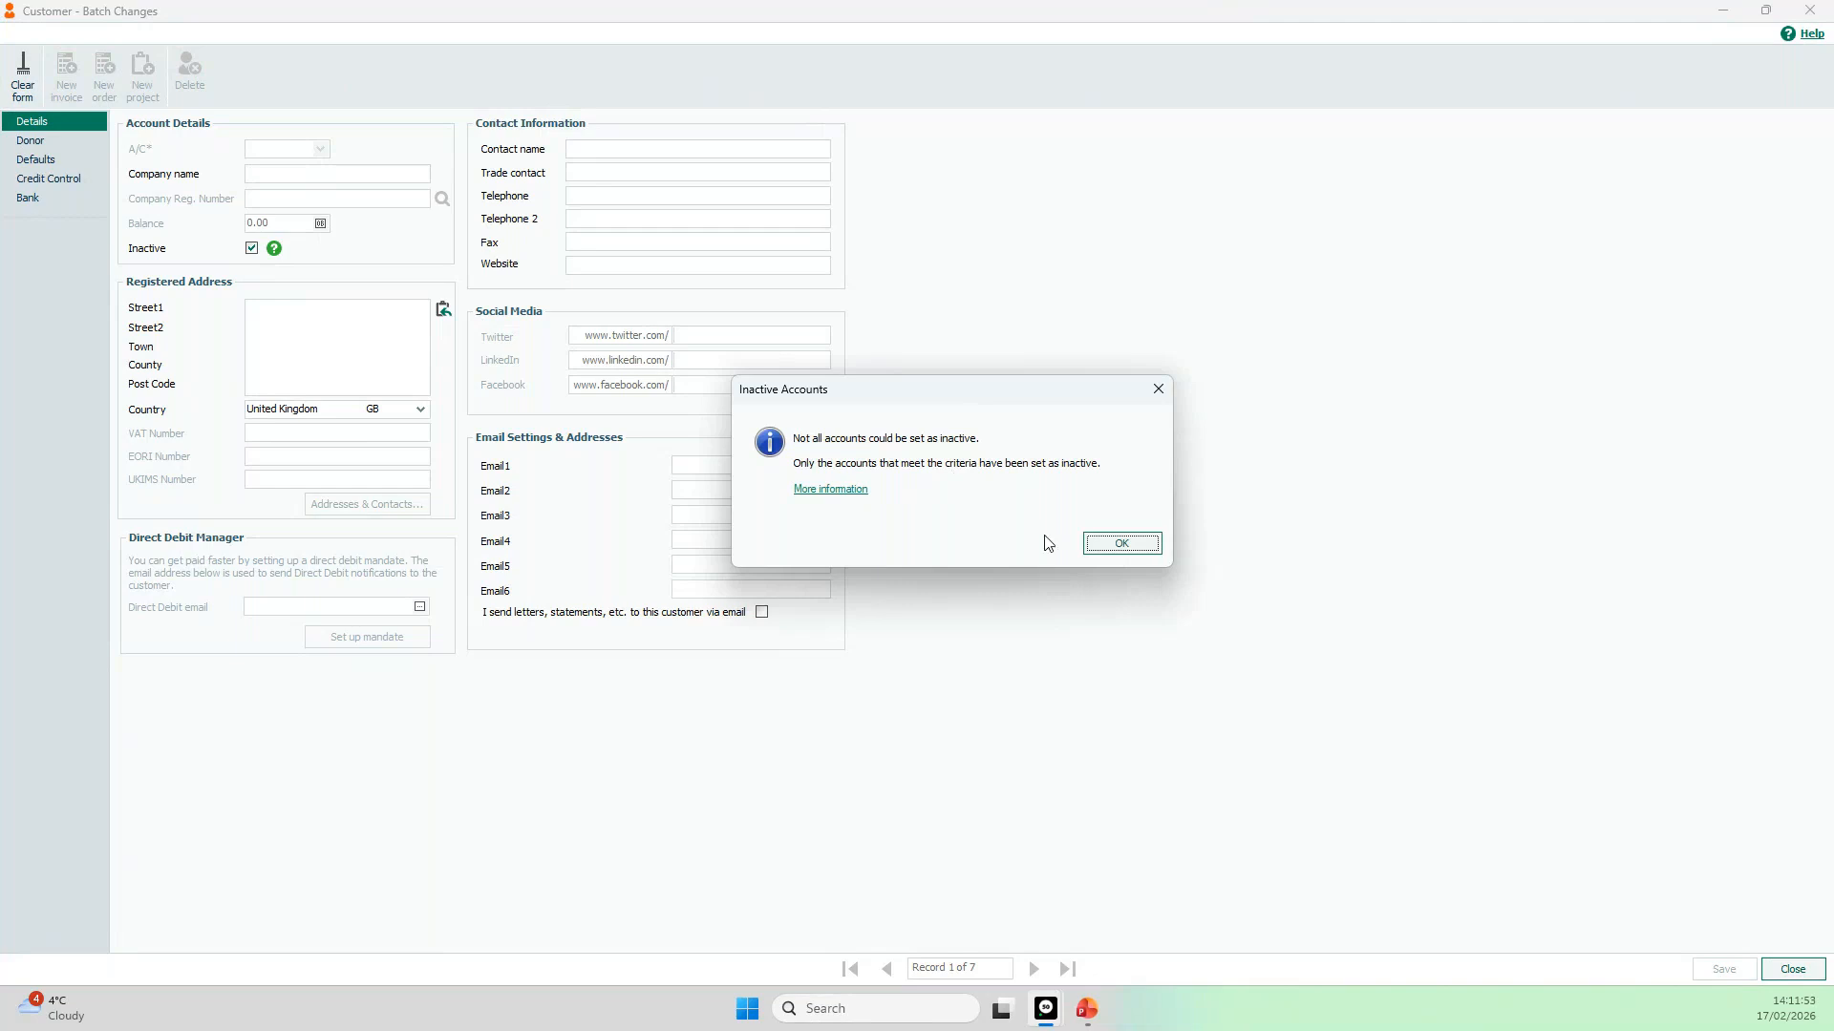
click(1099, 552)
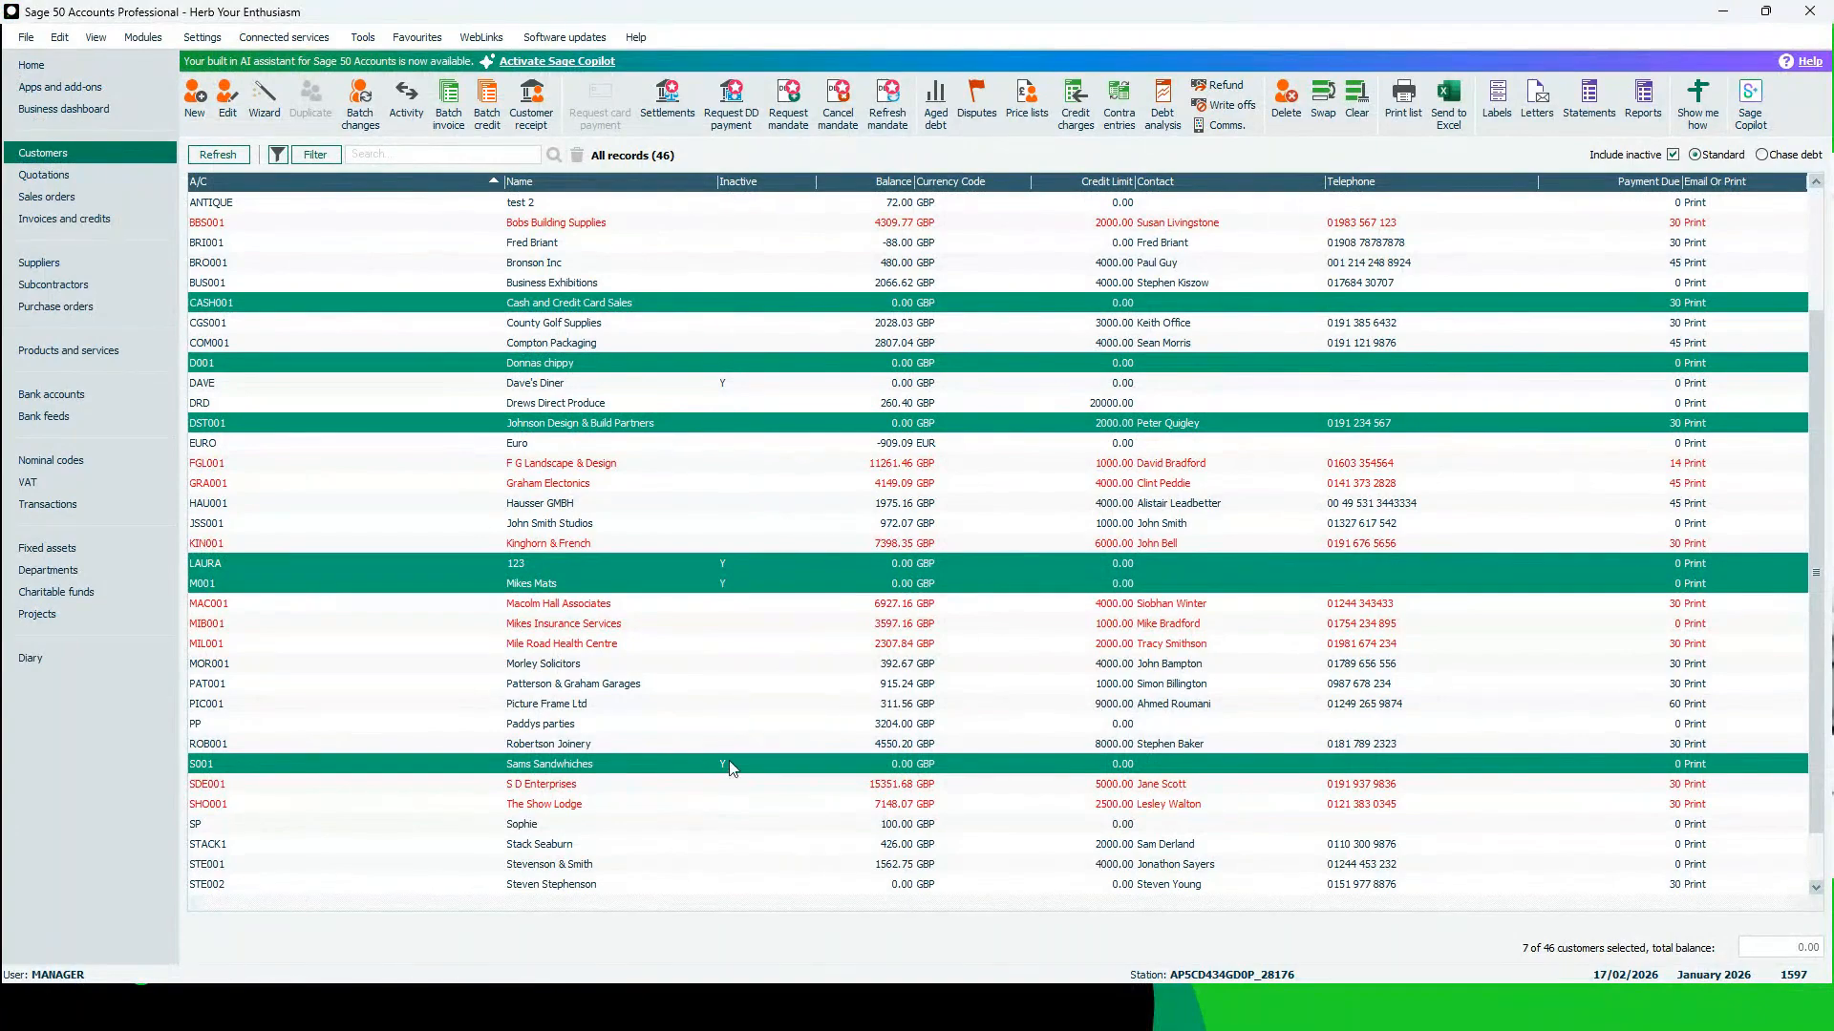
click(736, 304)
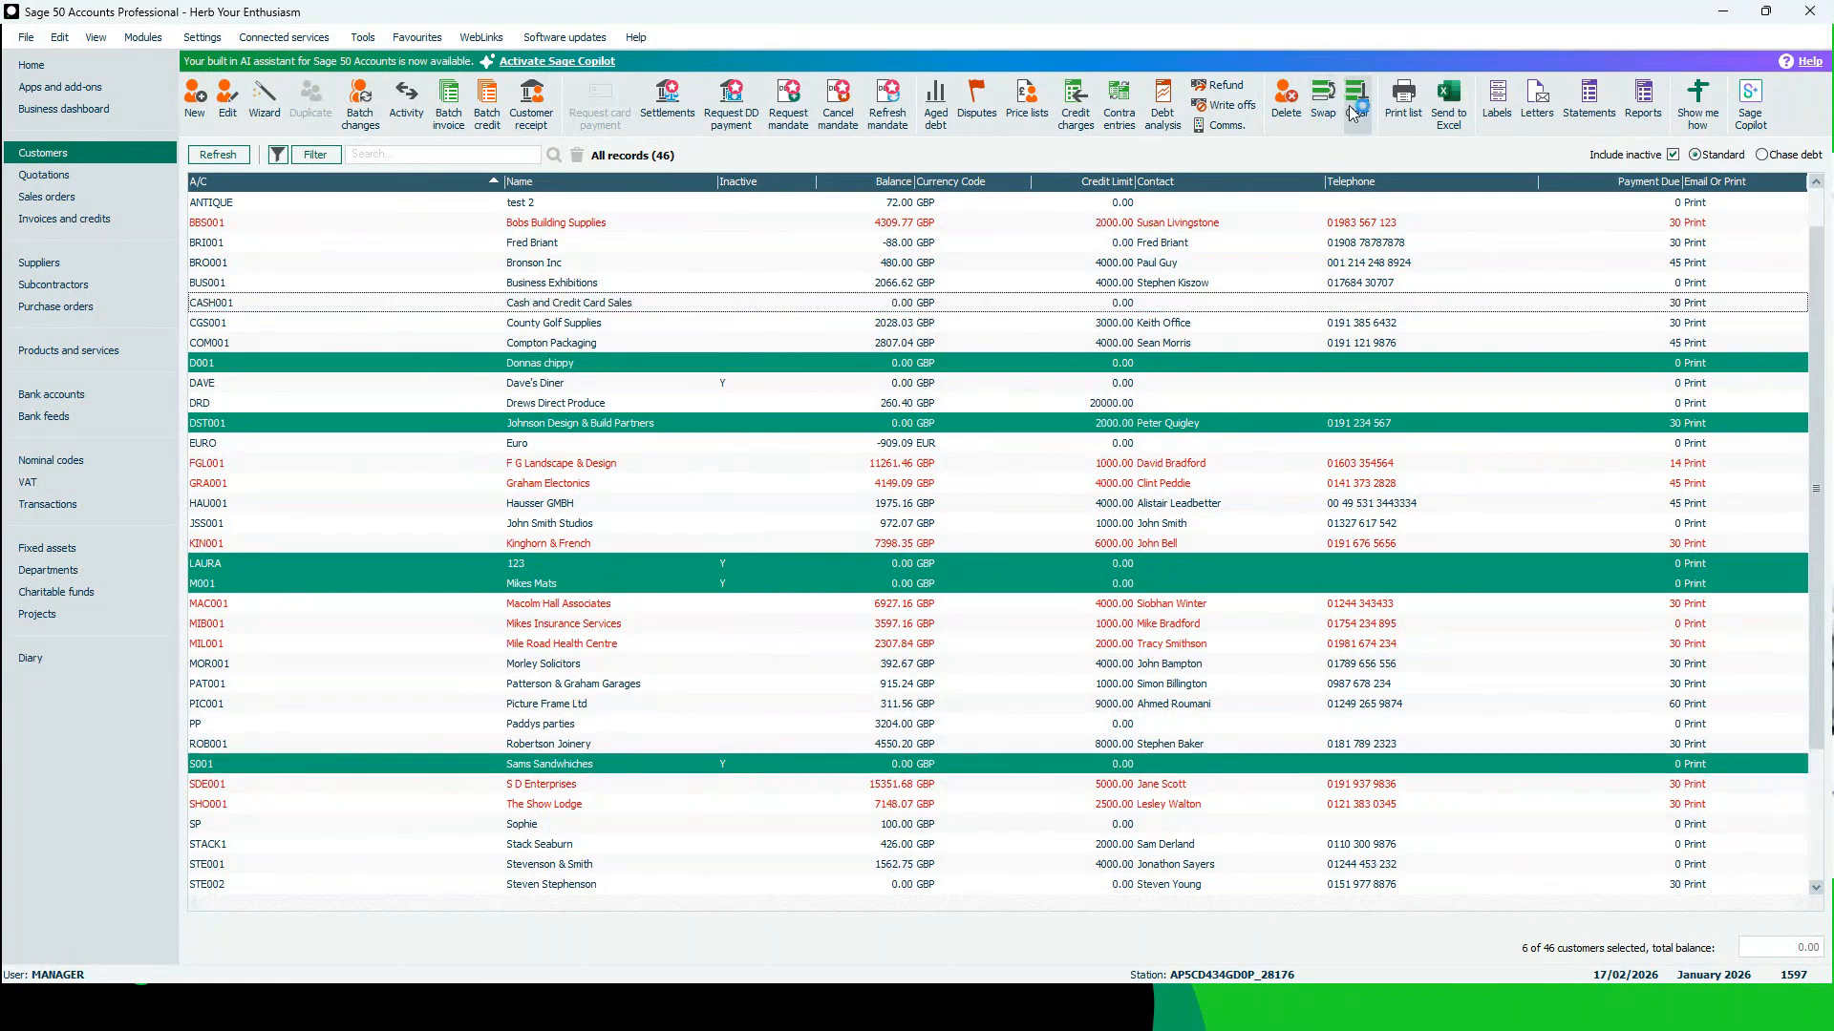
click(1355, 111)
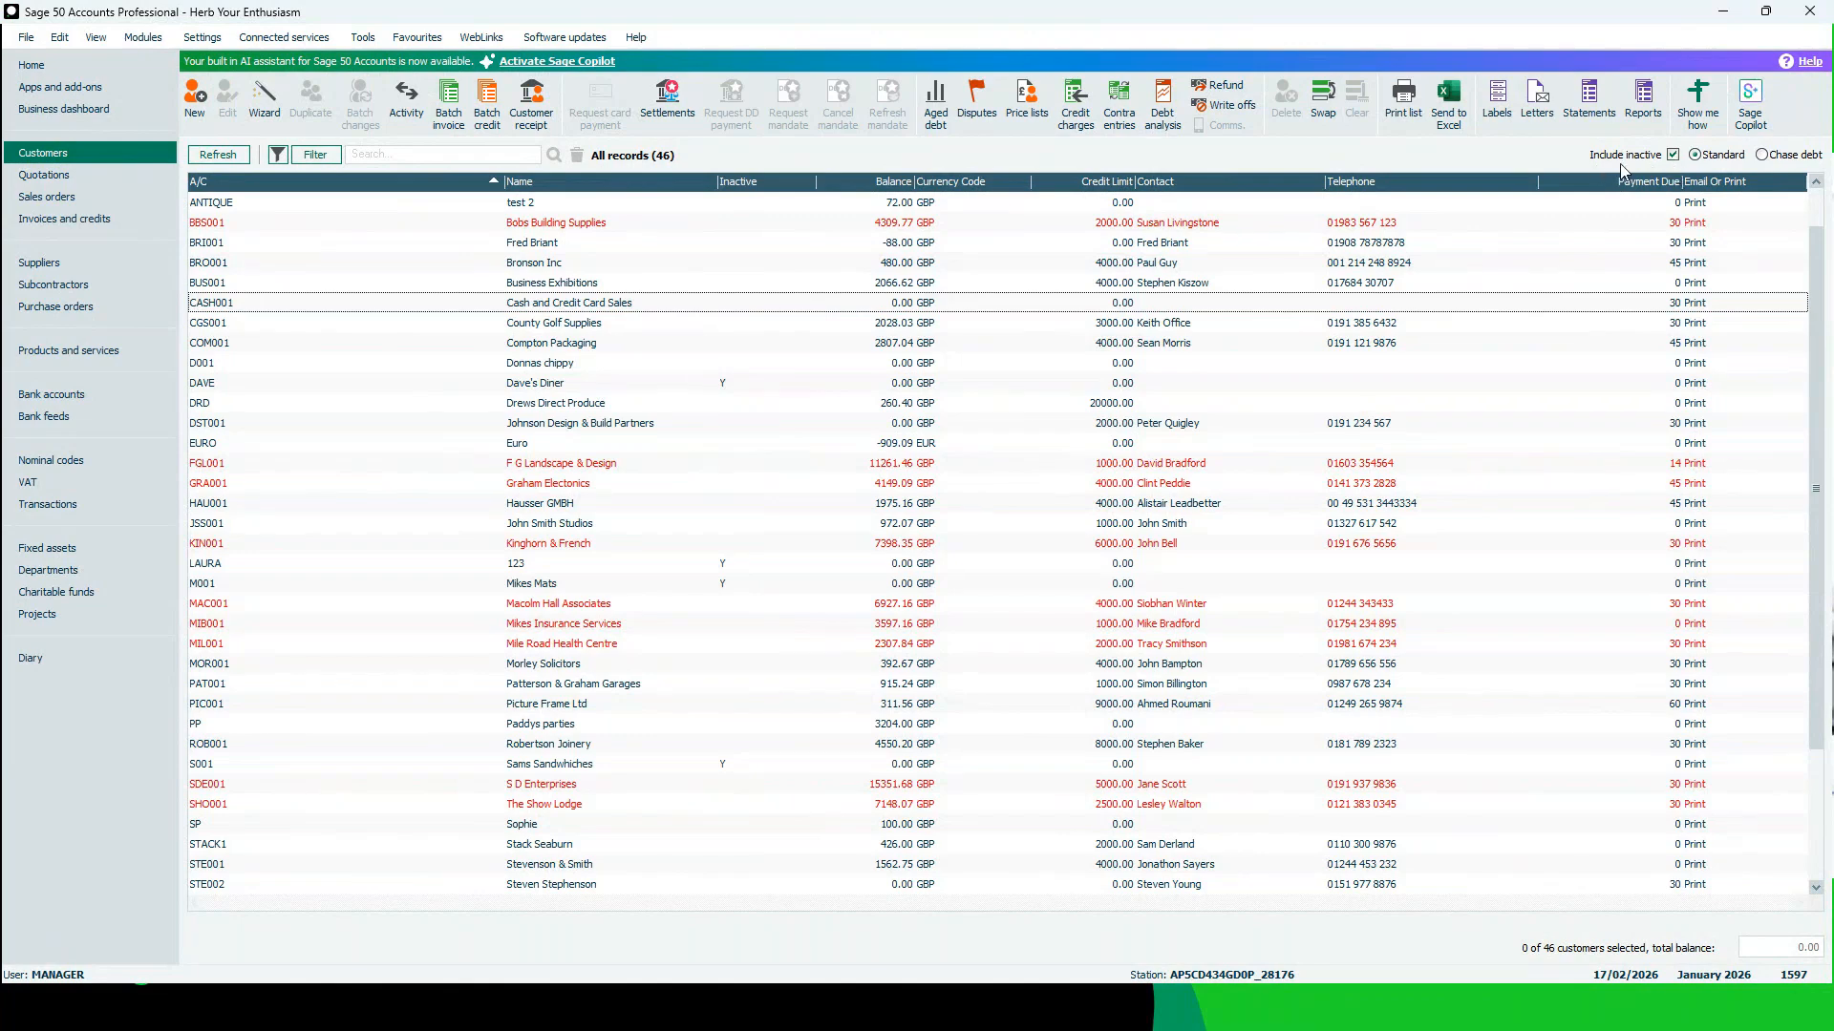
Compare the customer list with inactive accounts excluded and included, leaving them included
click(1673, 156)
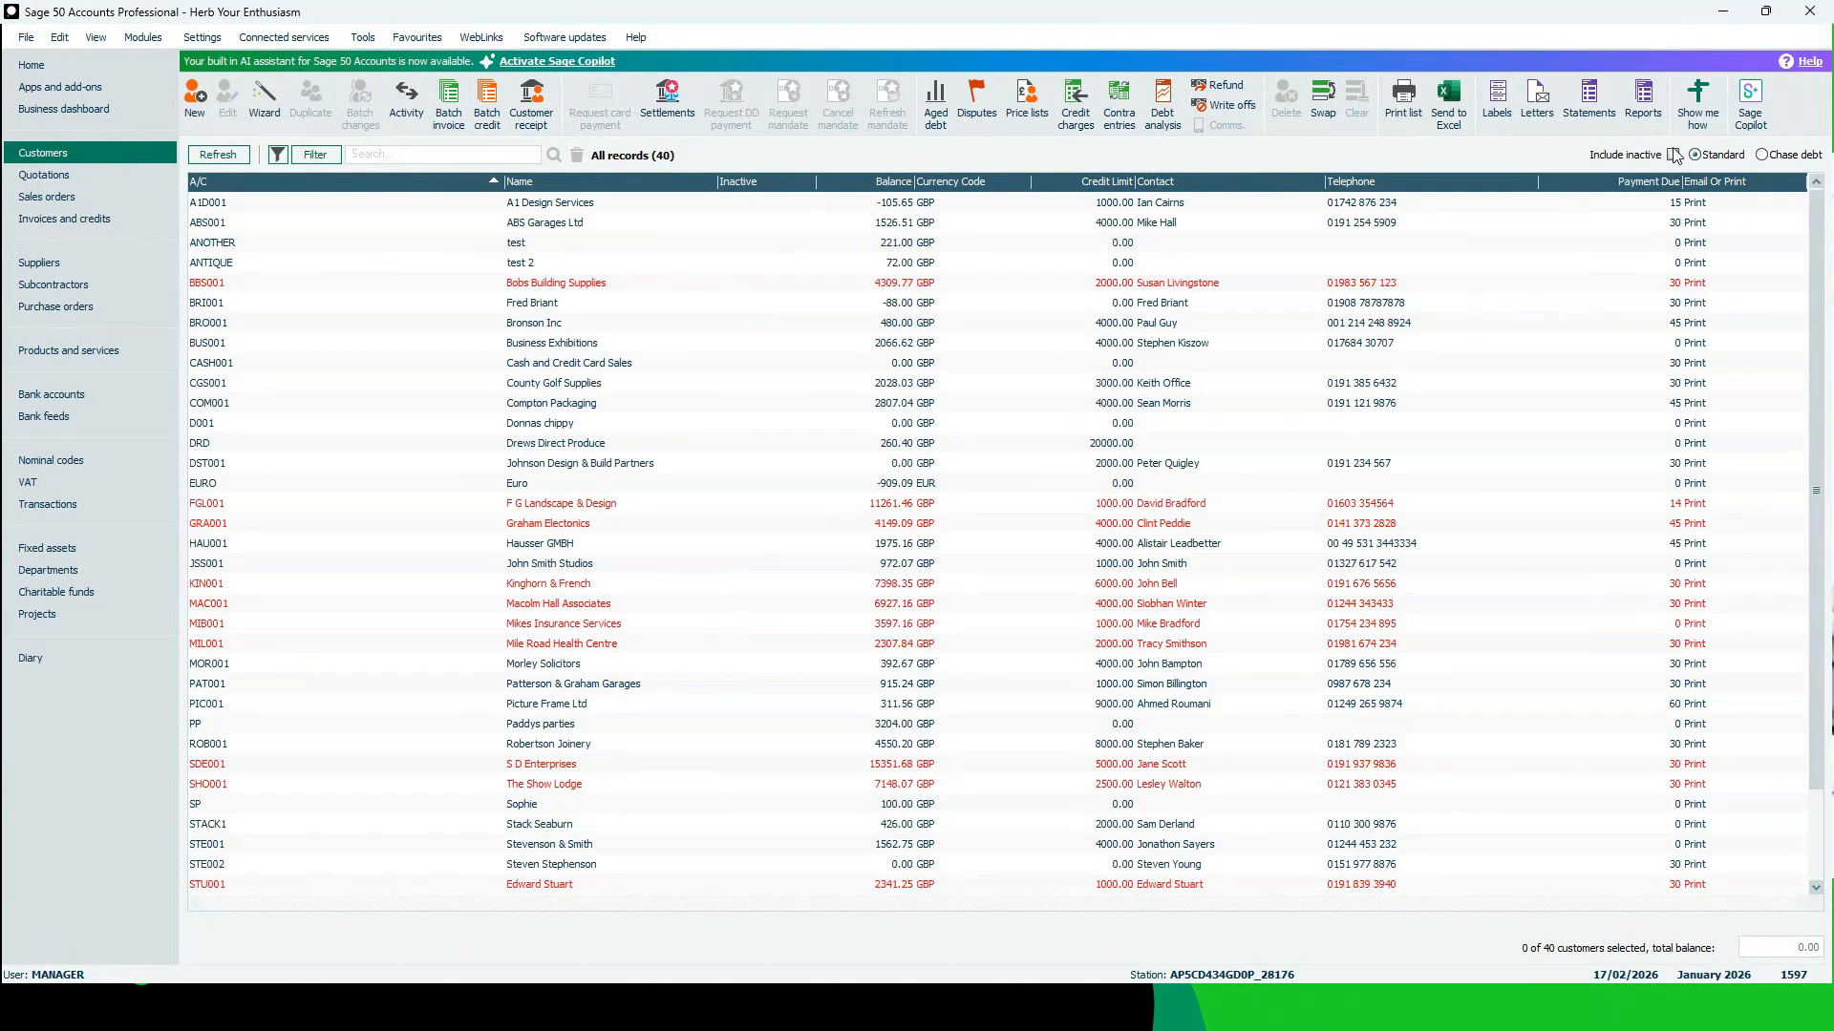
click(1674, 157)
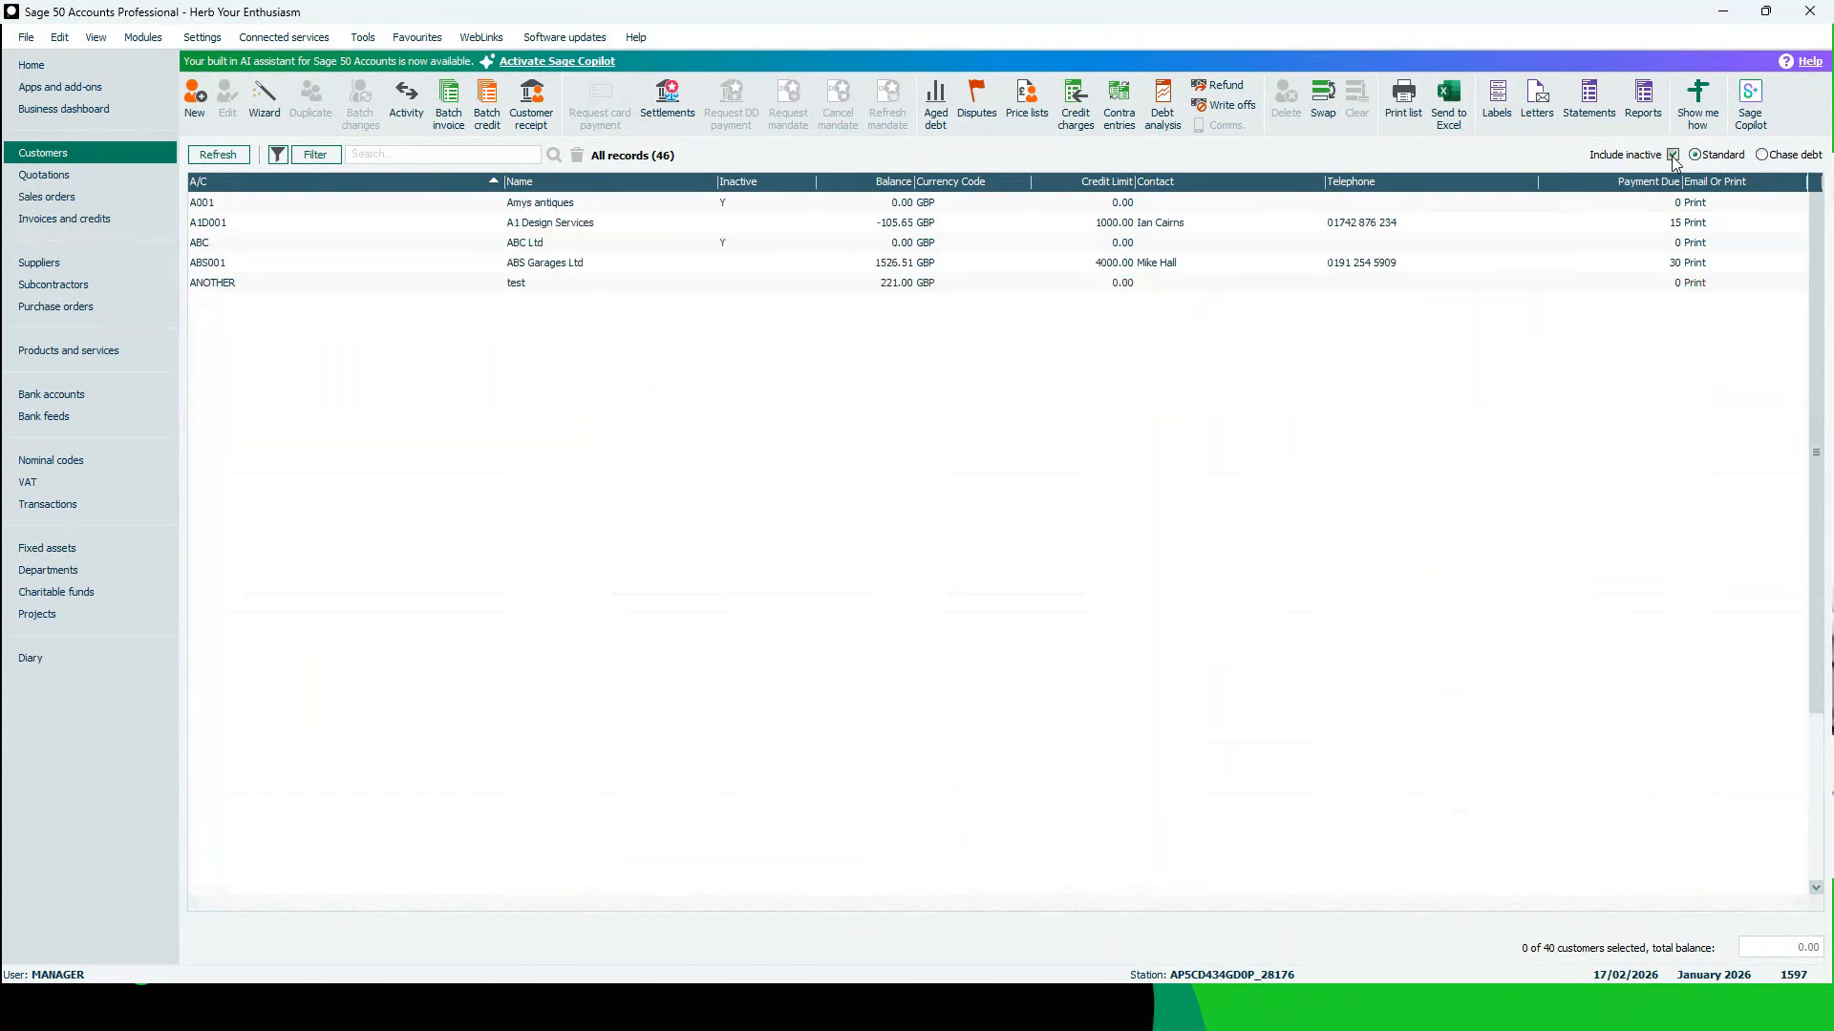
click(1673, 156)
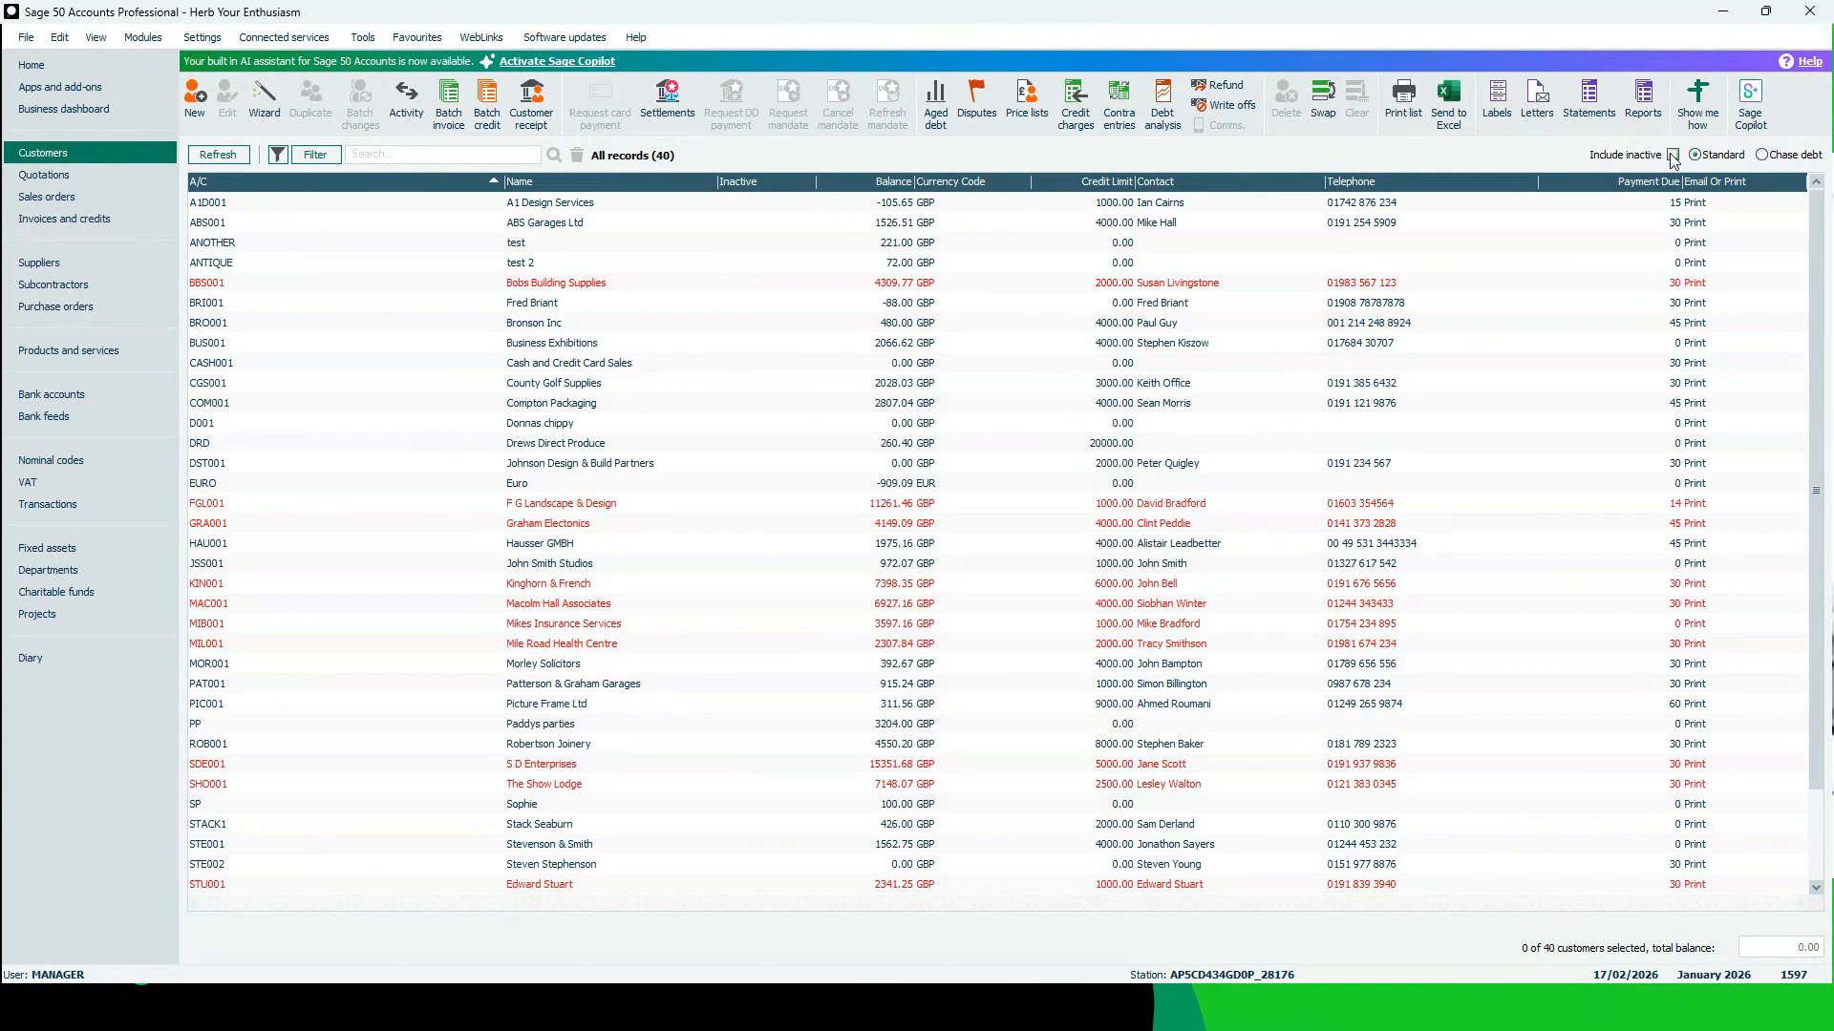
click(1672, 155)
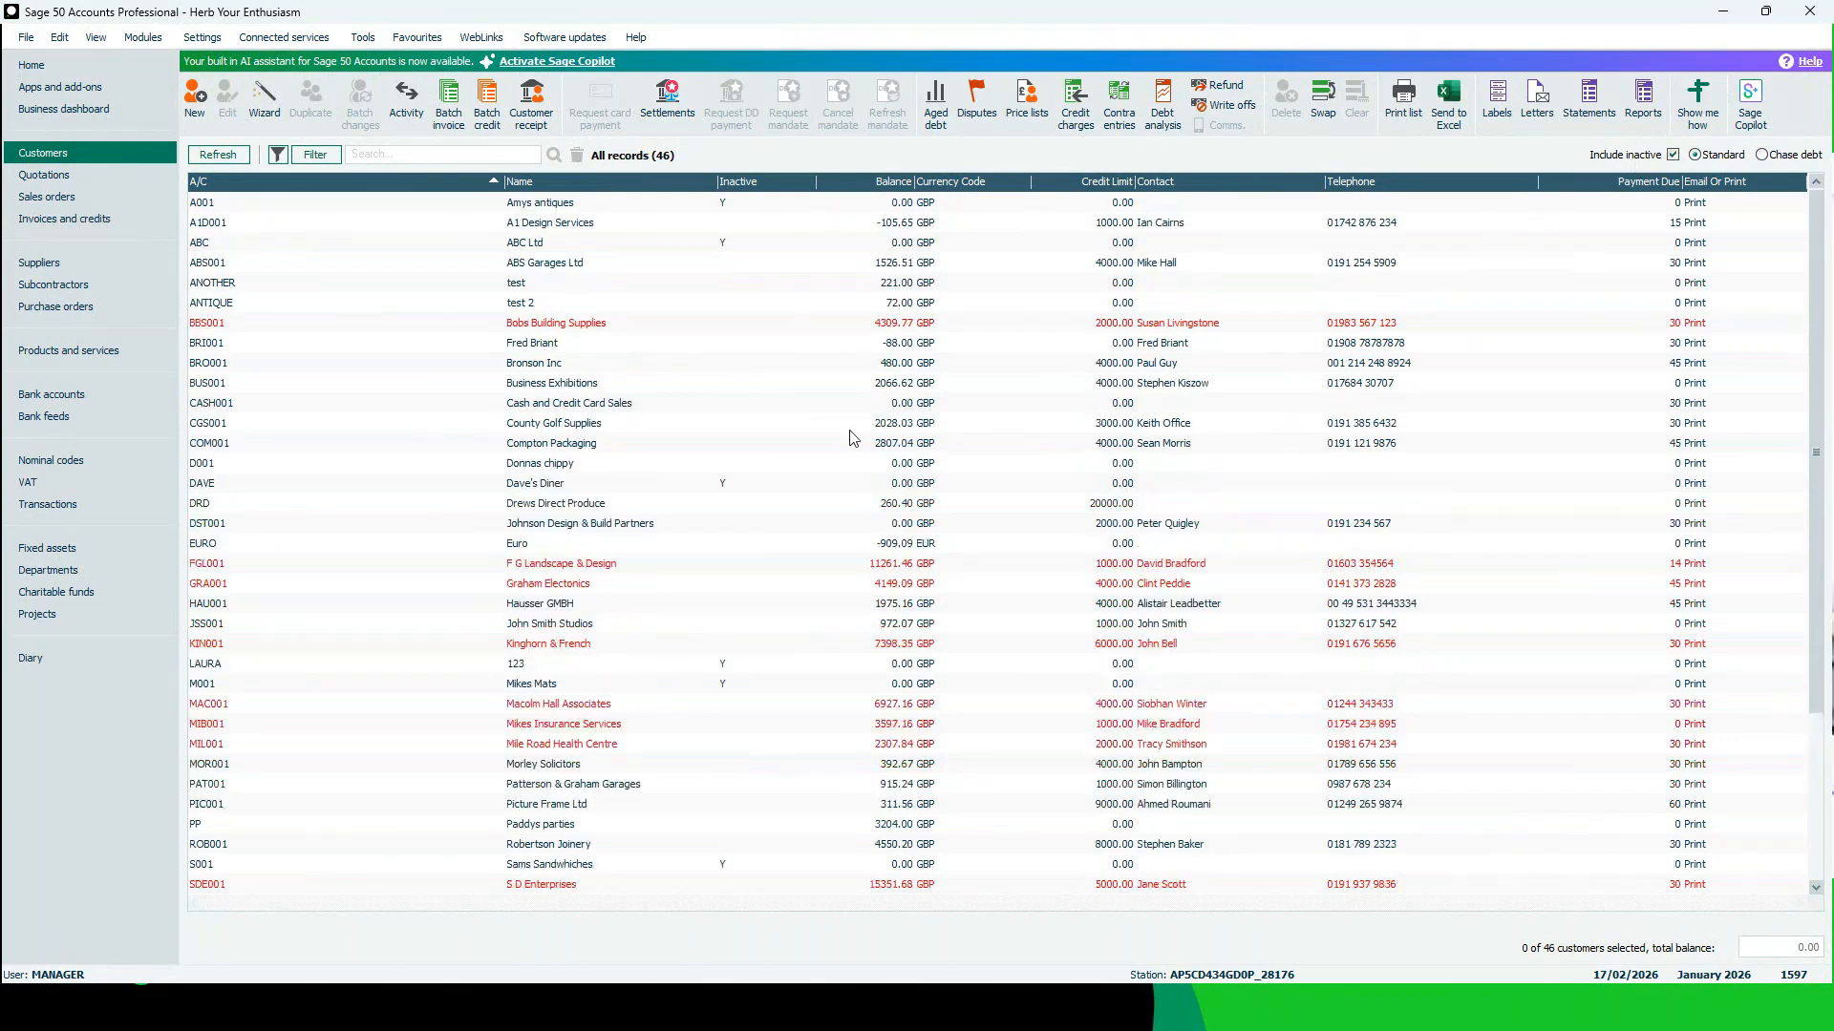
Reactivate ABC Ltd, Dave's Diner and the customer named 123 together through a batch change, save it and close the record
click(736, 242)
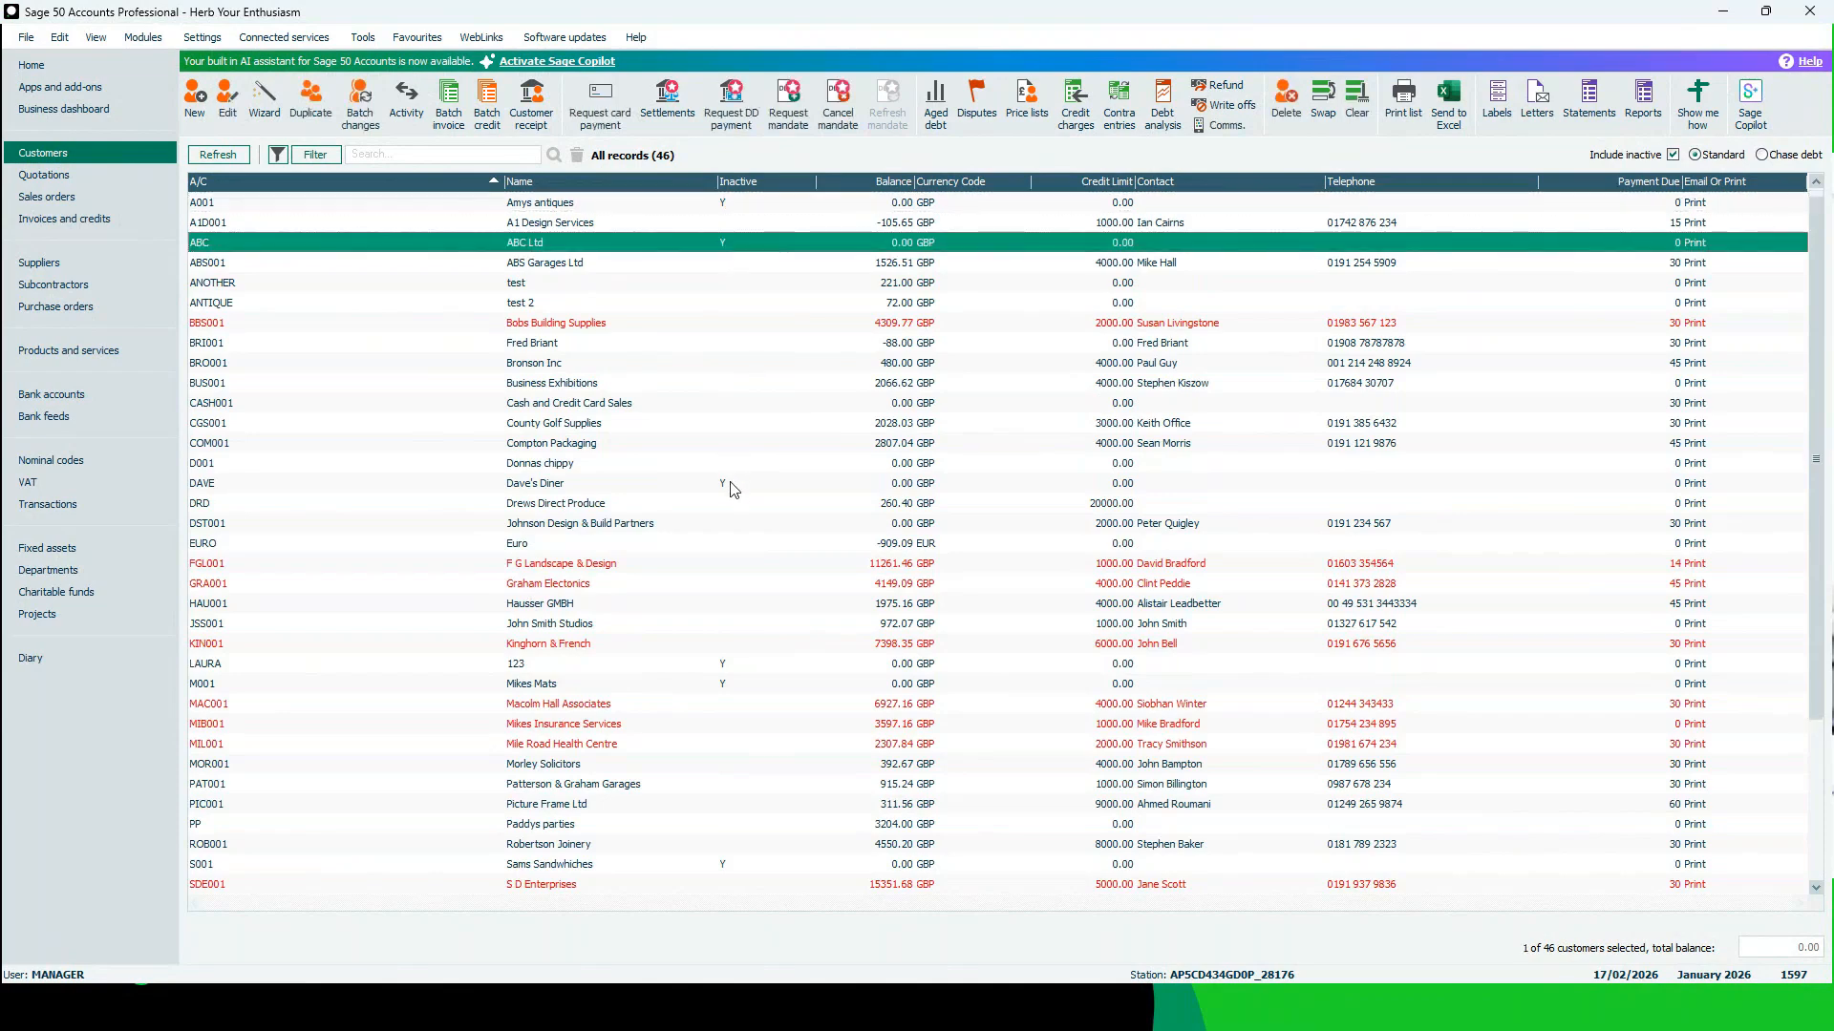
click(735, 484)
click(736, 665)
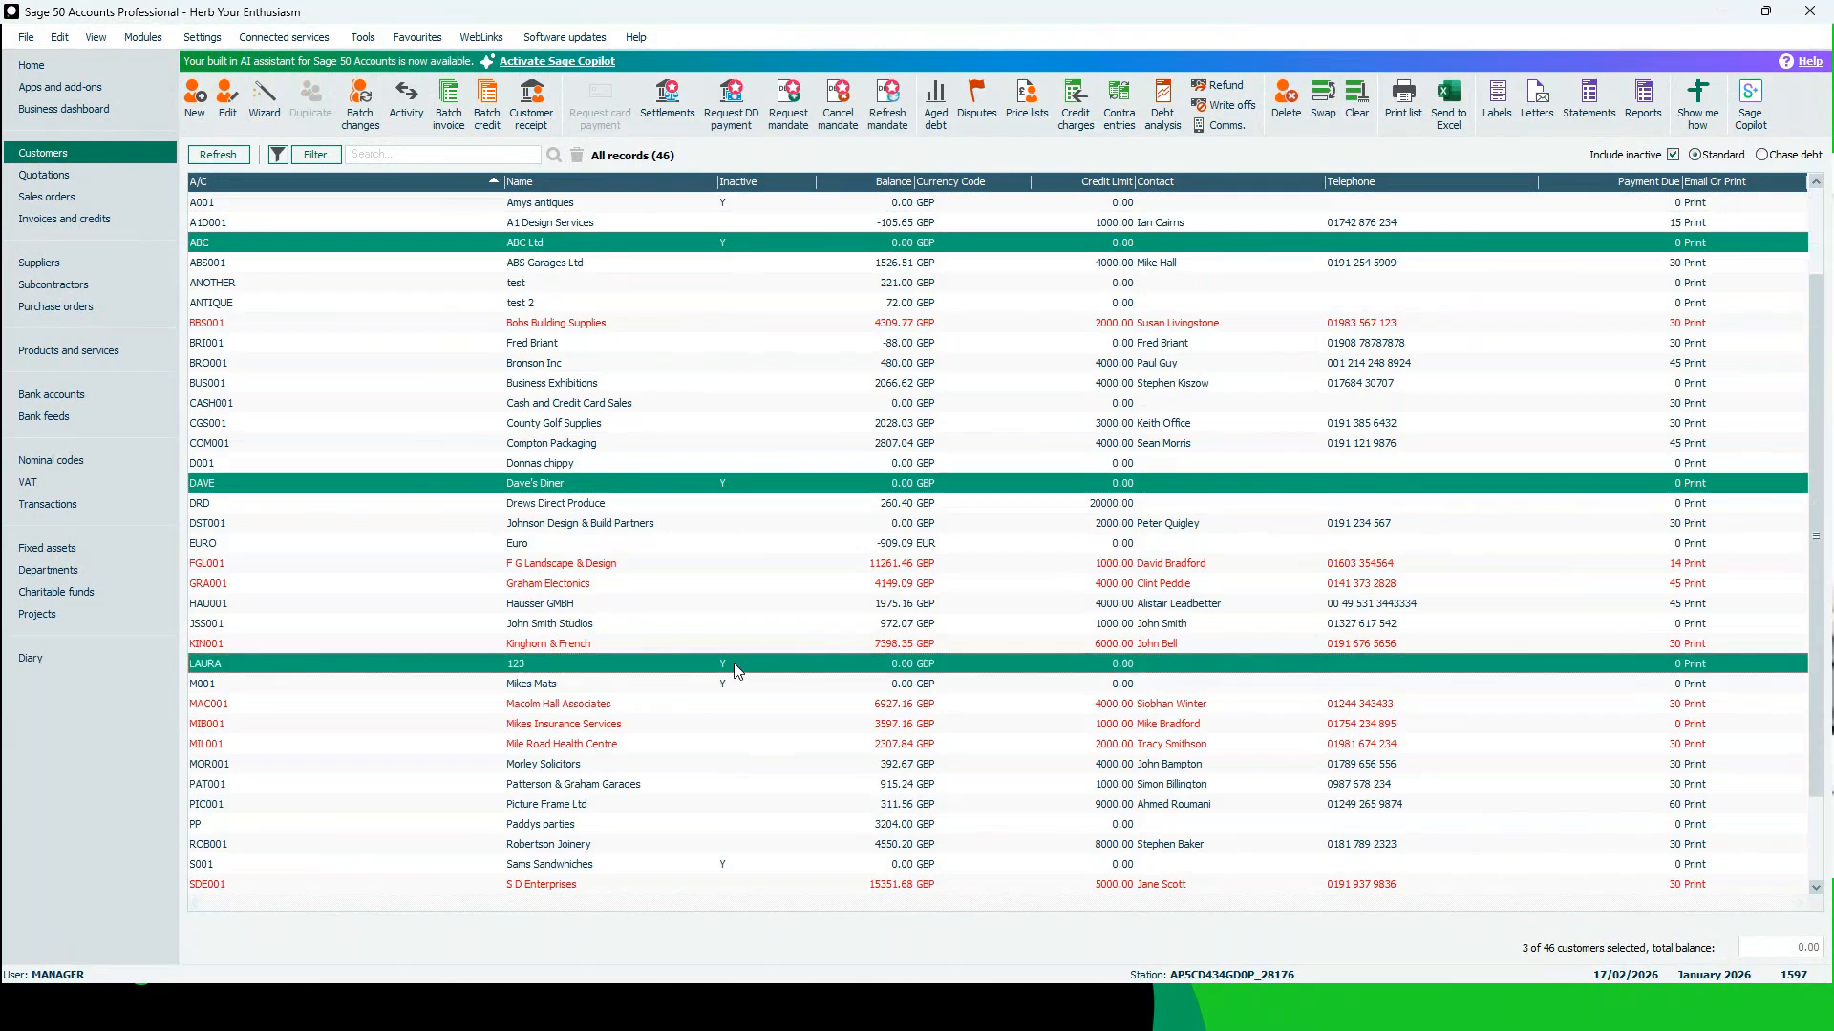
click(360, 115)
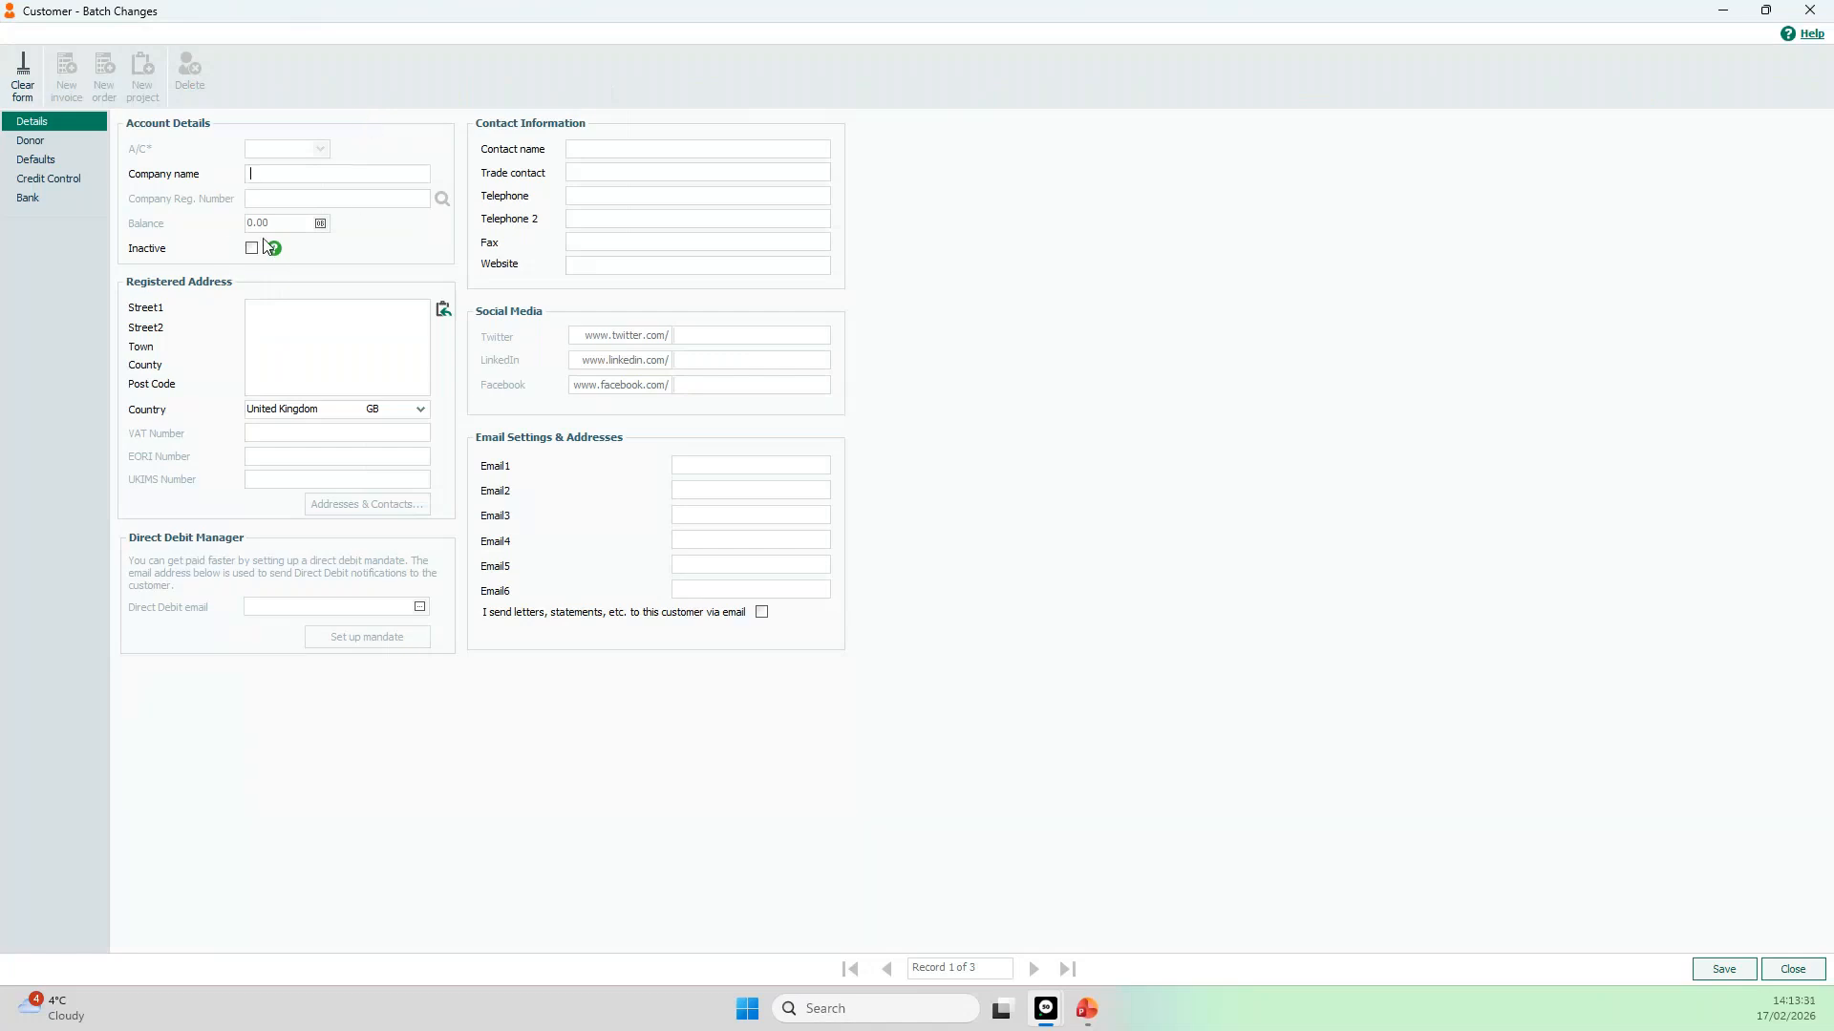
click(252, 250)
click(252, 249)
click(1711, 970)
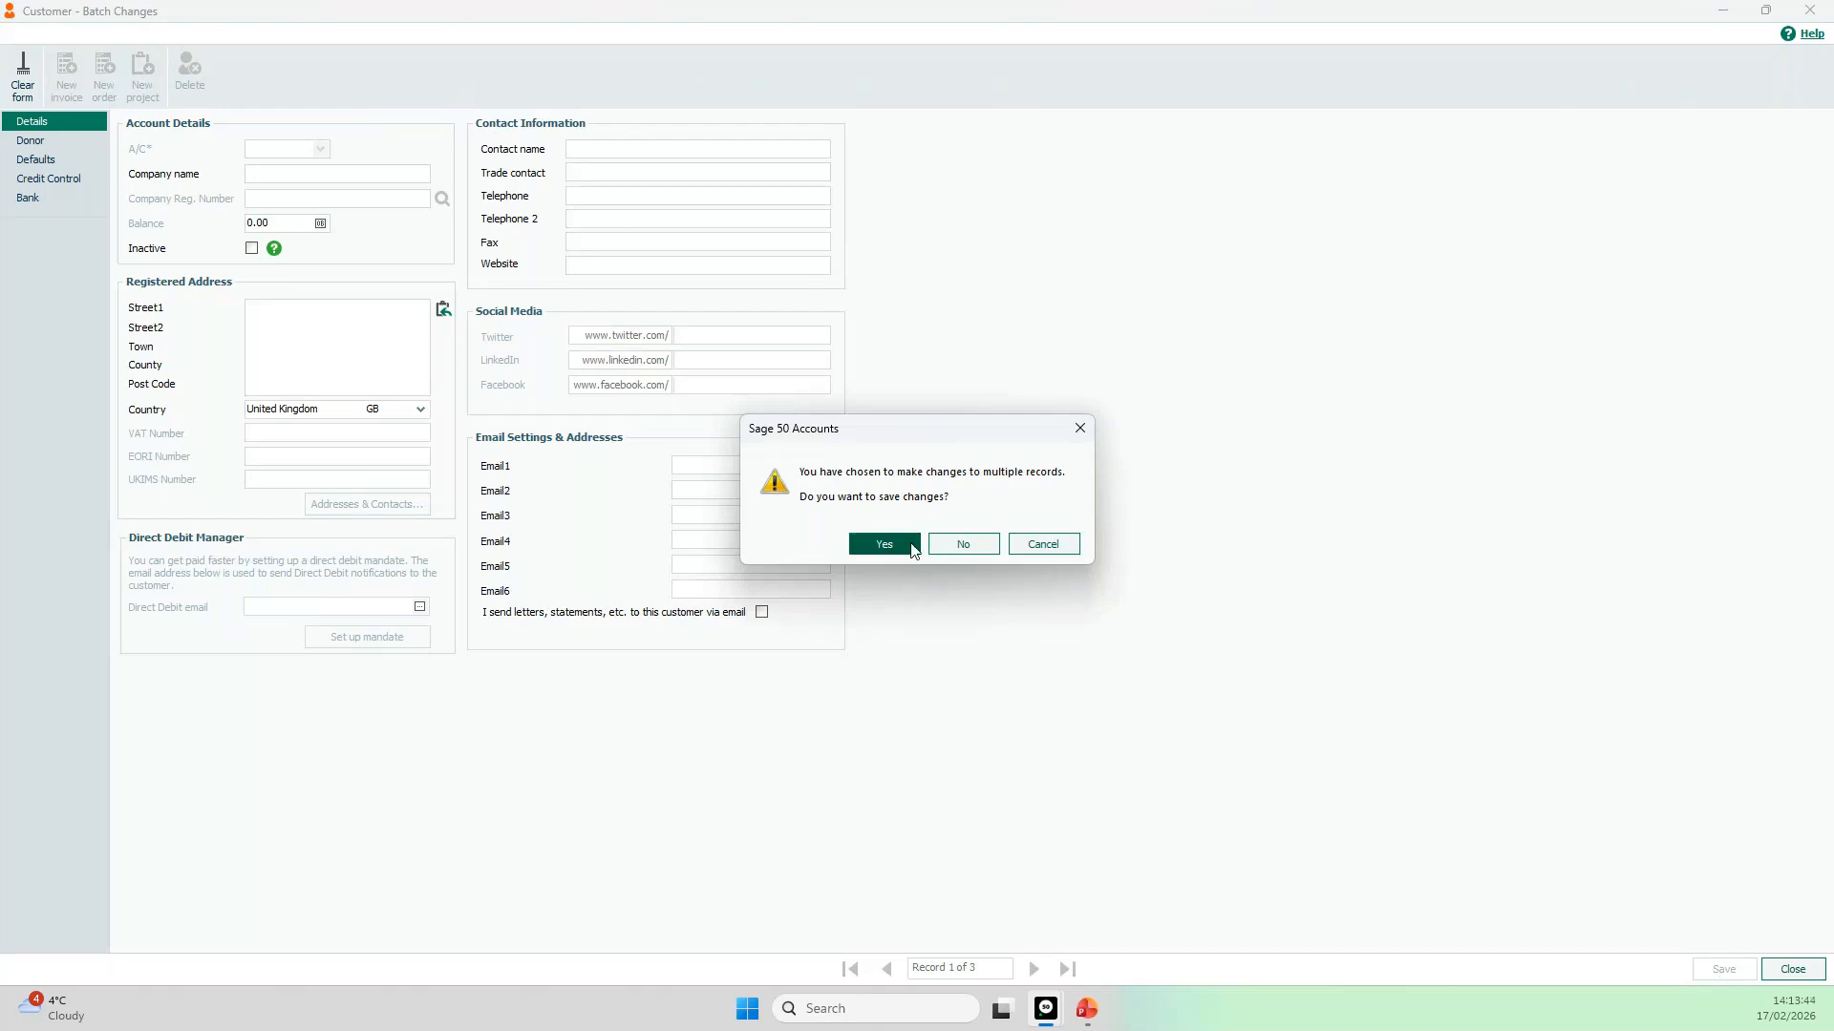
click(885, 544)
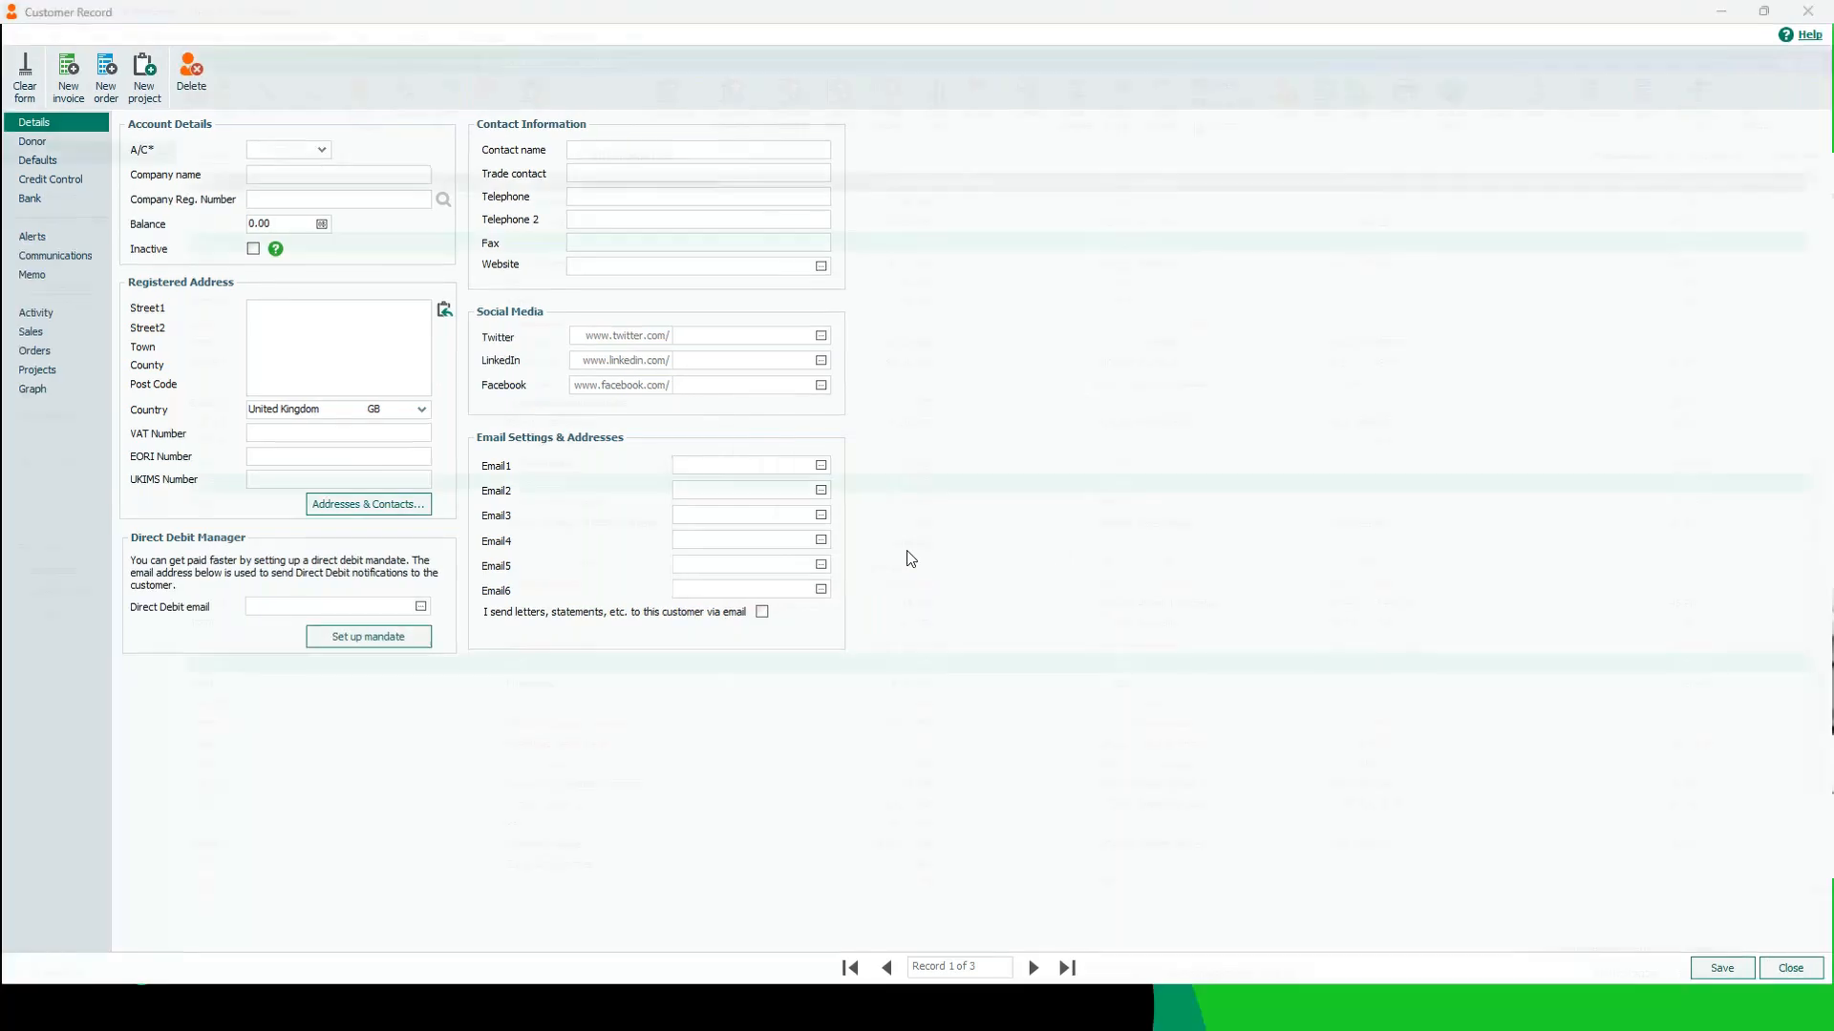
key(Escape)
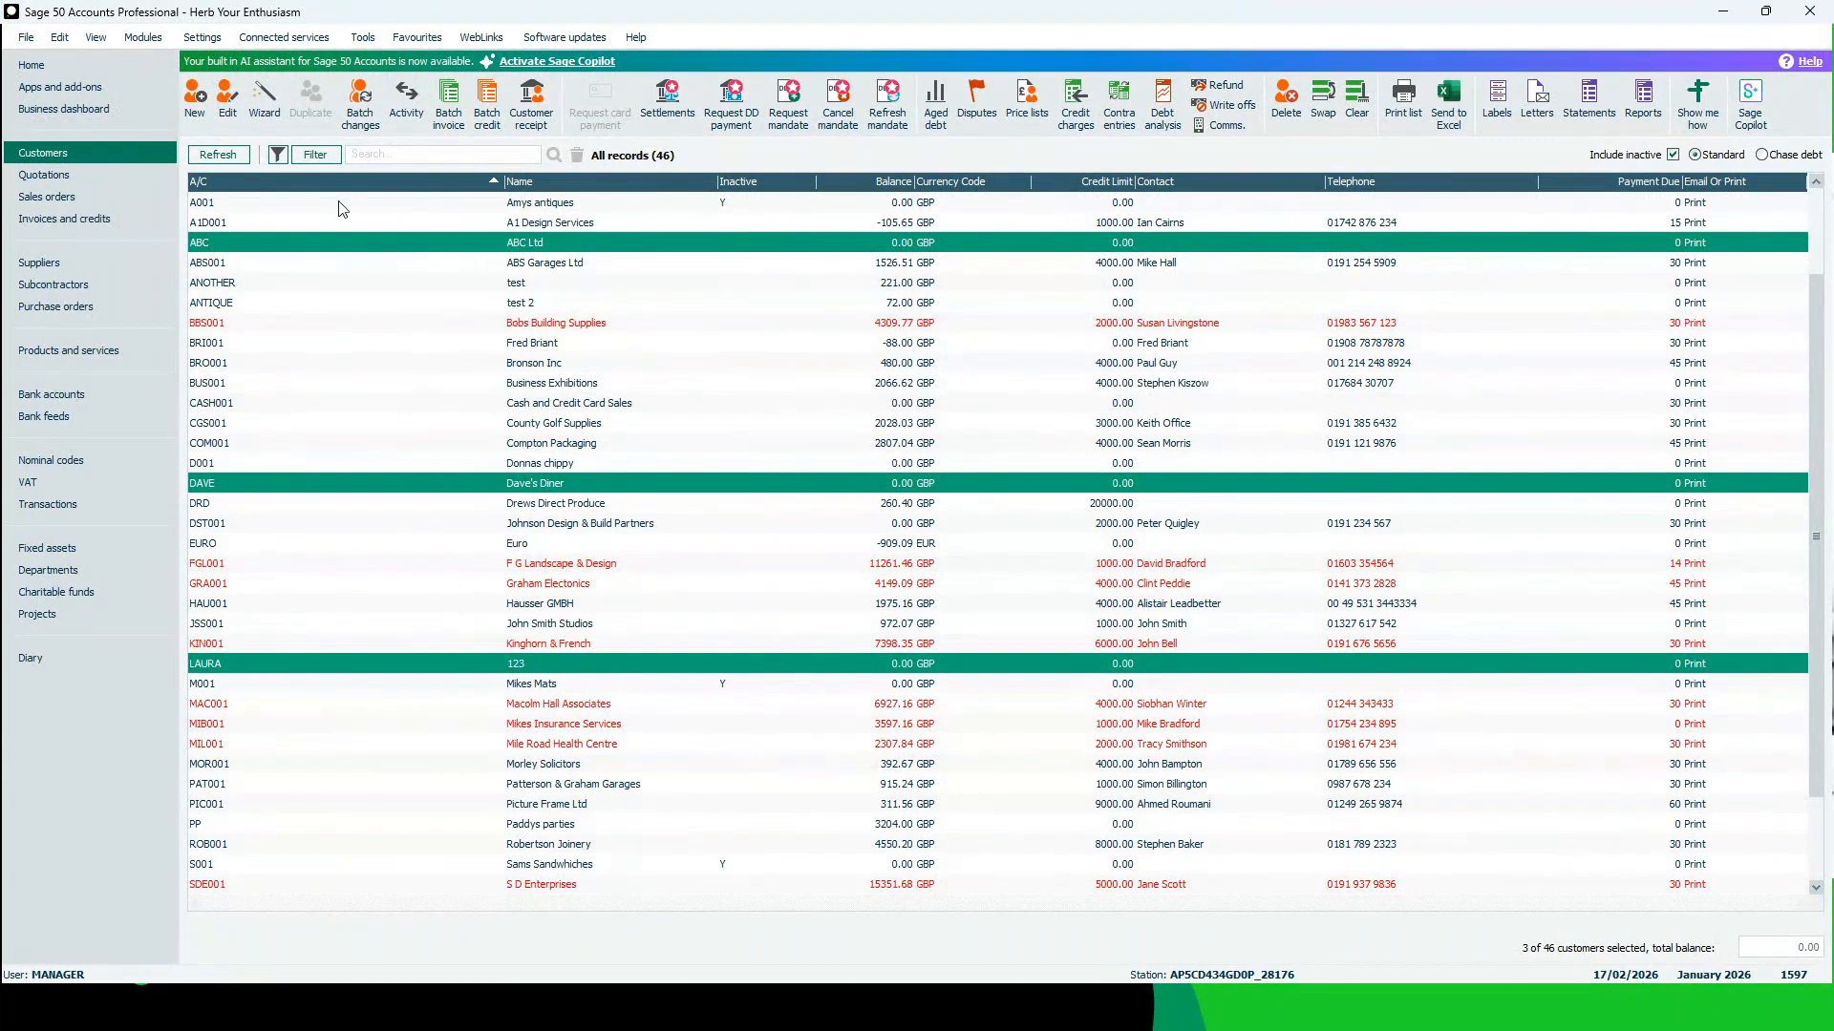
Reactivate Amys antiques by choosing it in a new batch customer invoice and accepting reactivation, and discard the invoice without saving
click(676, 204)
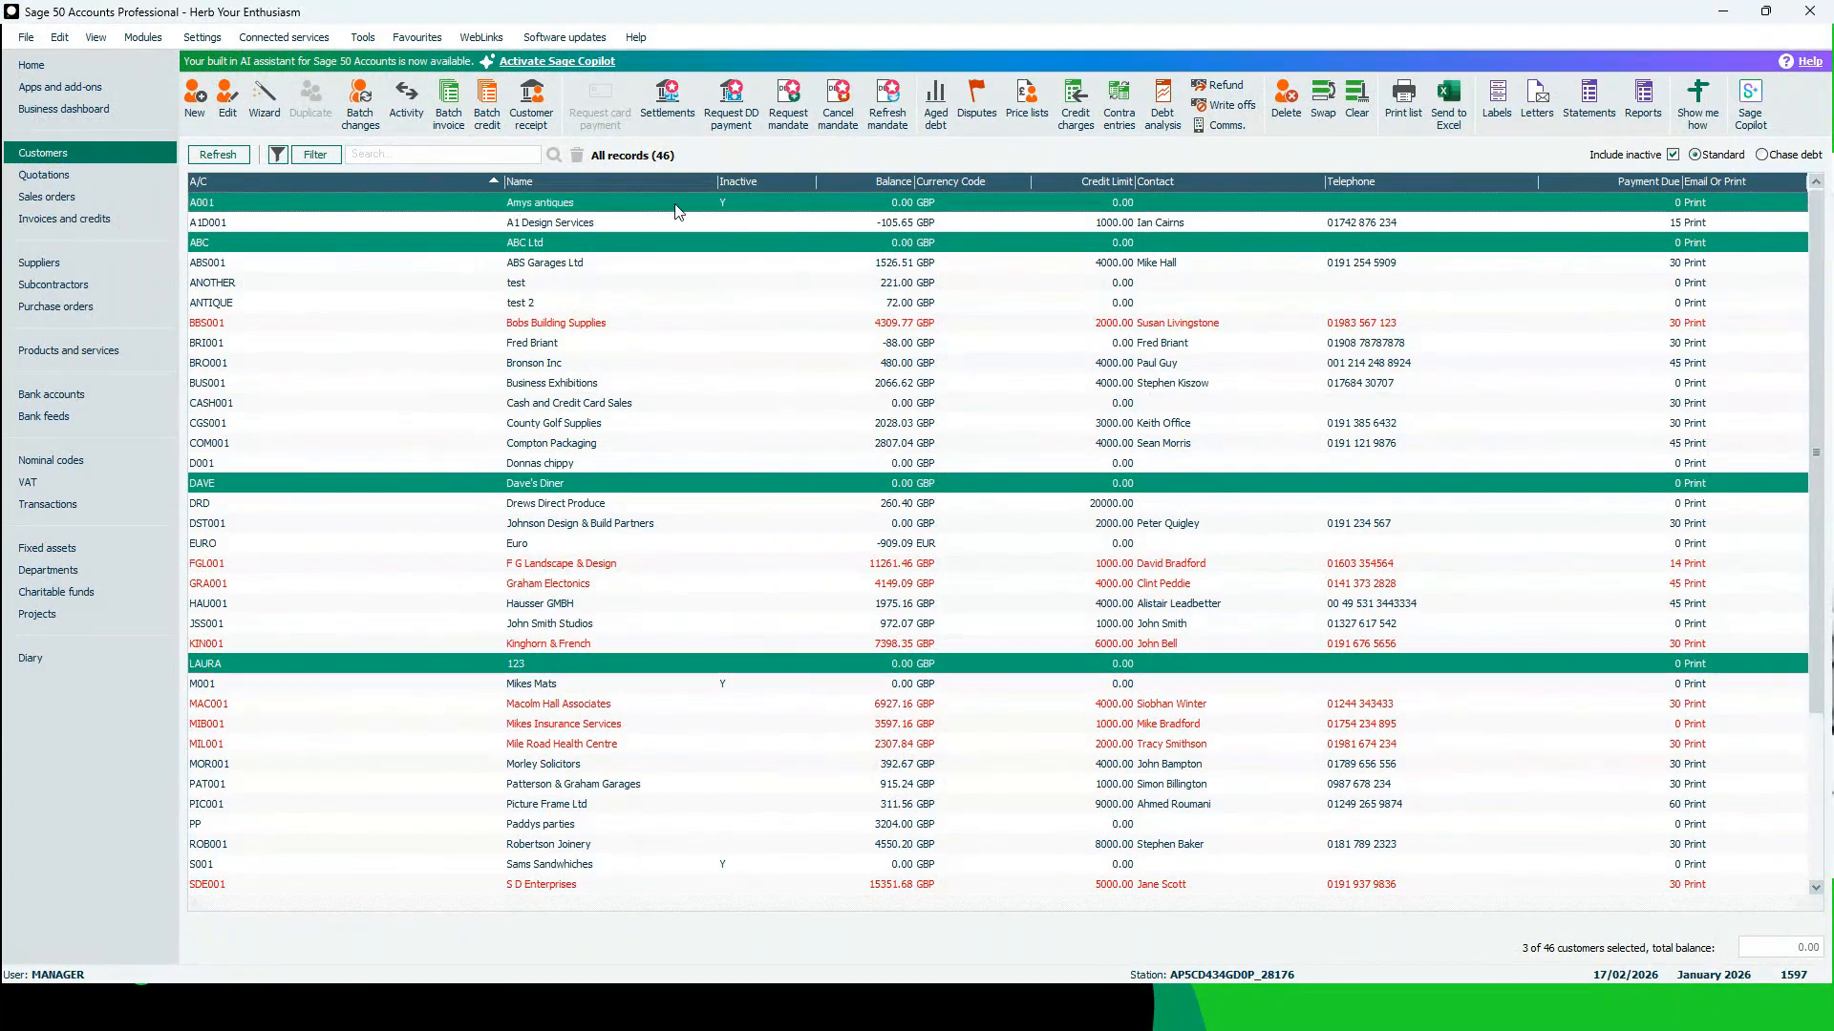
click(1358, 110)
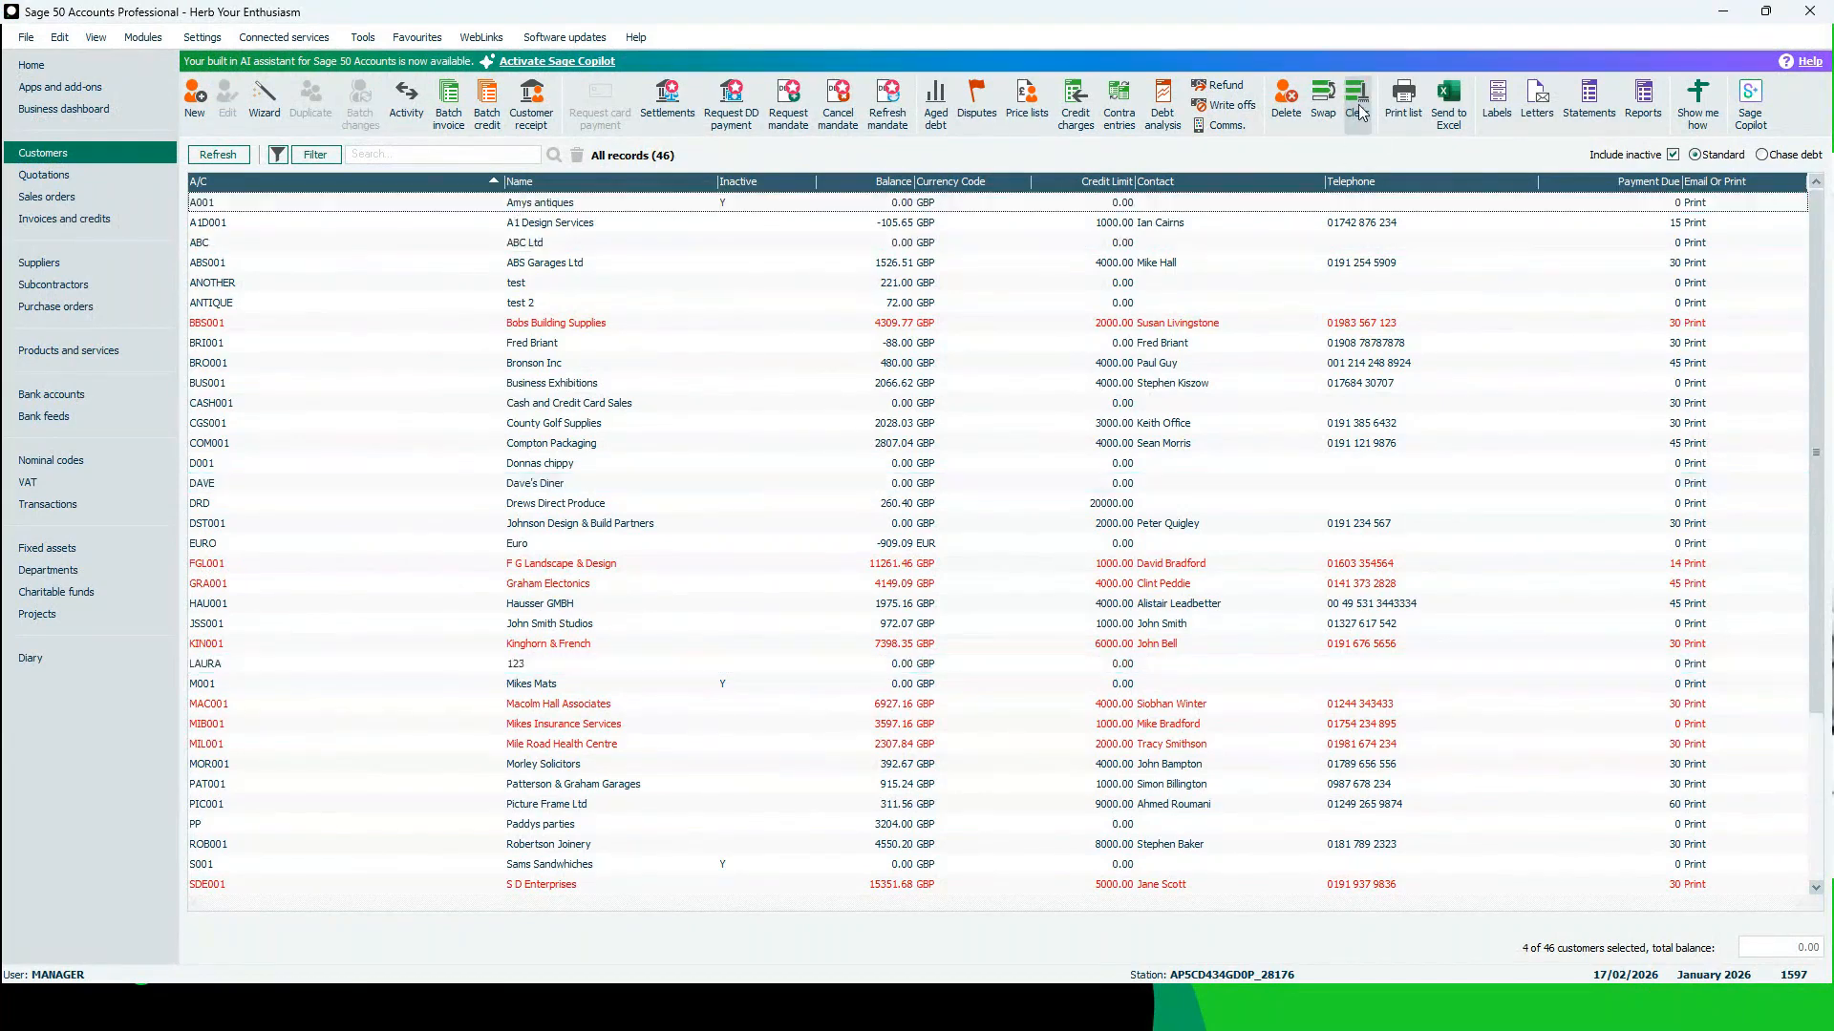
click(676, 204)
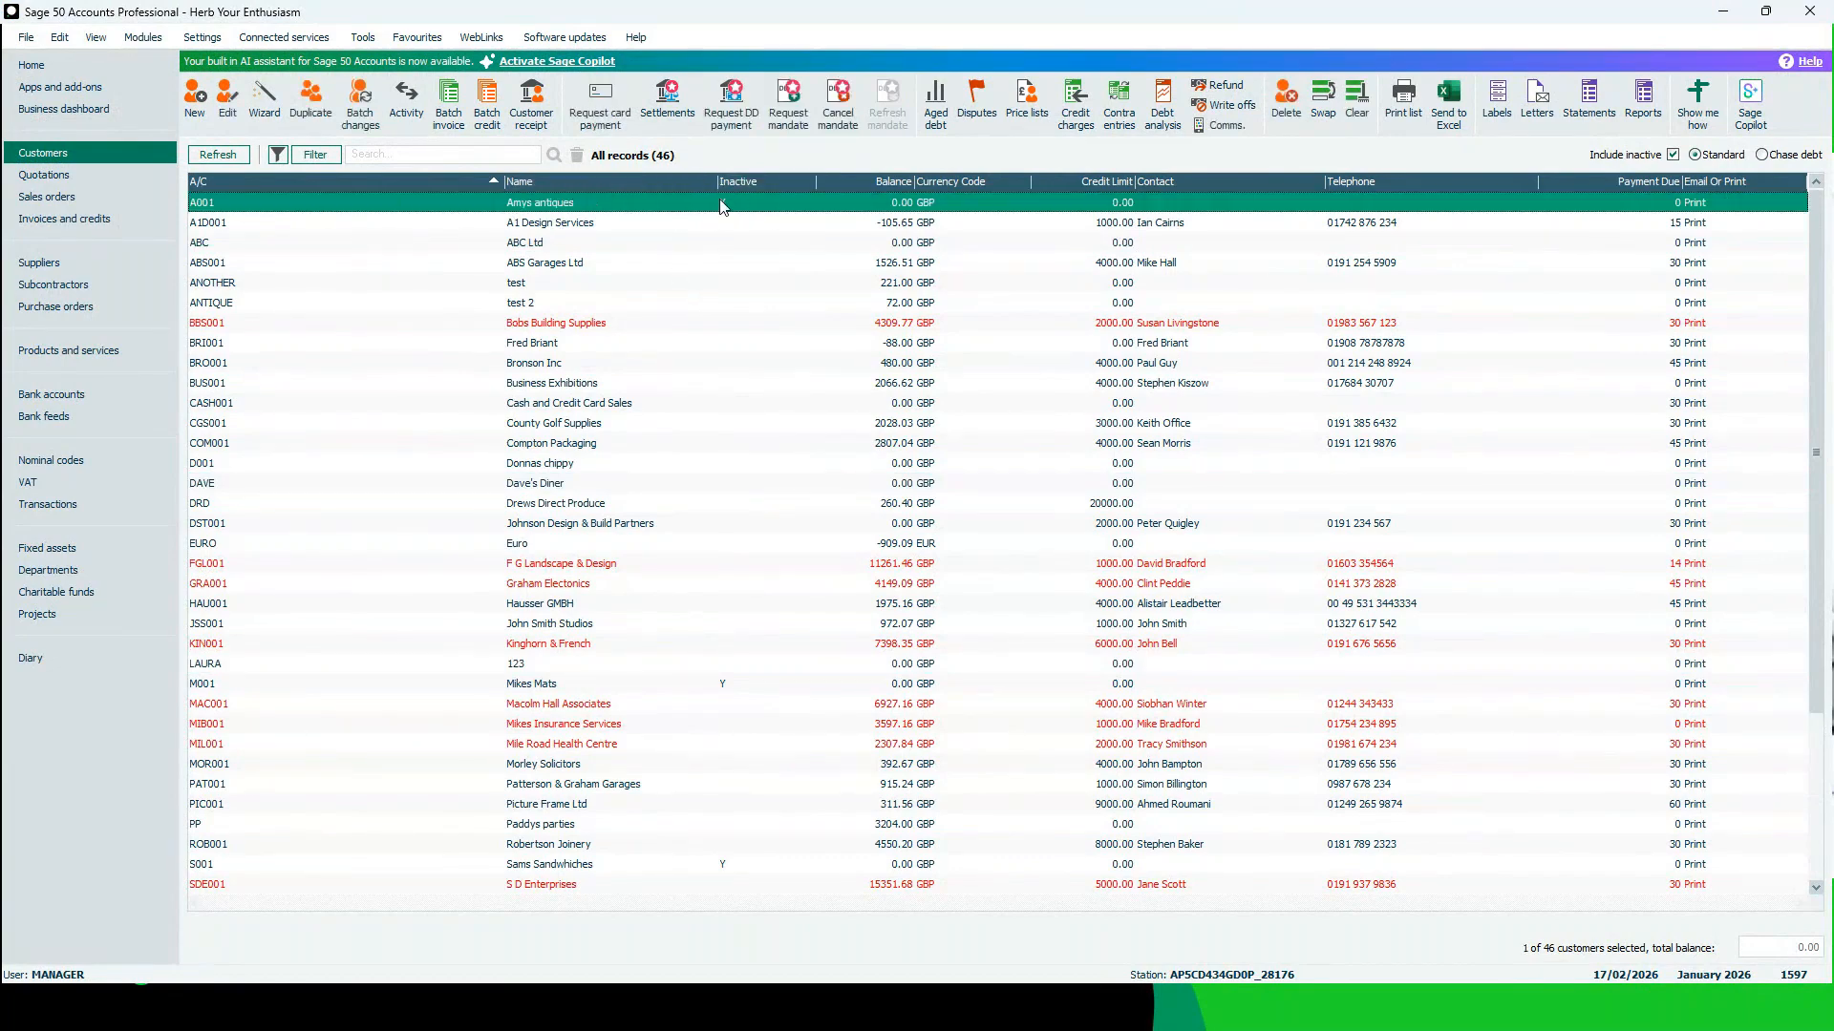
click(445, 124)
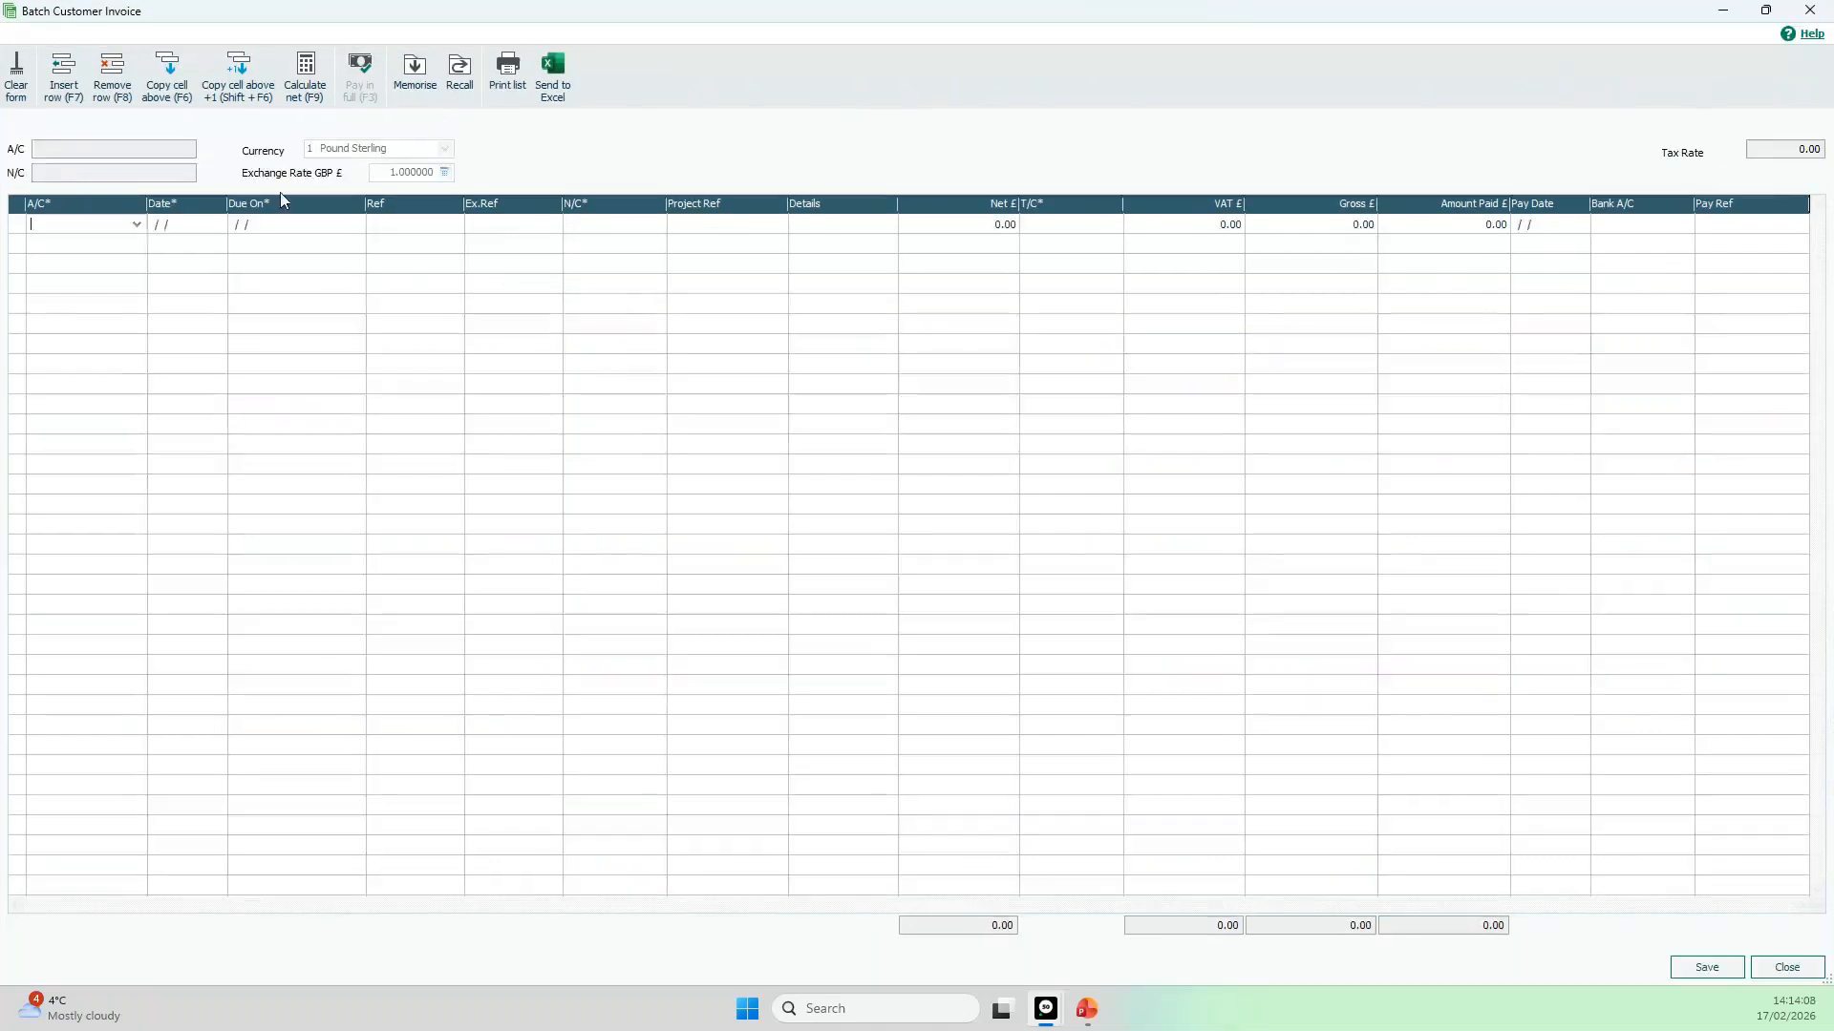
click(136, 225)
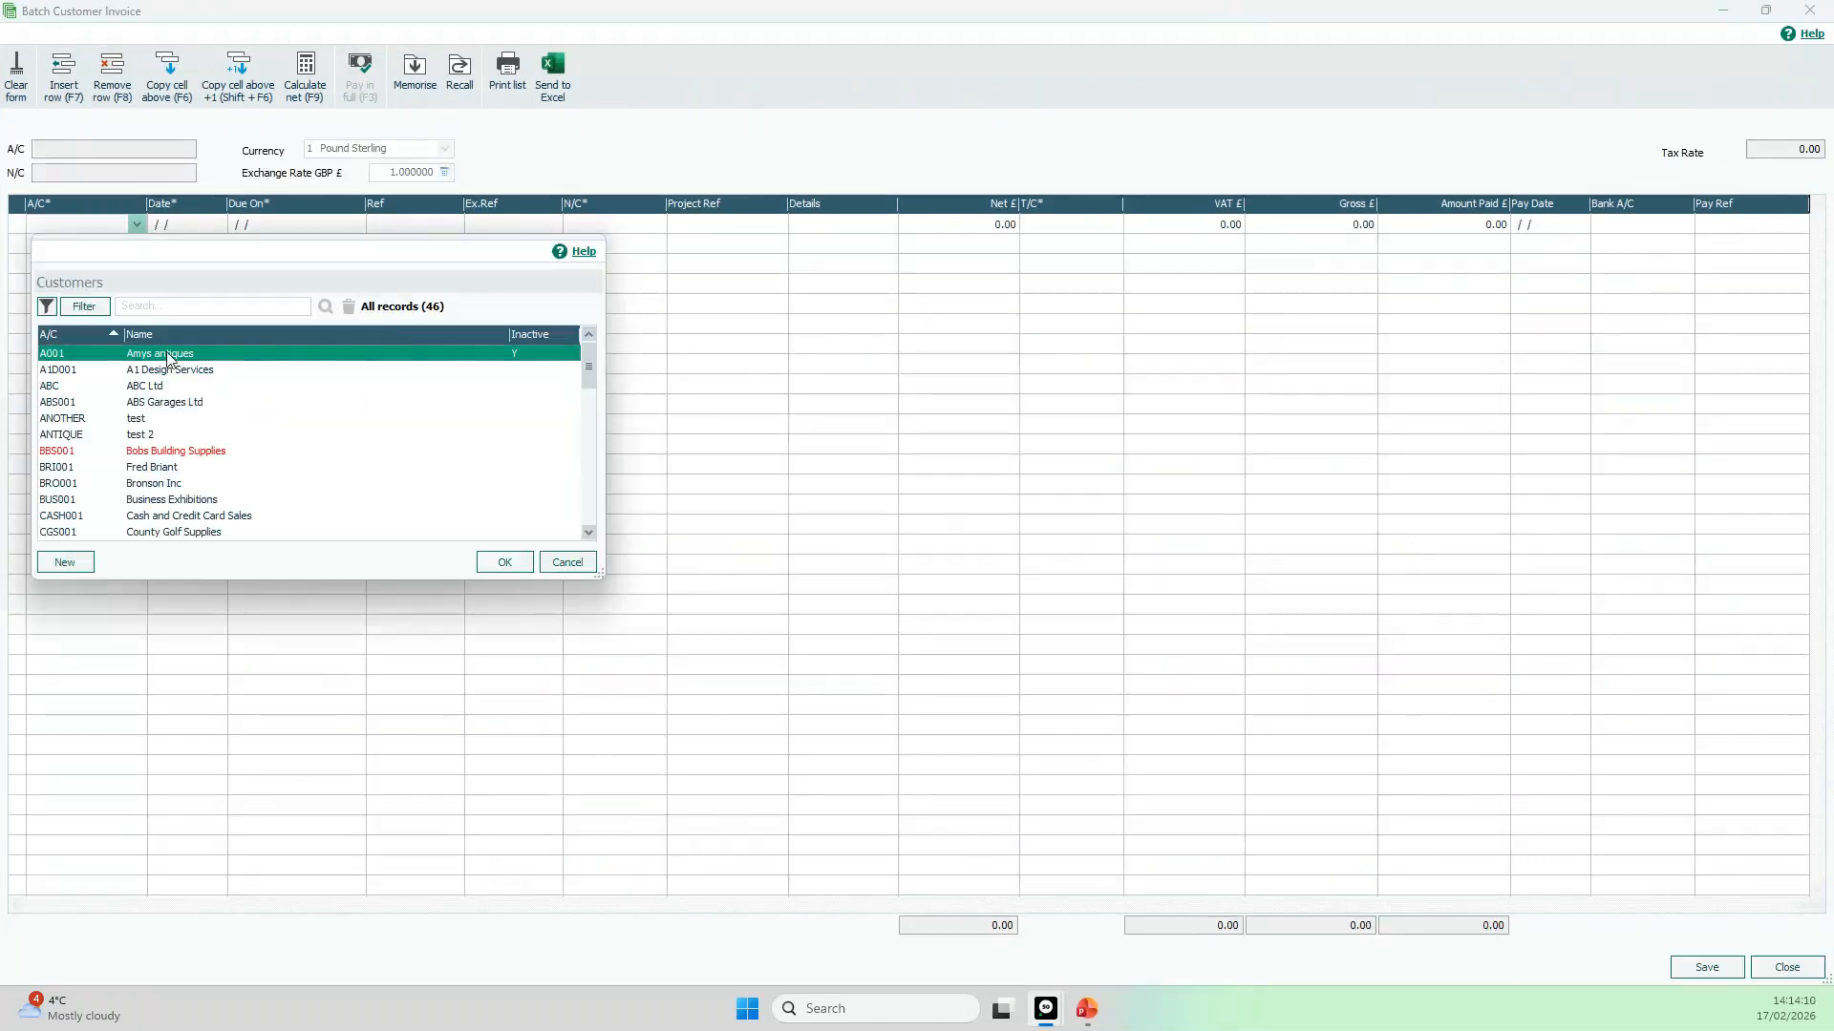
click(509, 563)
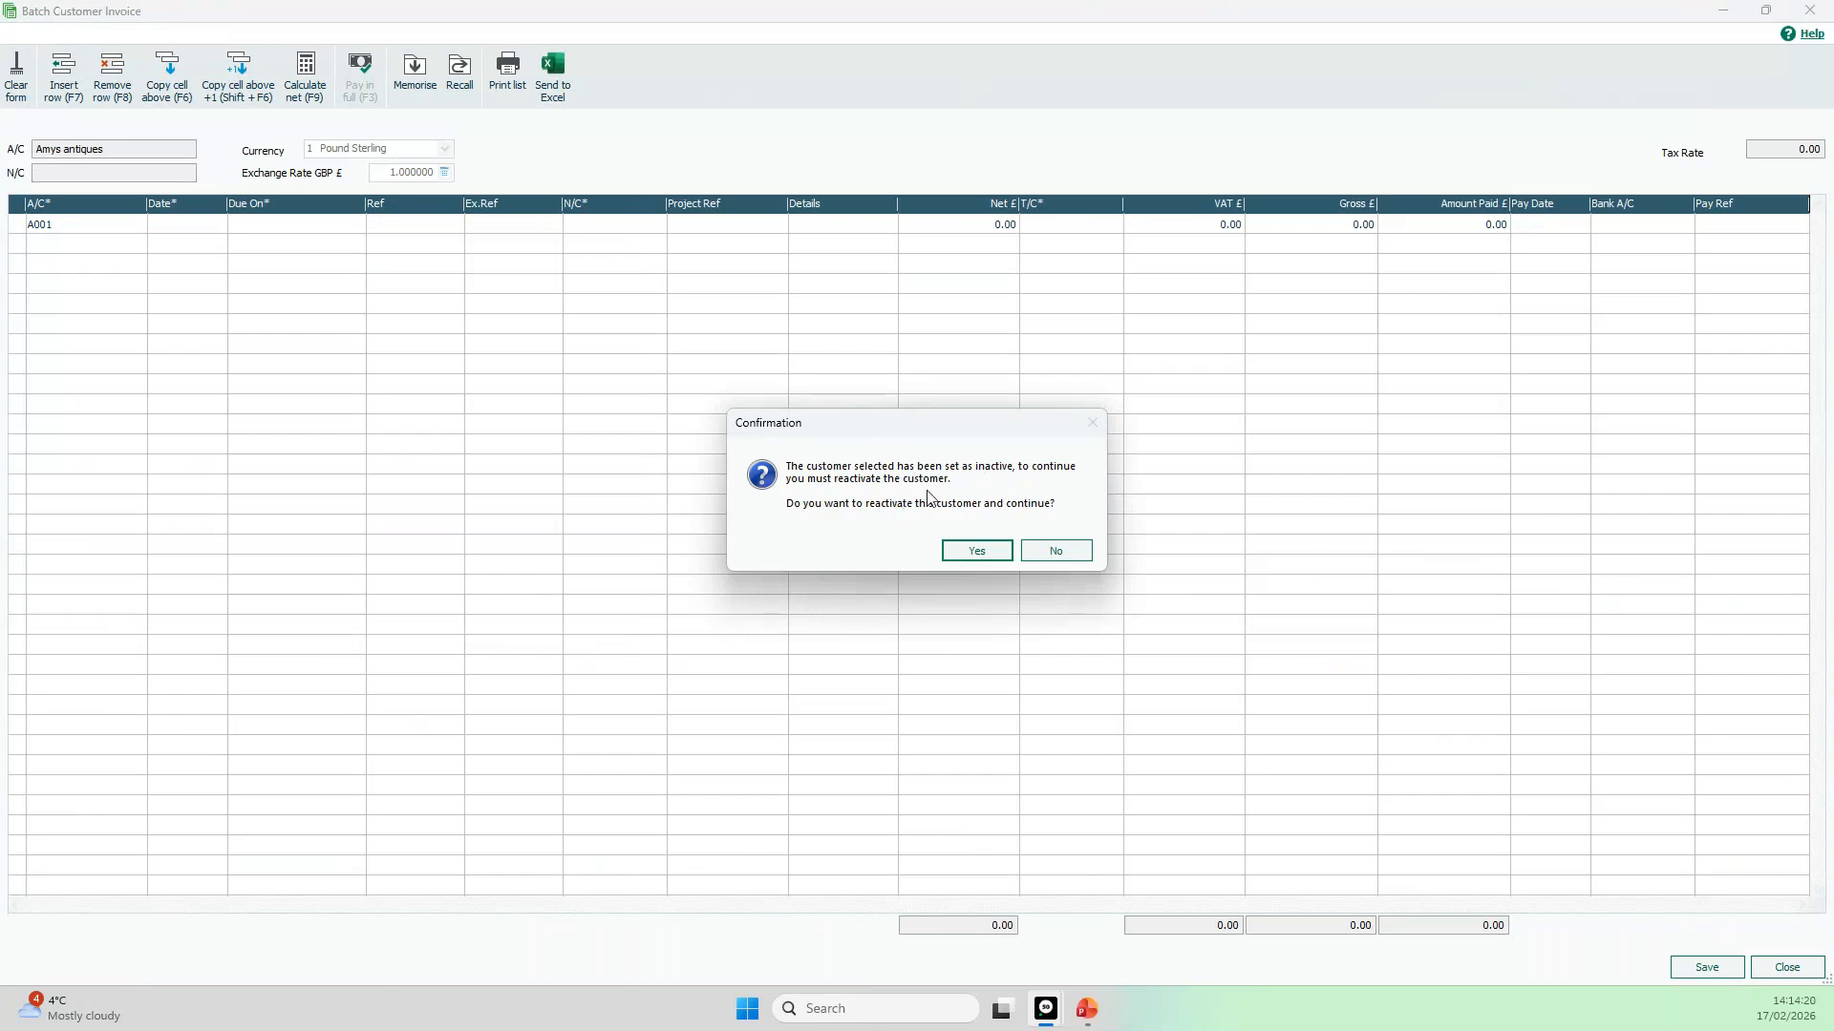
click(983, 554)
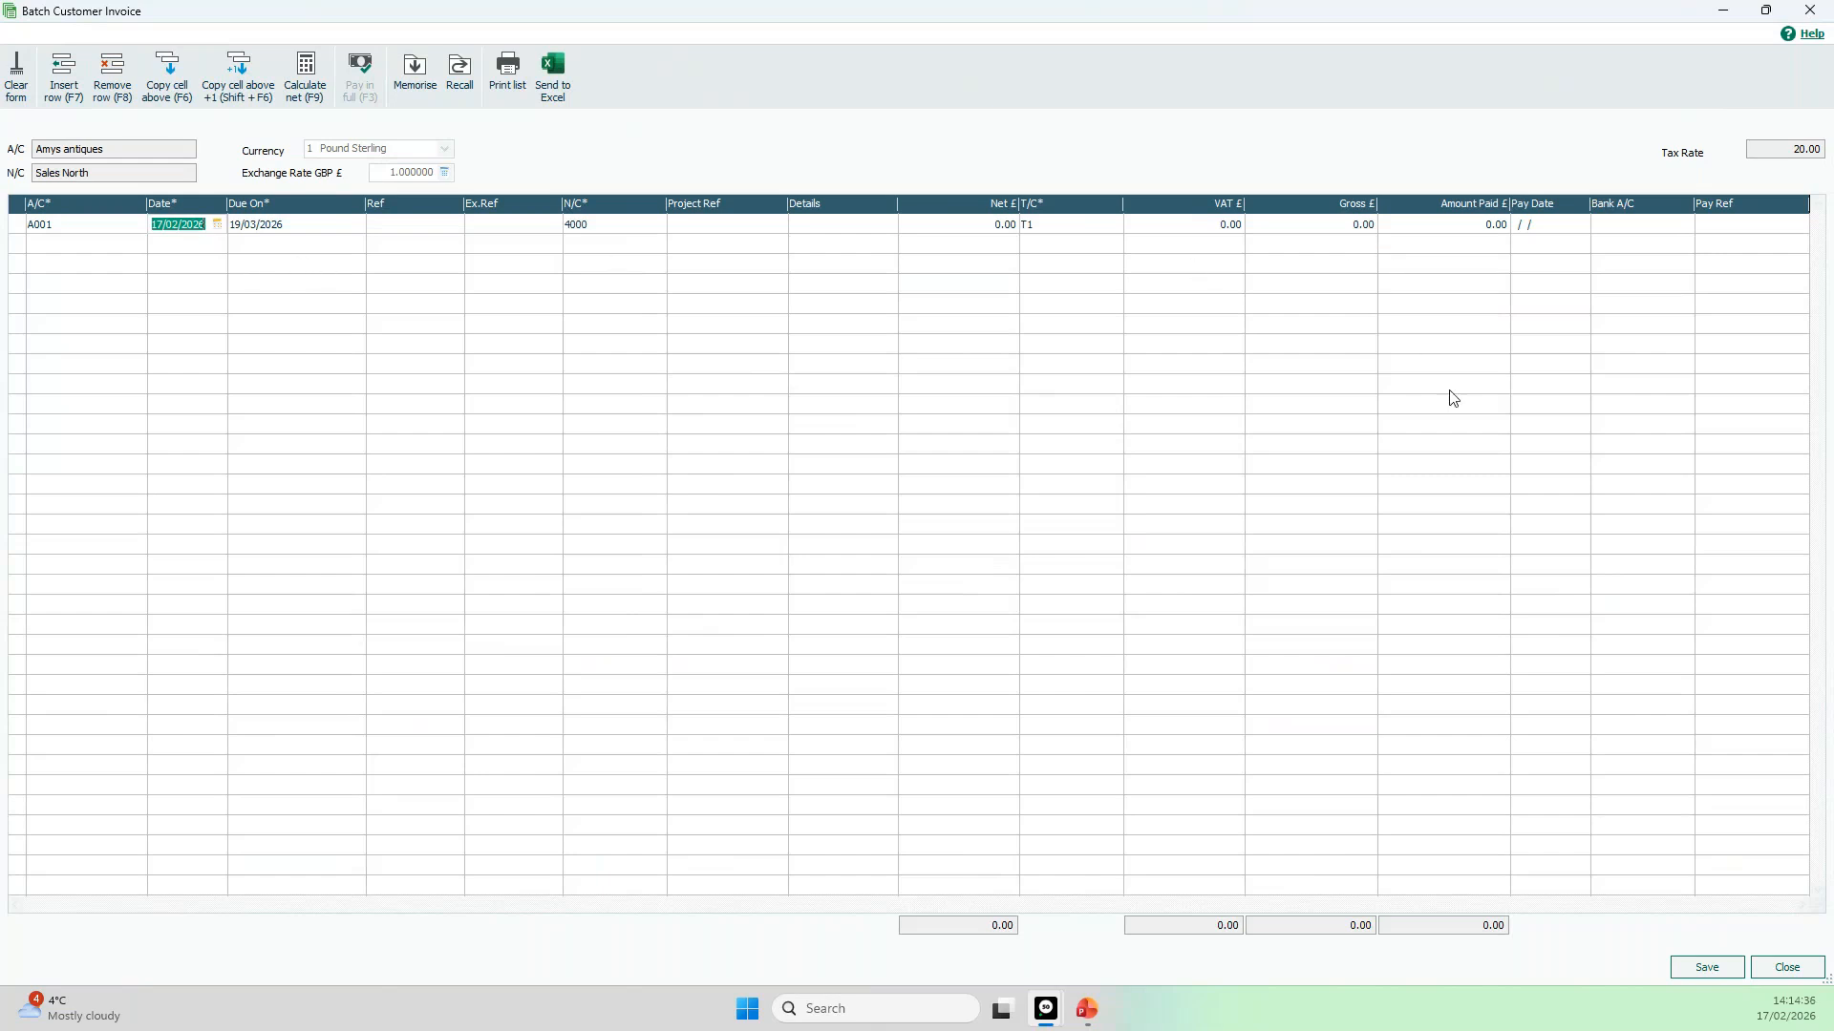
click(1787, 967)
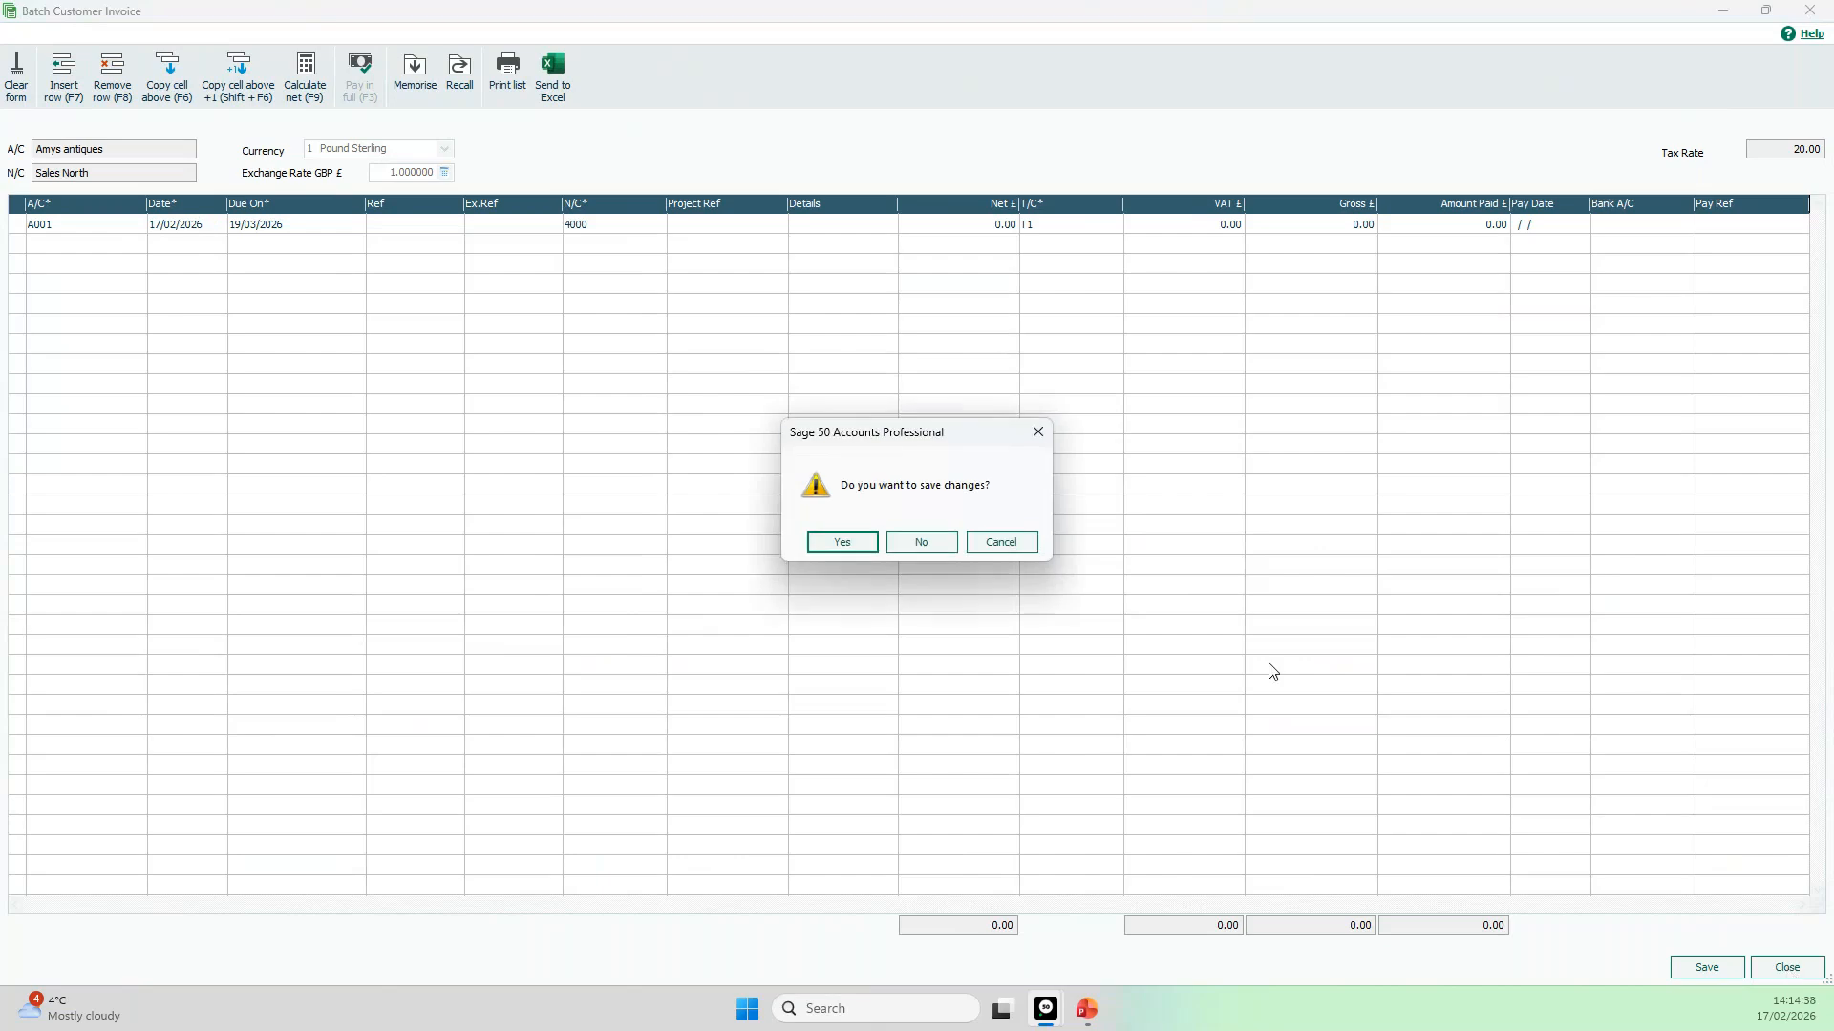
click(954, 547)
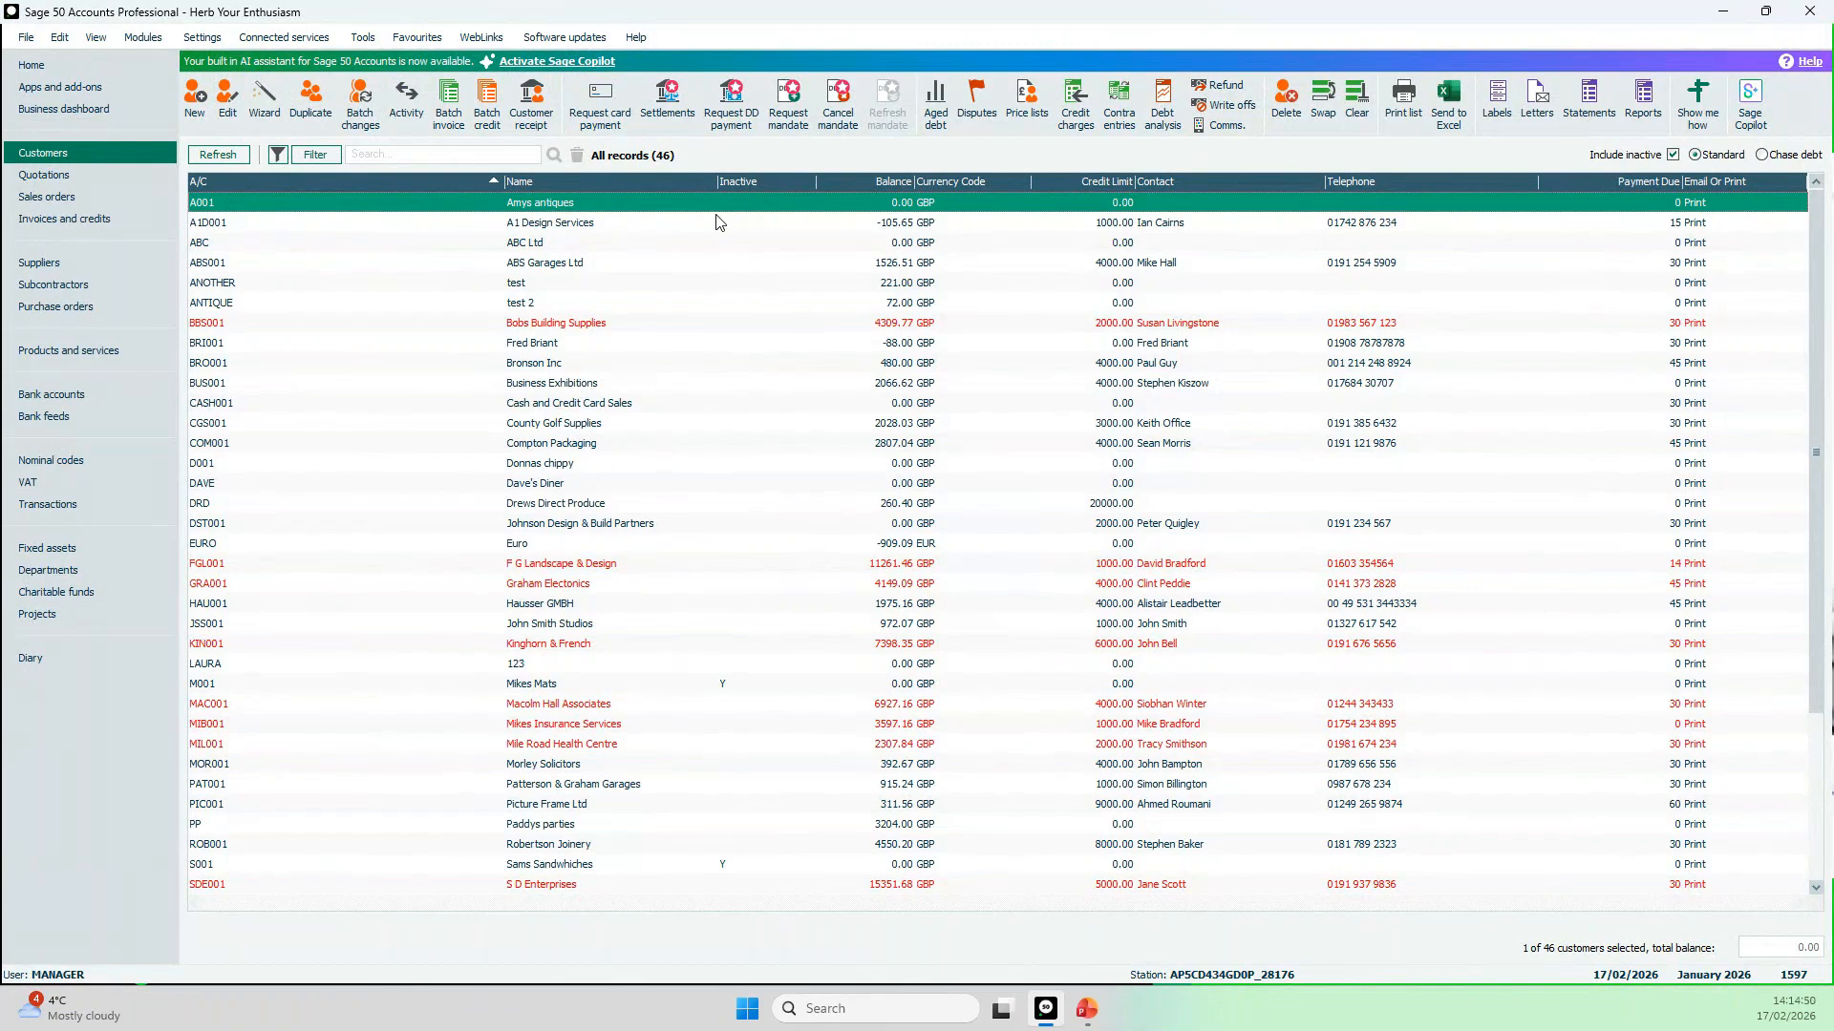
Set the supplier EU Supplier as inactive in its supplier record, save it and close the record
click(99, 266)
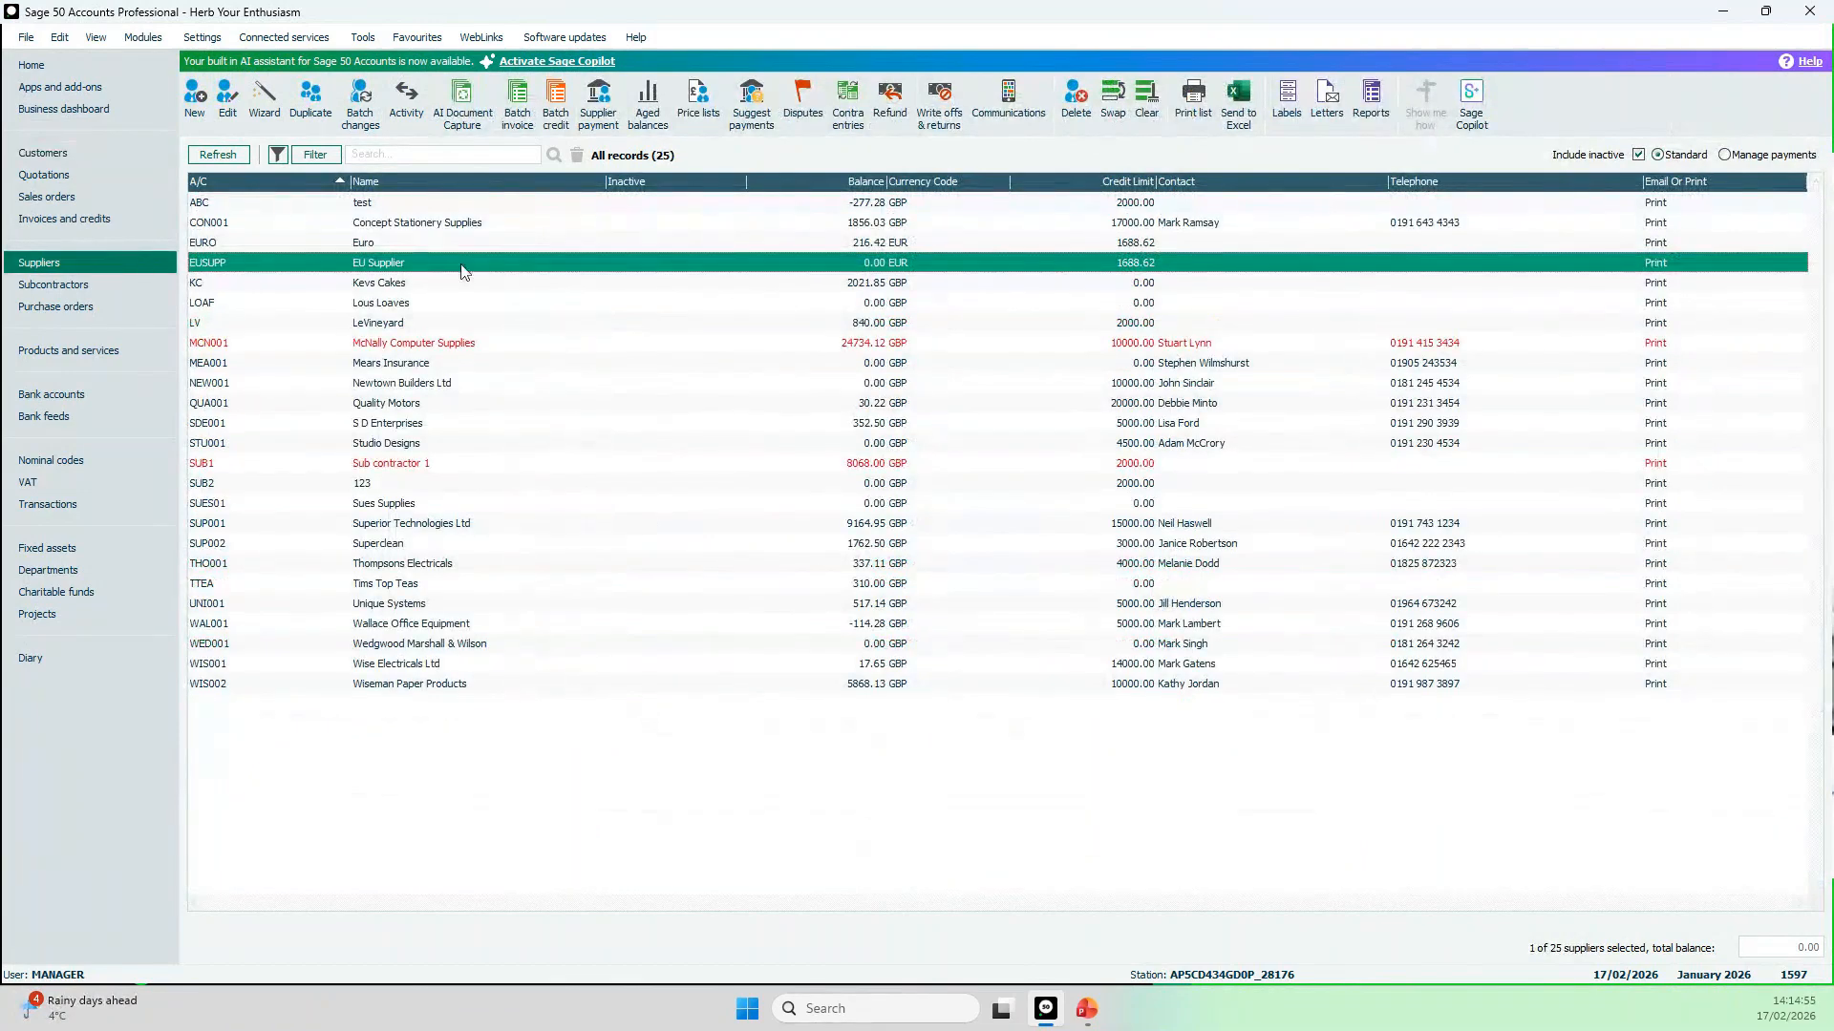
double_click(576, 272)
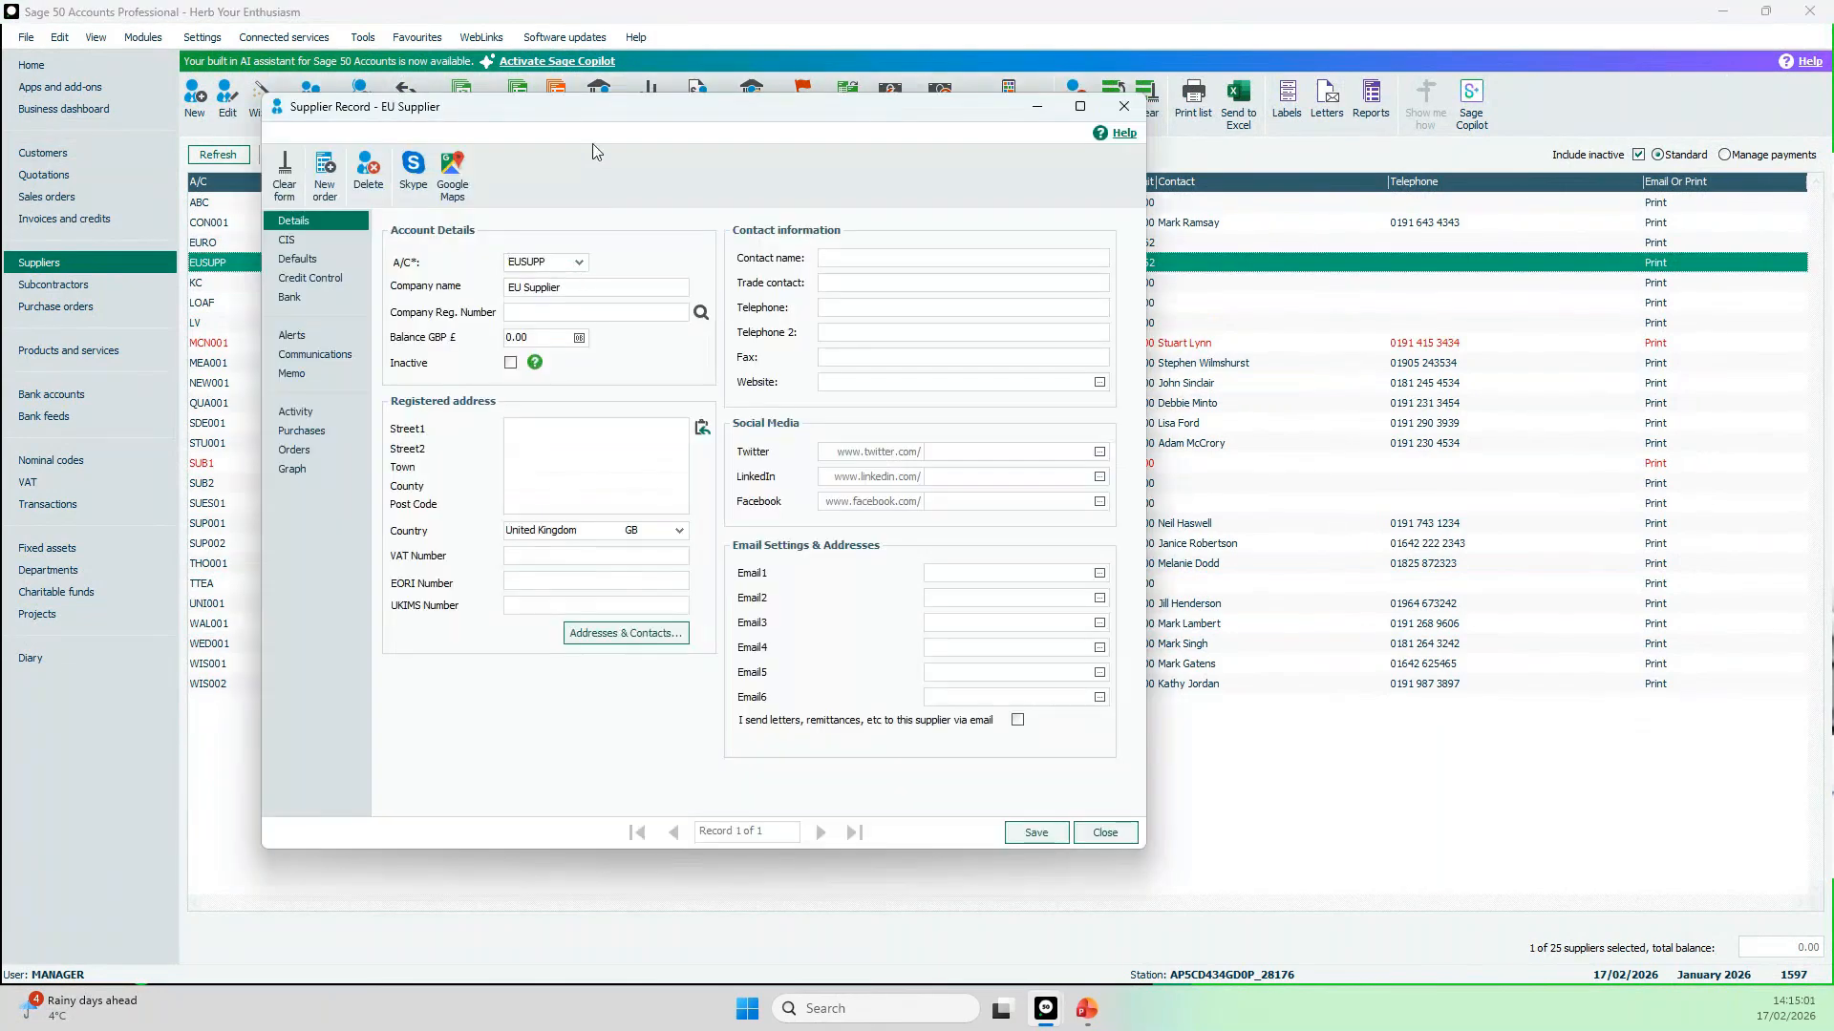
double_click(610, 116)
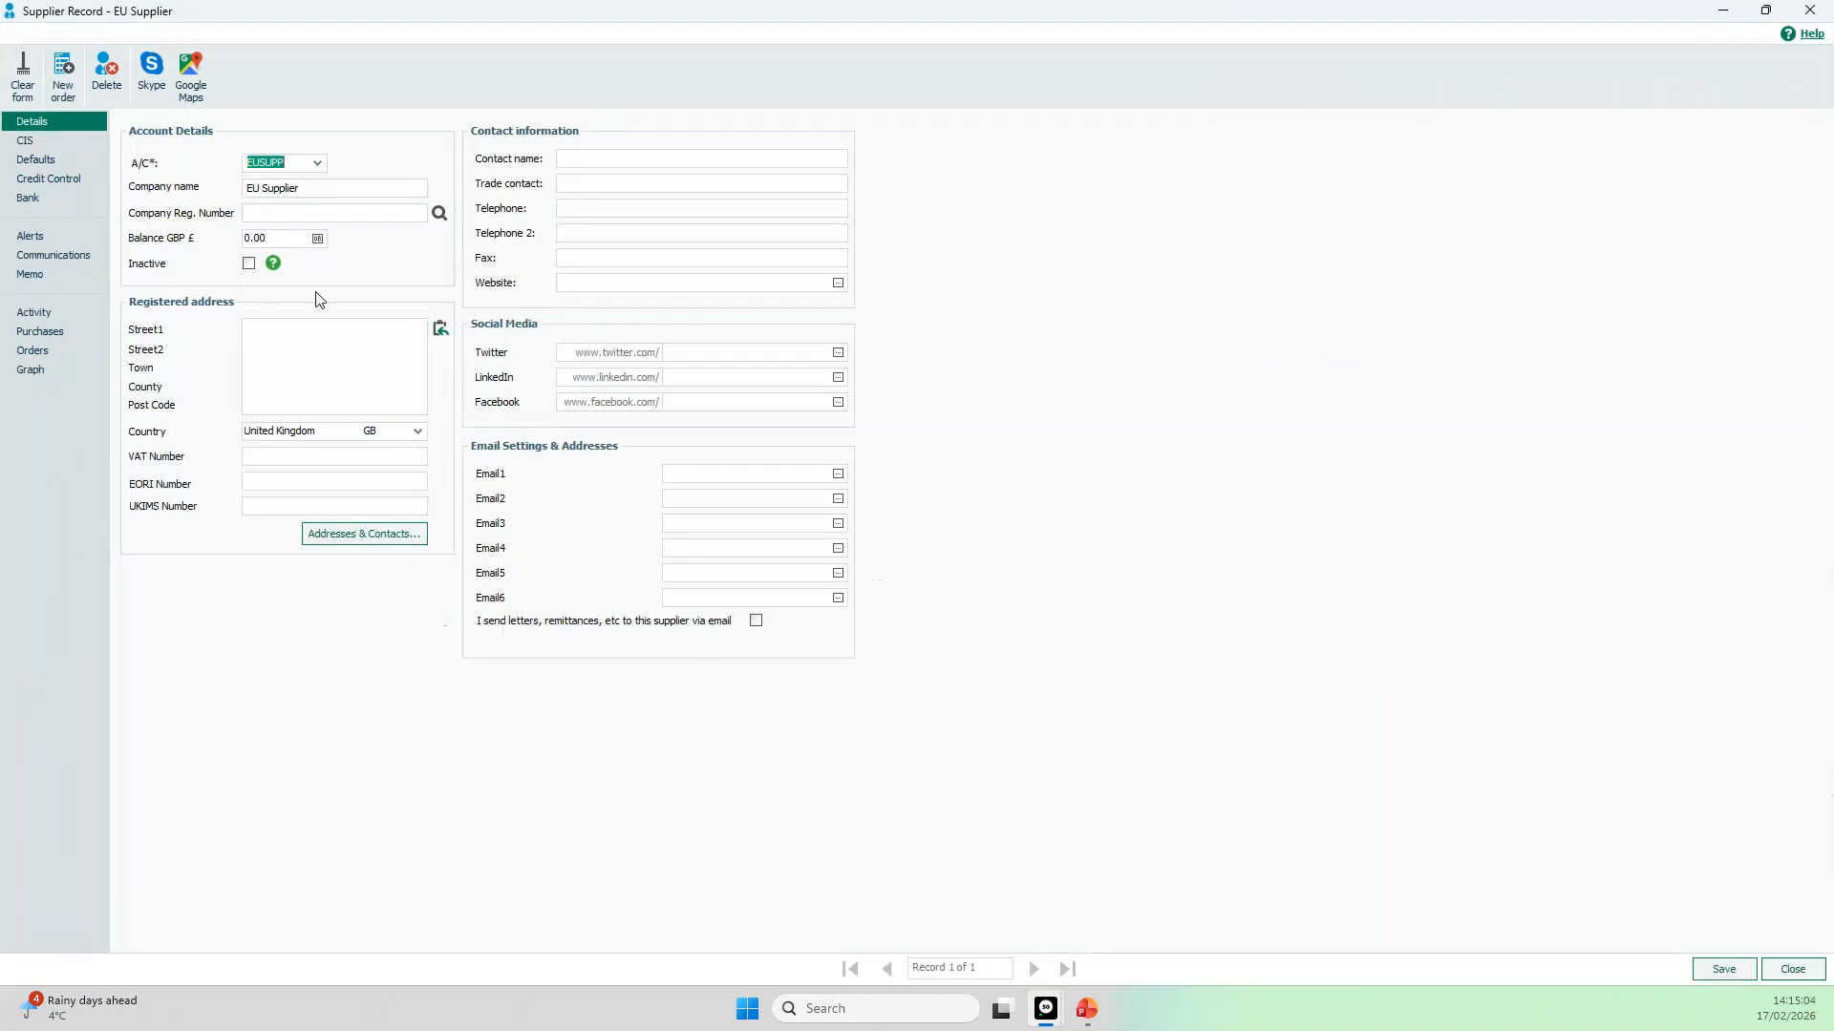
click(248, 263)
click(1716, 966)
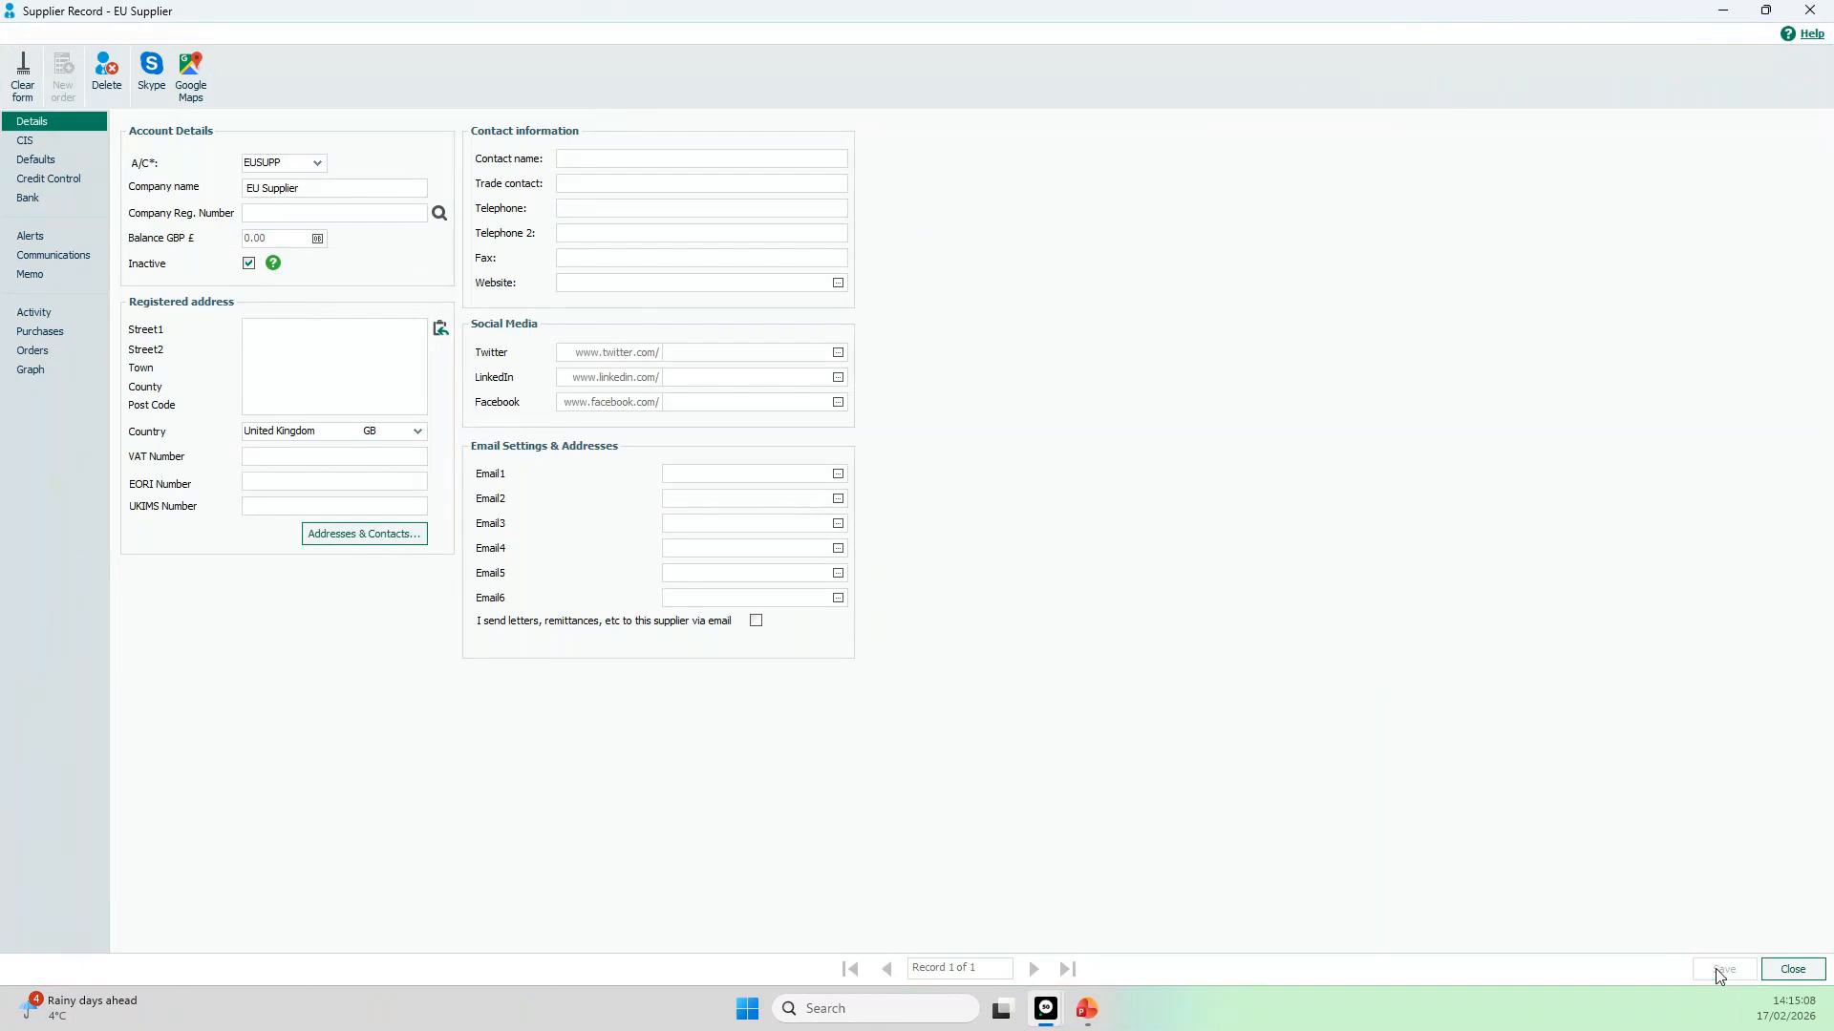
click(1792, 969)
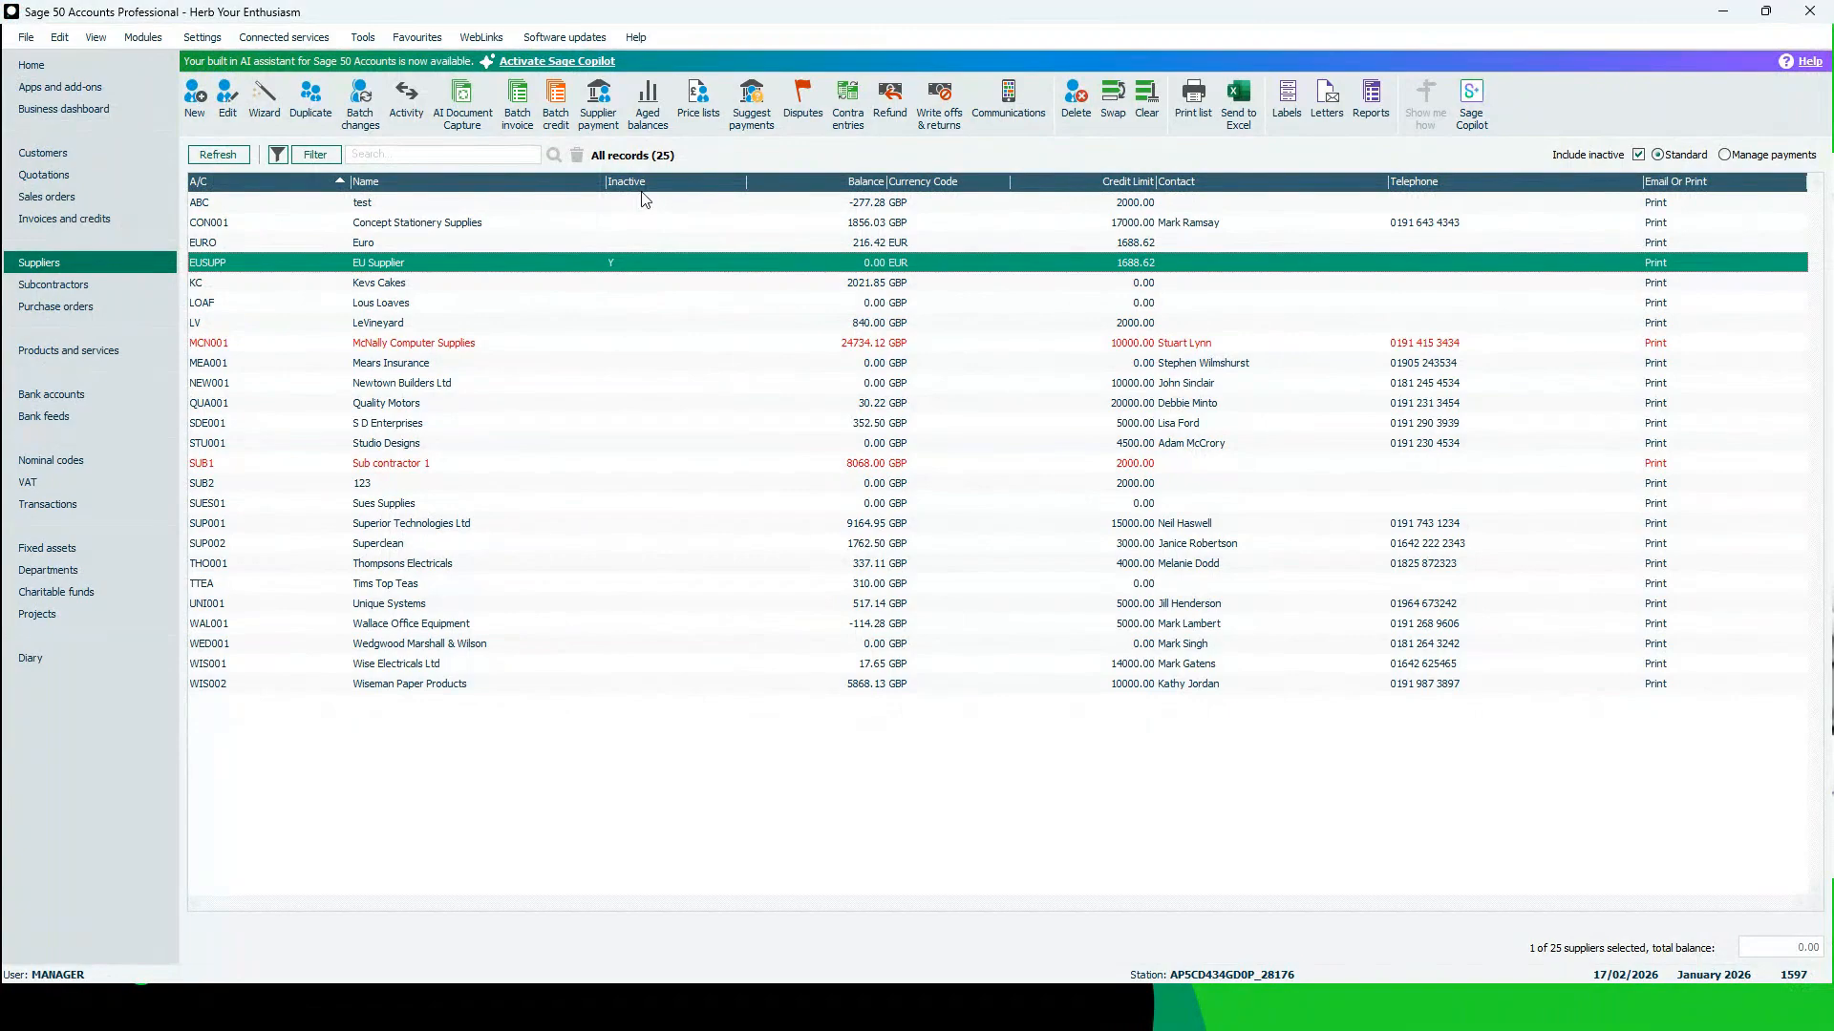
Compare the supplier list with inactive accounts excluded and included, leaving them included
click(1638, 155)
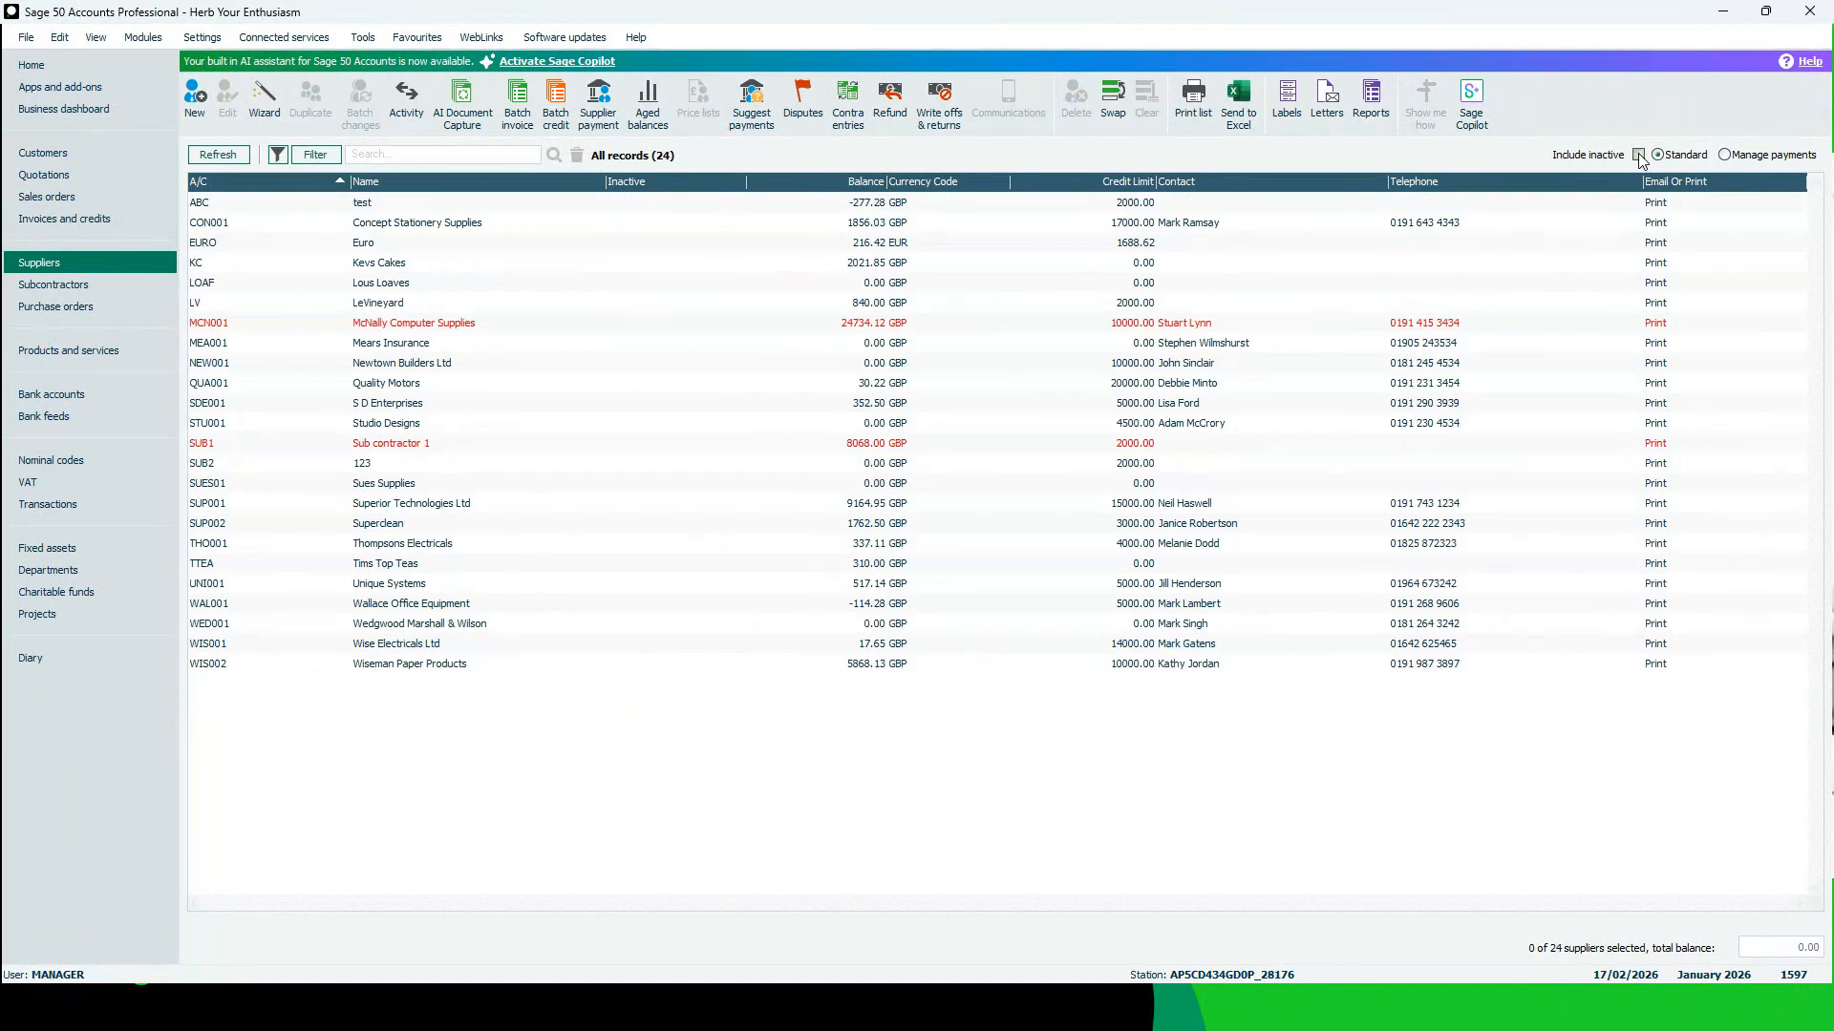
click(1638, 155)
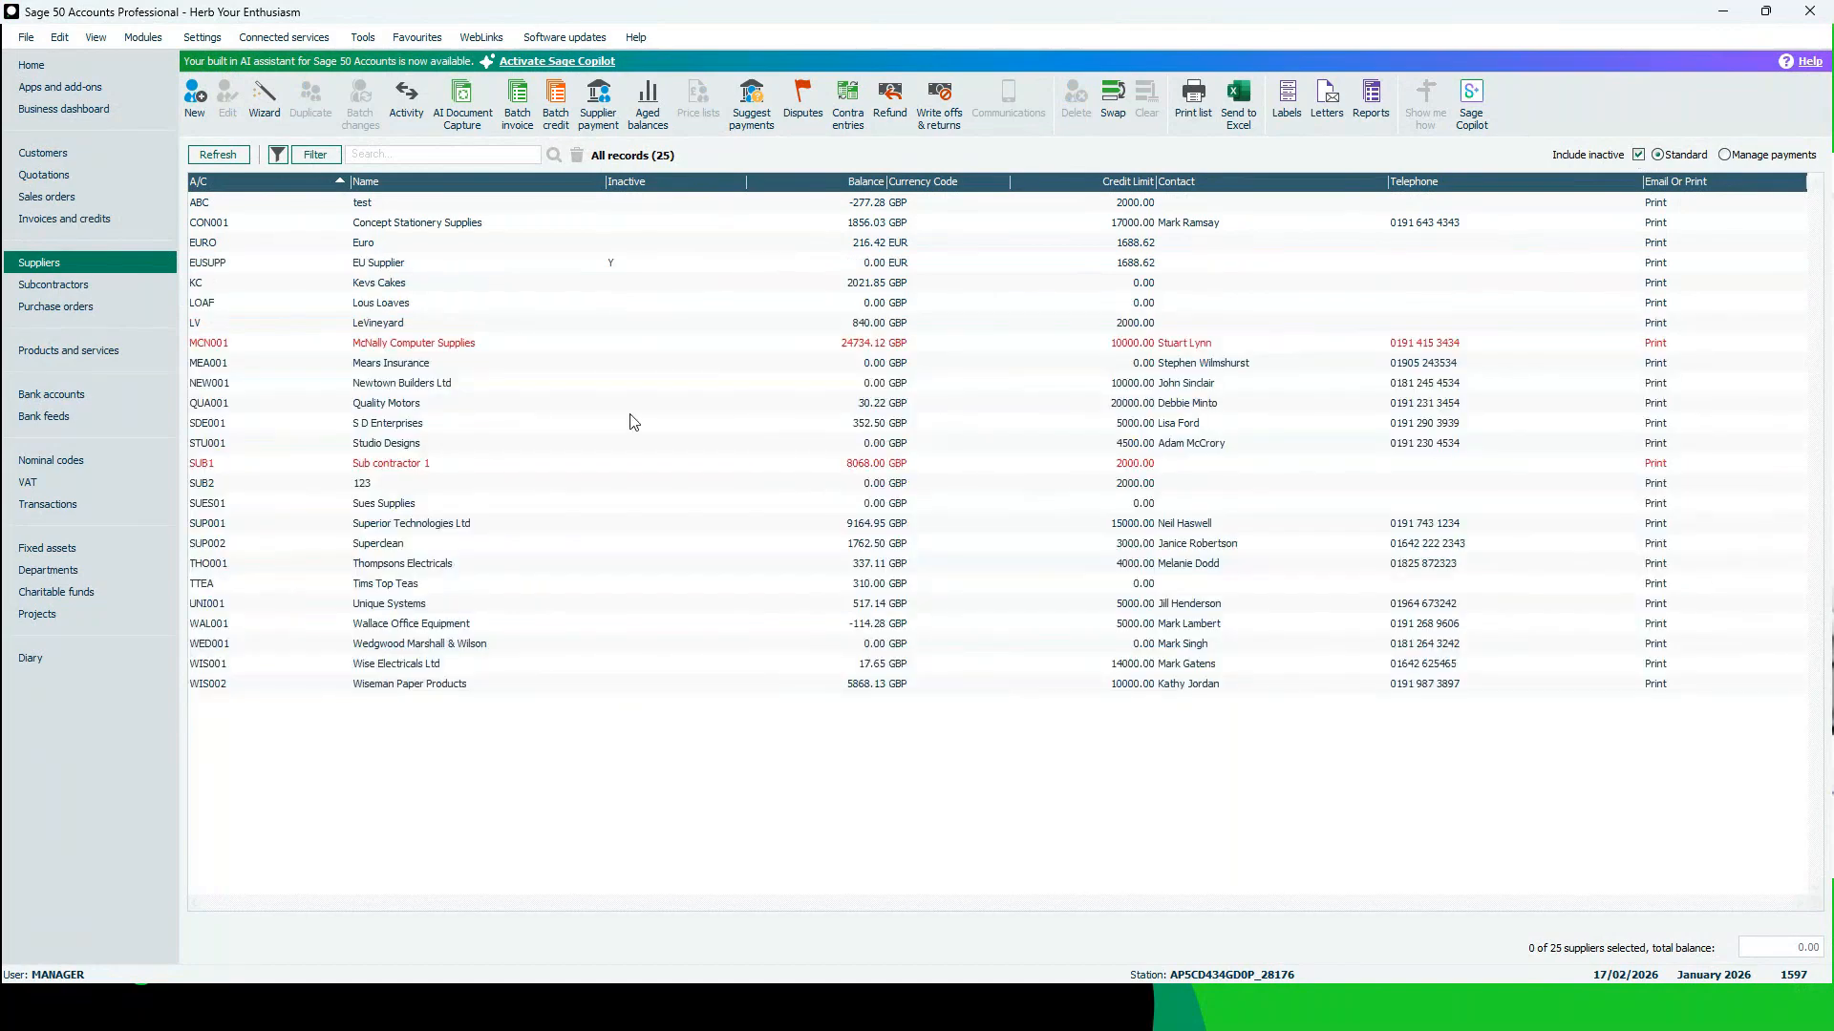
click(633, 303)
click(633, 423)
click(636, 544)
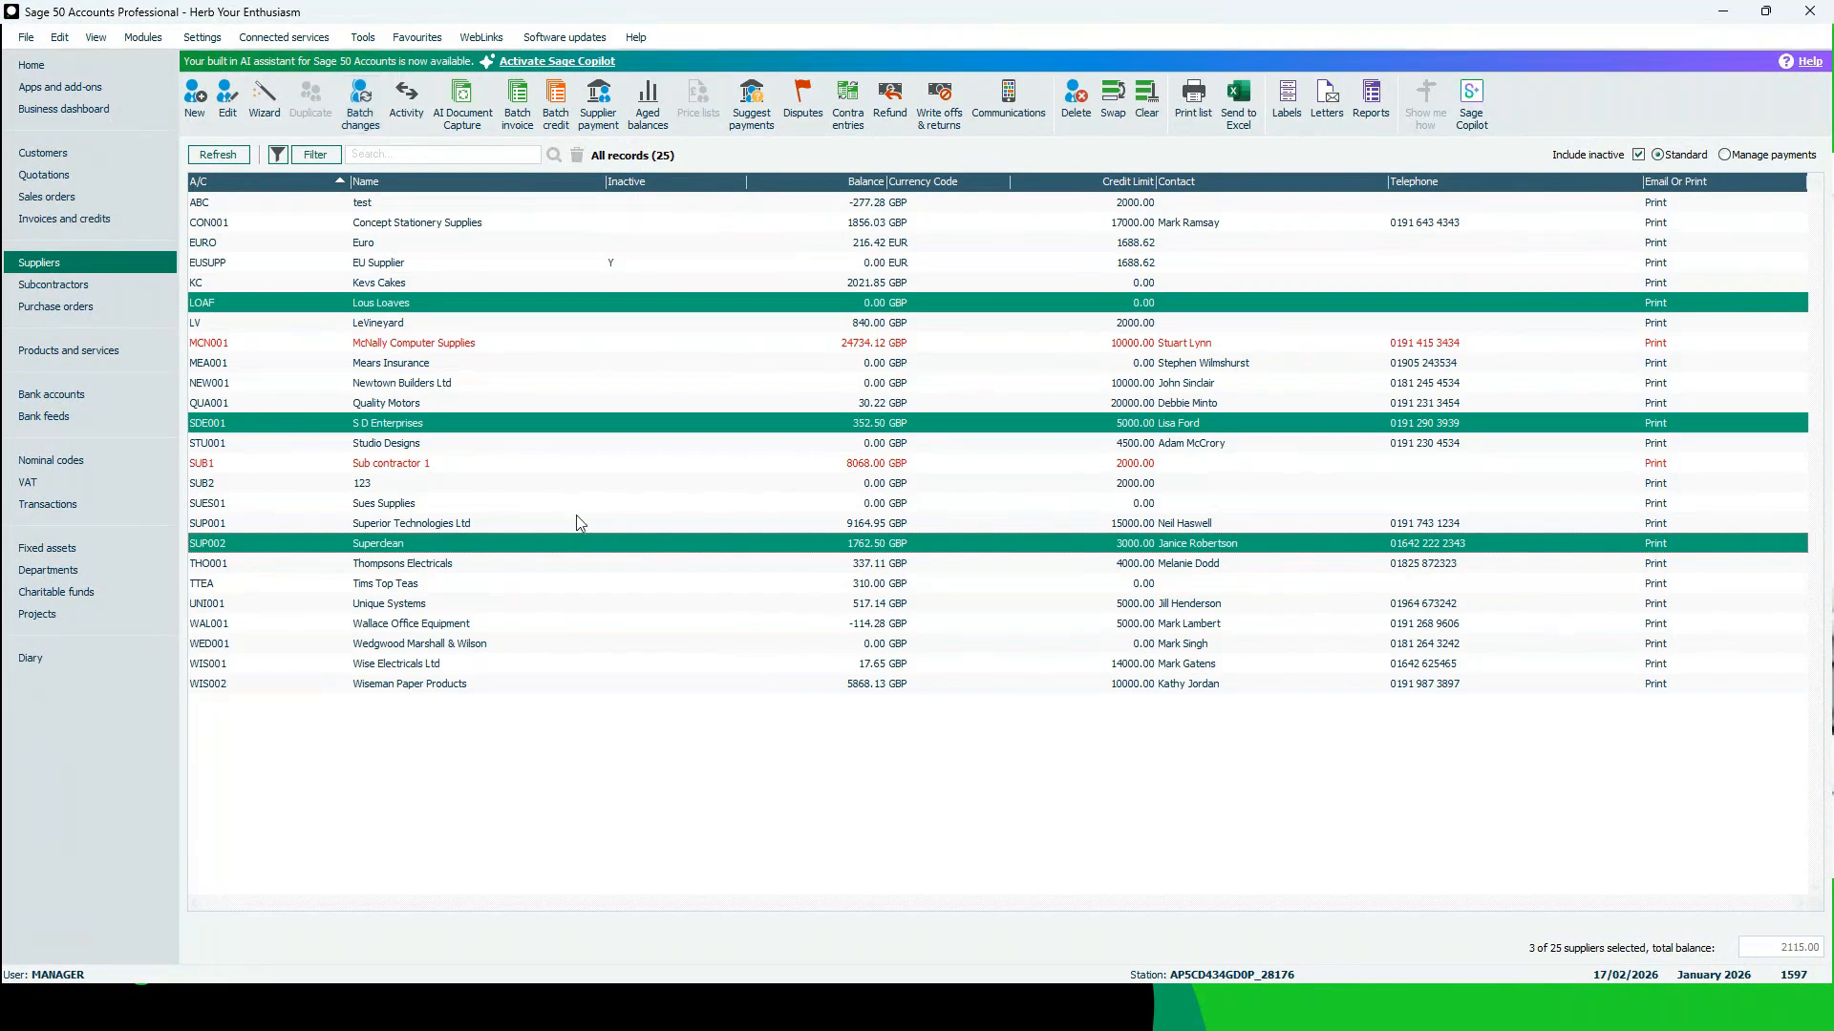
click(627, 263)
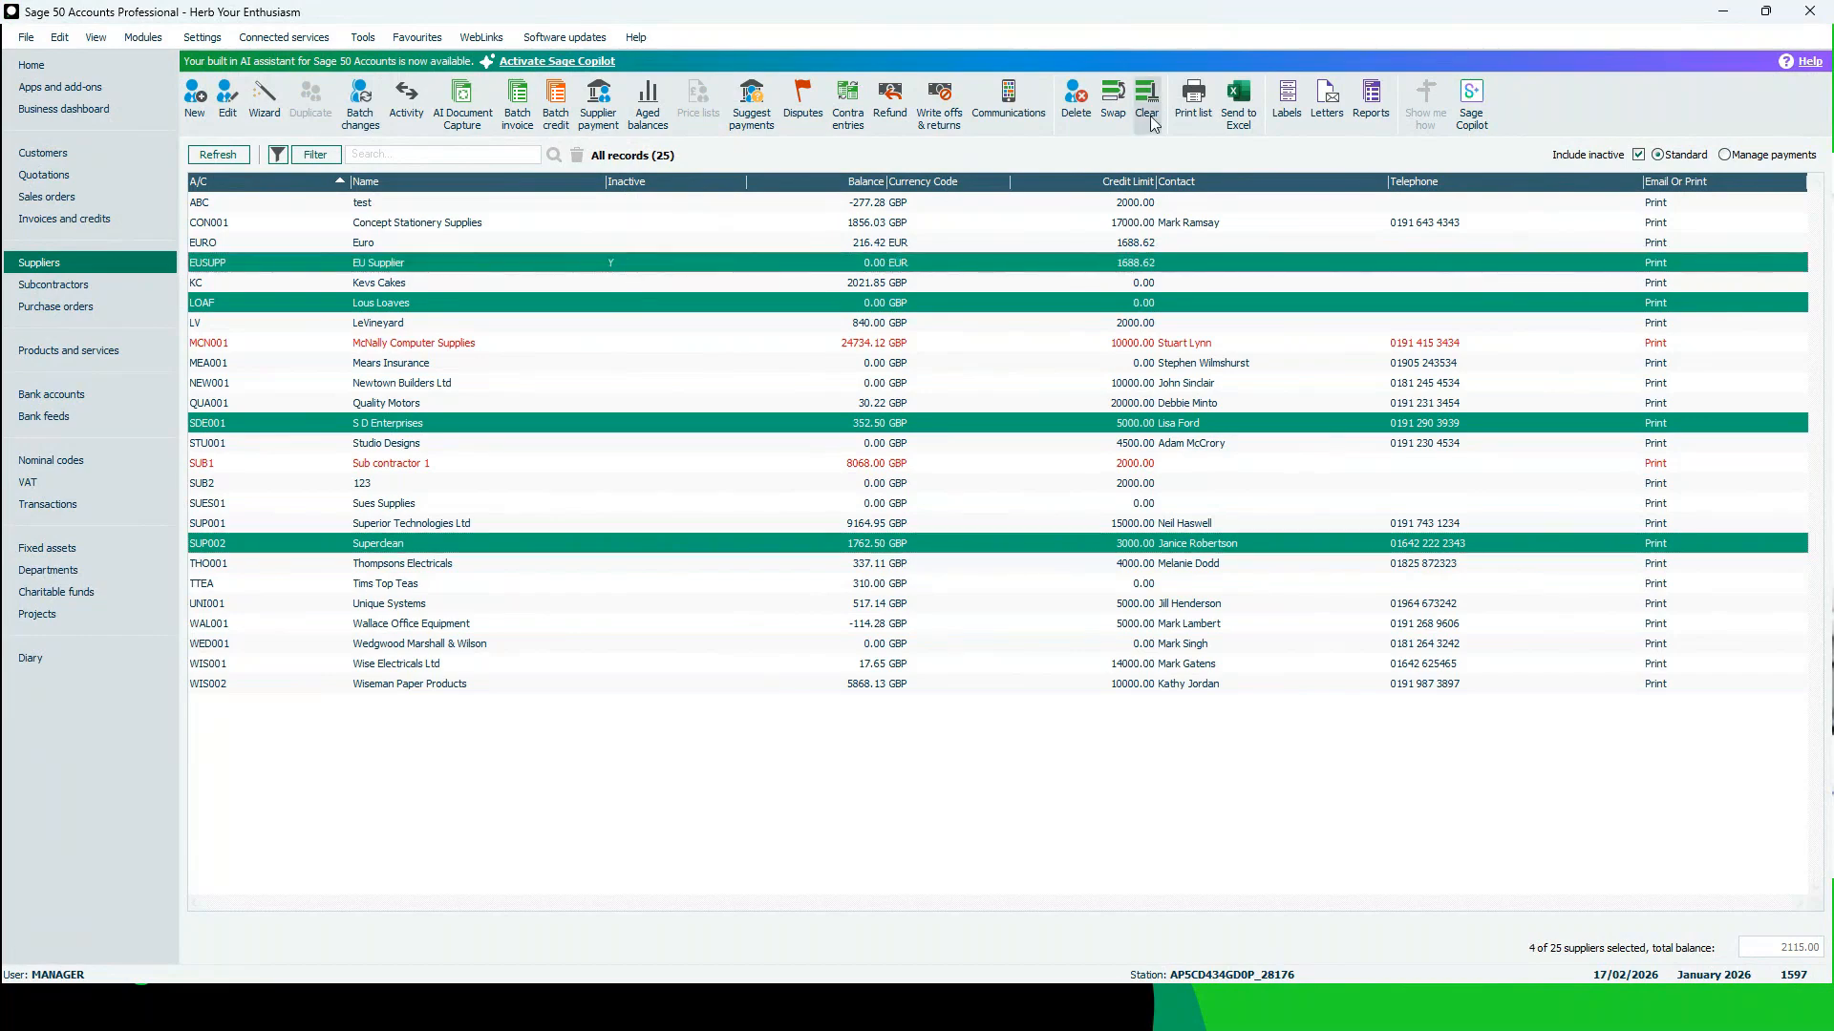
click(1153, 112)
Reactivate EU Supplier by removing the inactive setting from its supplier record, save it and close the record
click(625, 267)
click(626, 267)
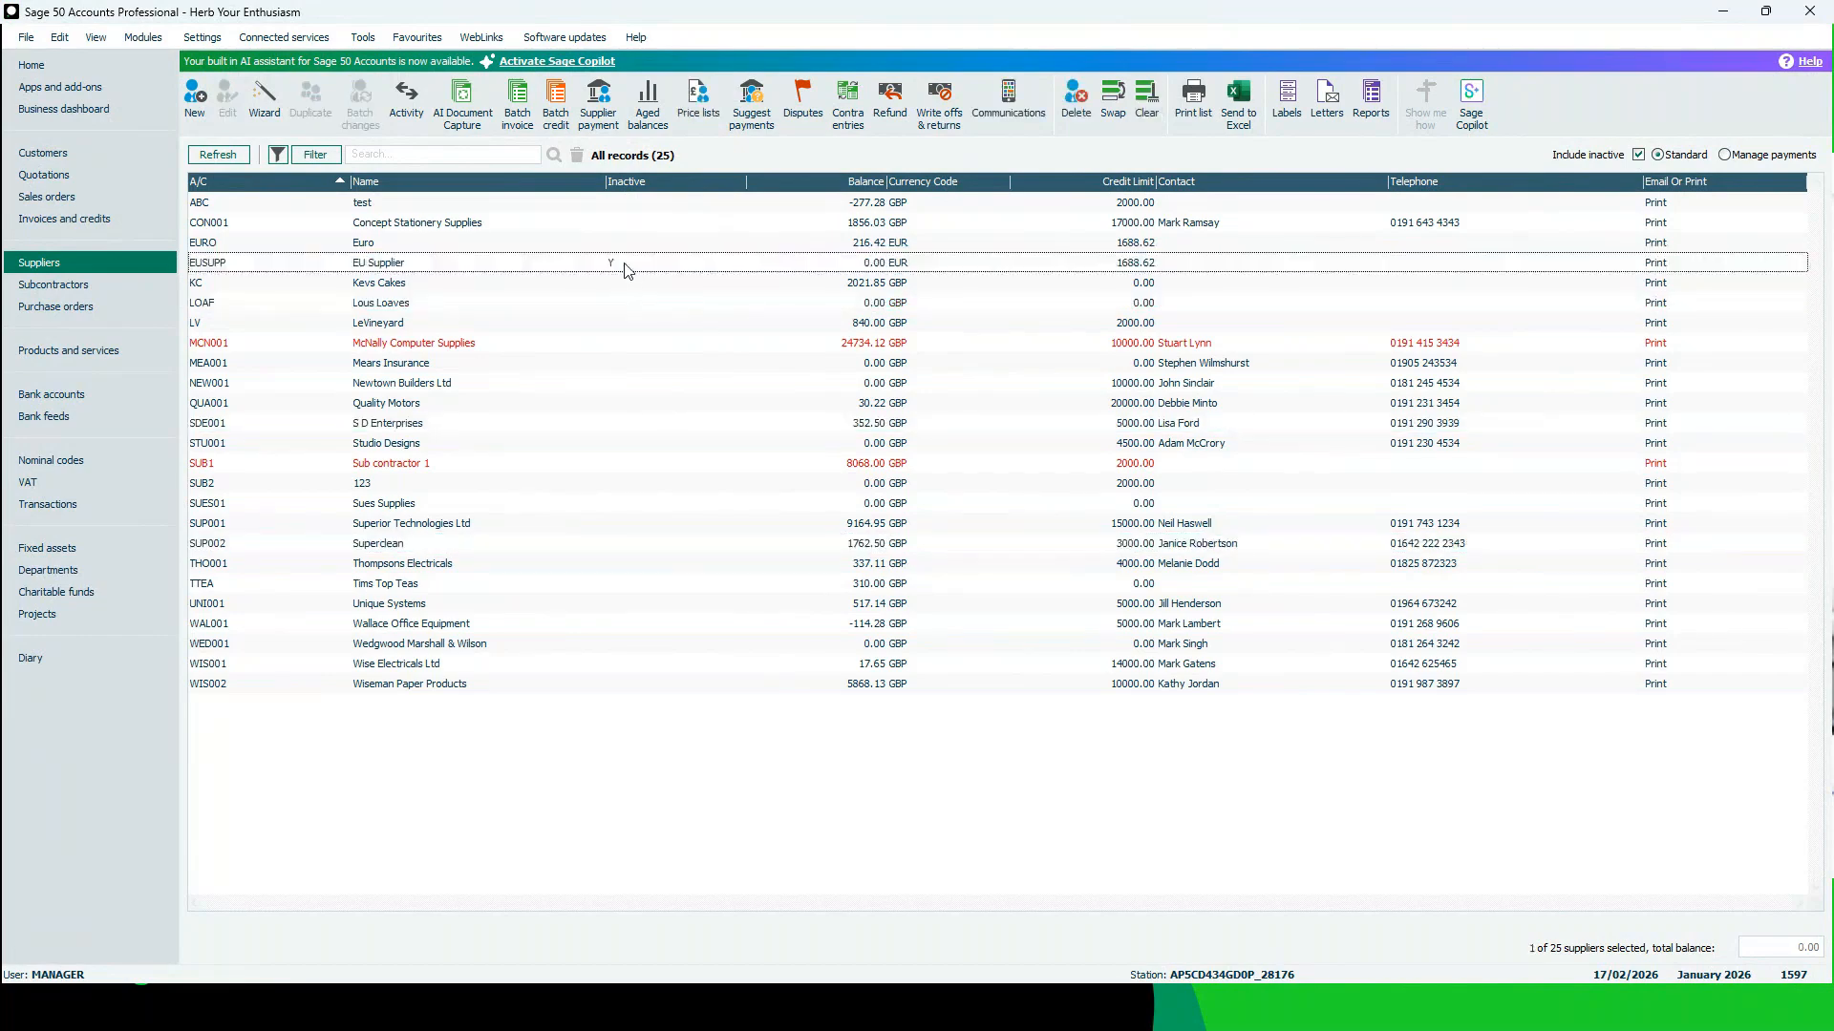
click(626, 269)
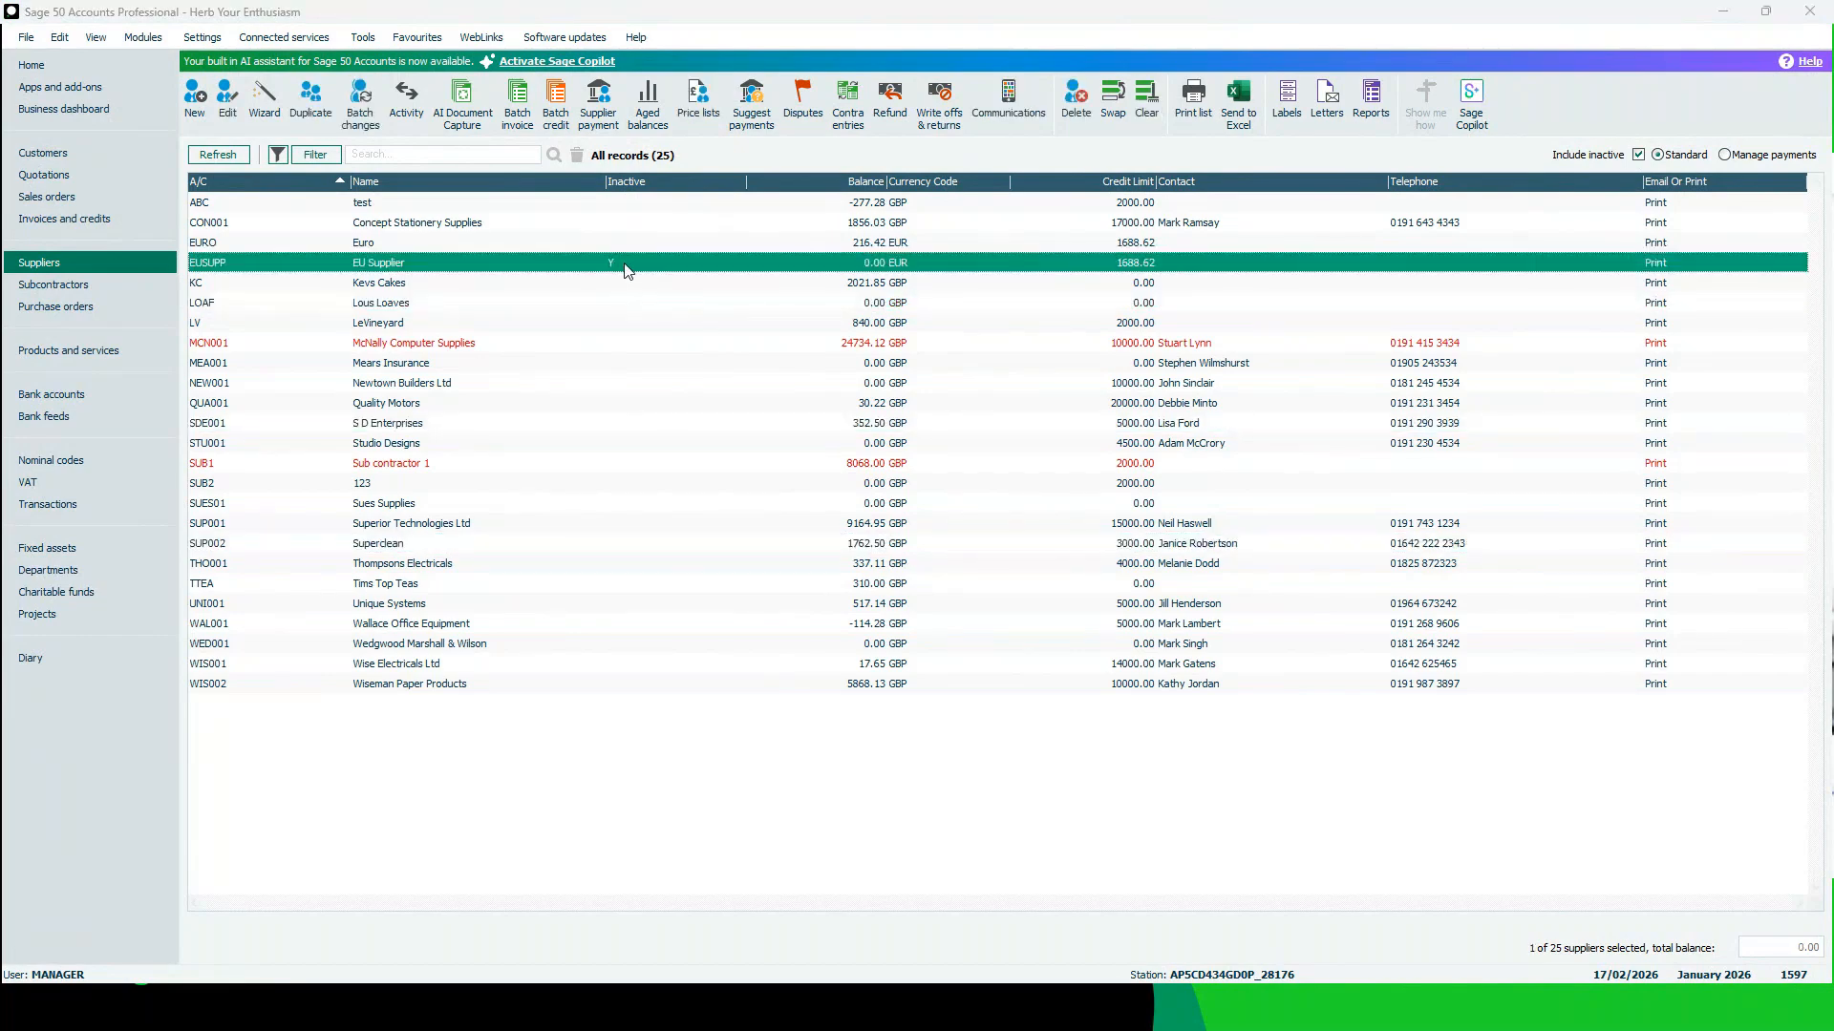
double_click(627, 264)
click(250, 264)
click(1700, 972)
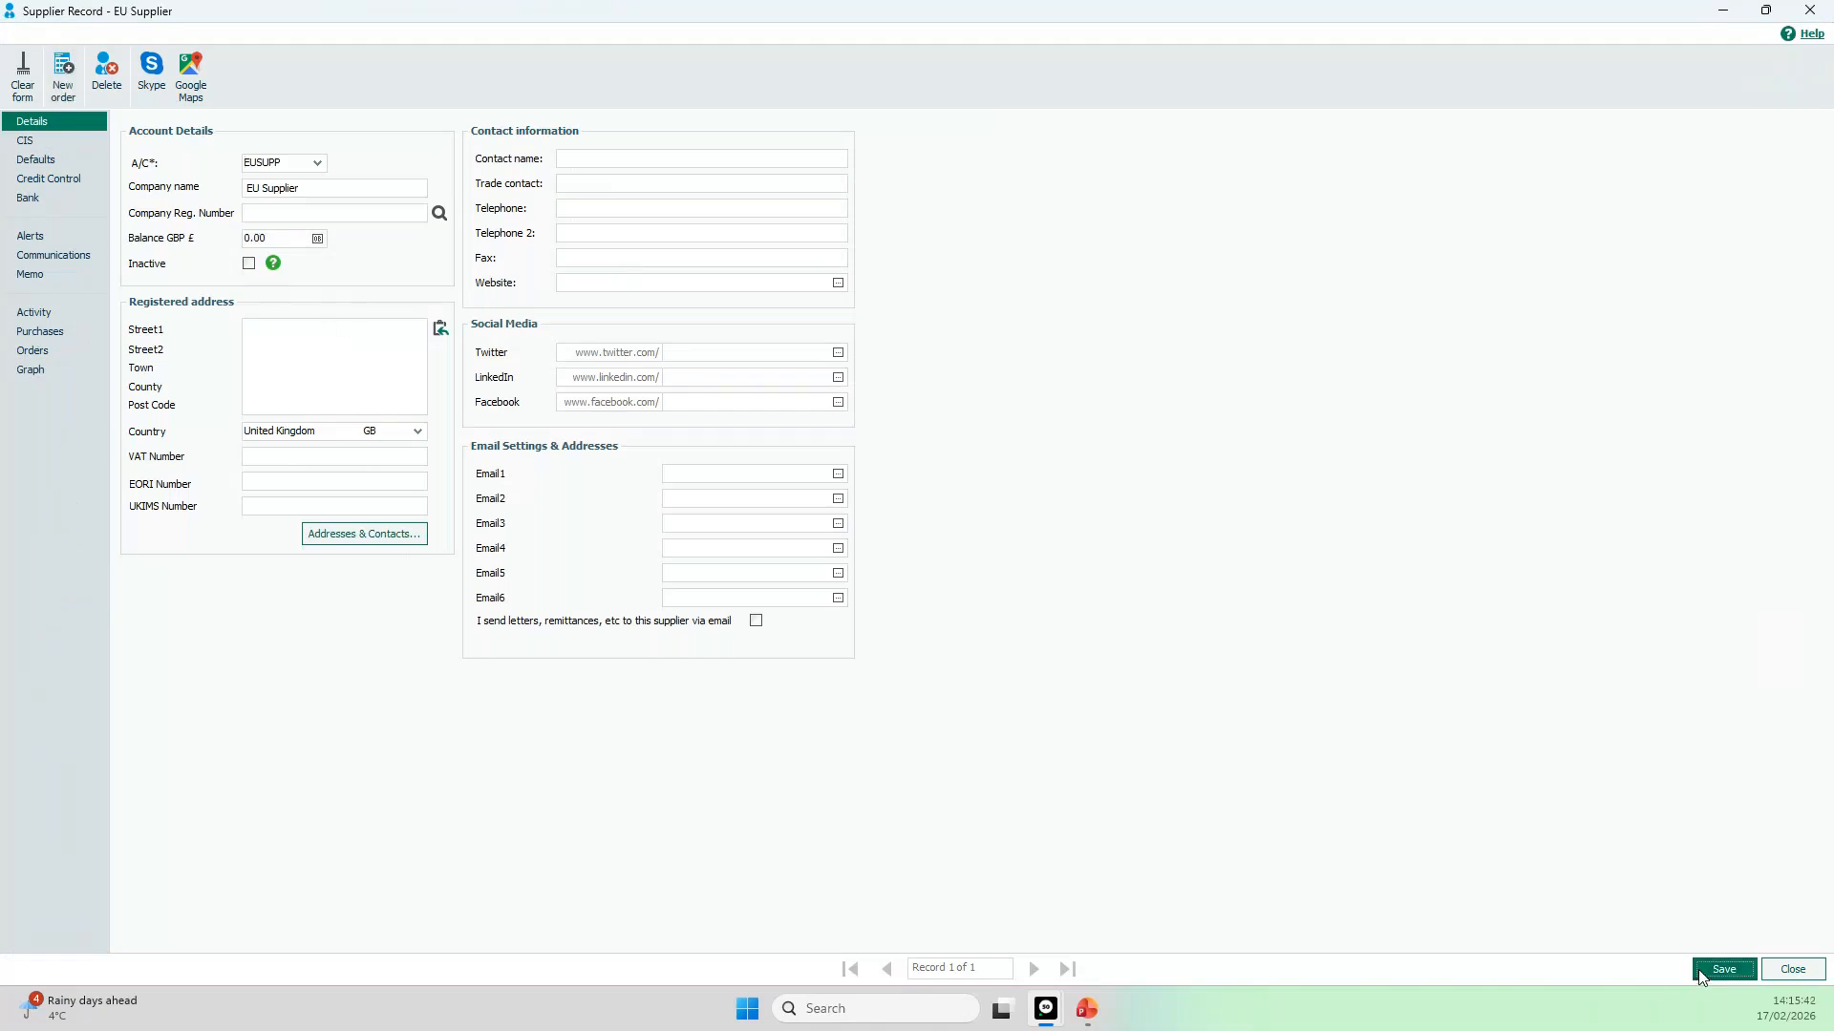
click(1780, 972)
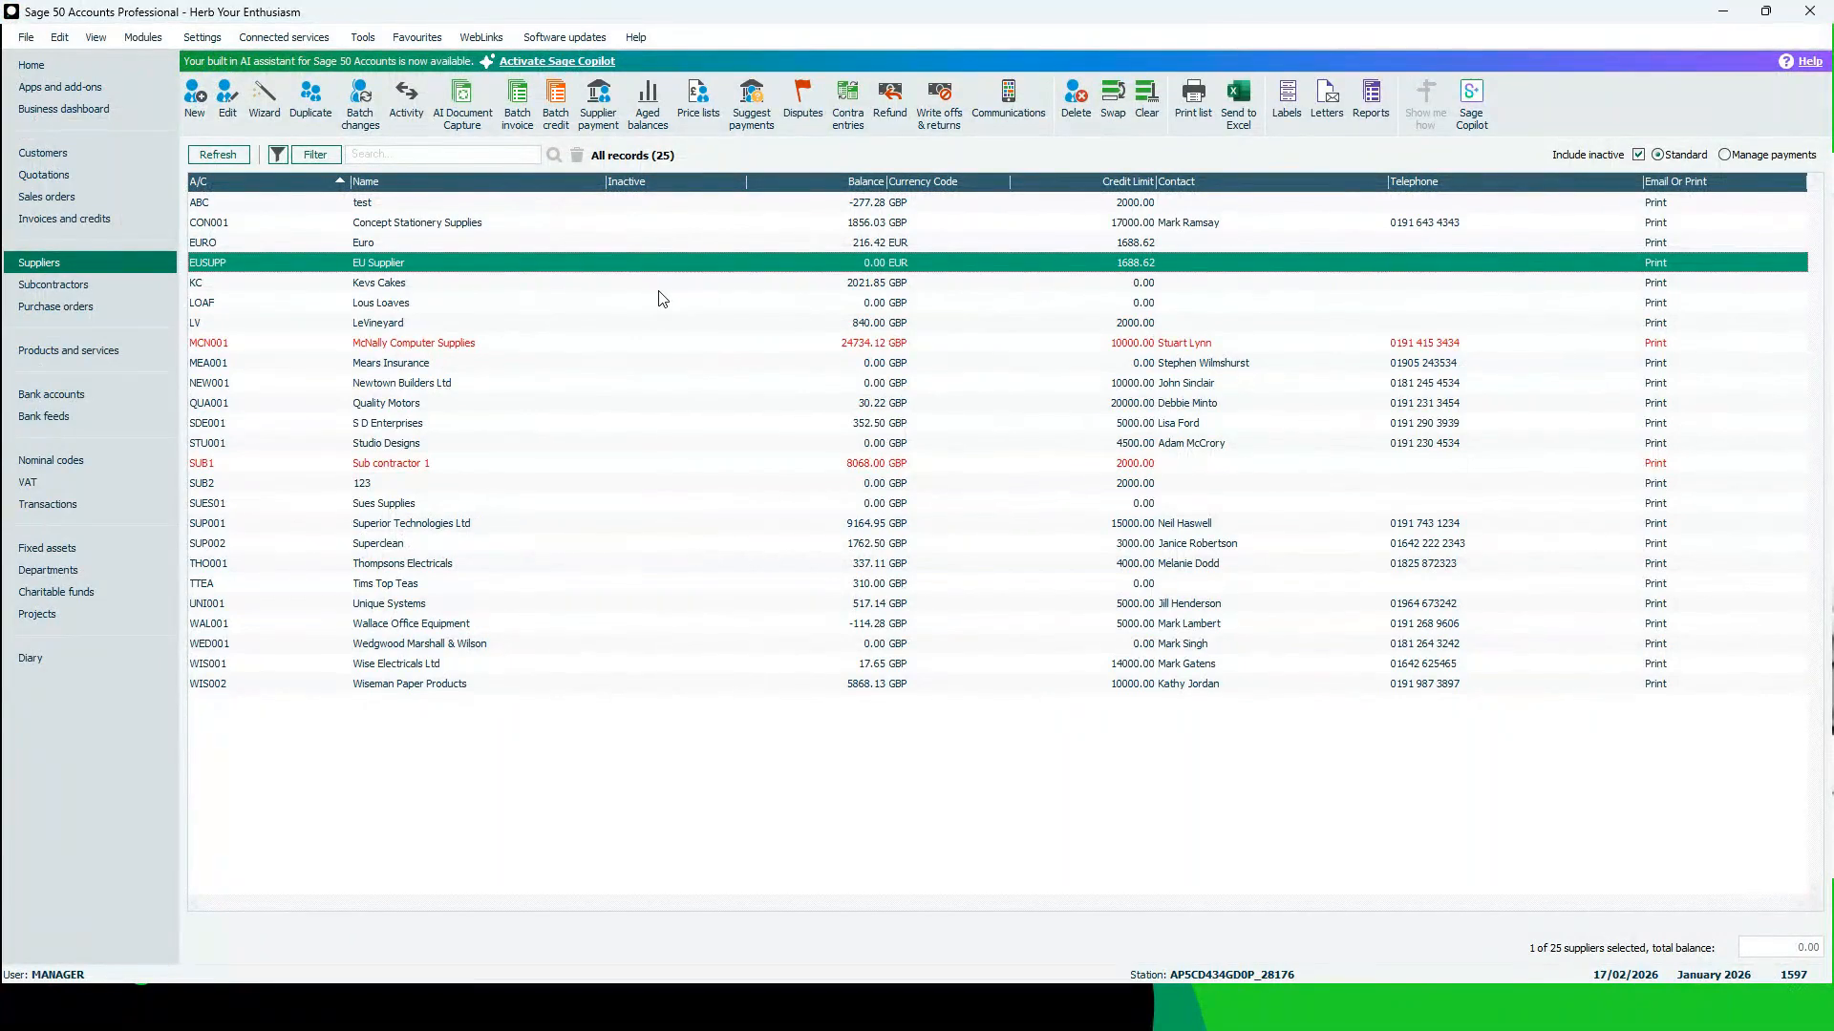
Set the product 123, negative stock item, as inactive in its product record and discard the change when closing it
click(98, 352)
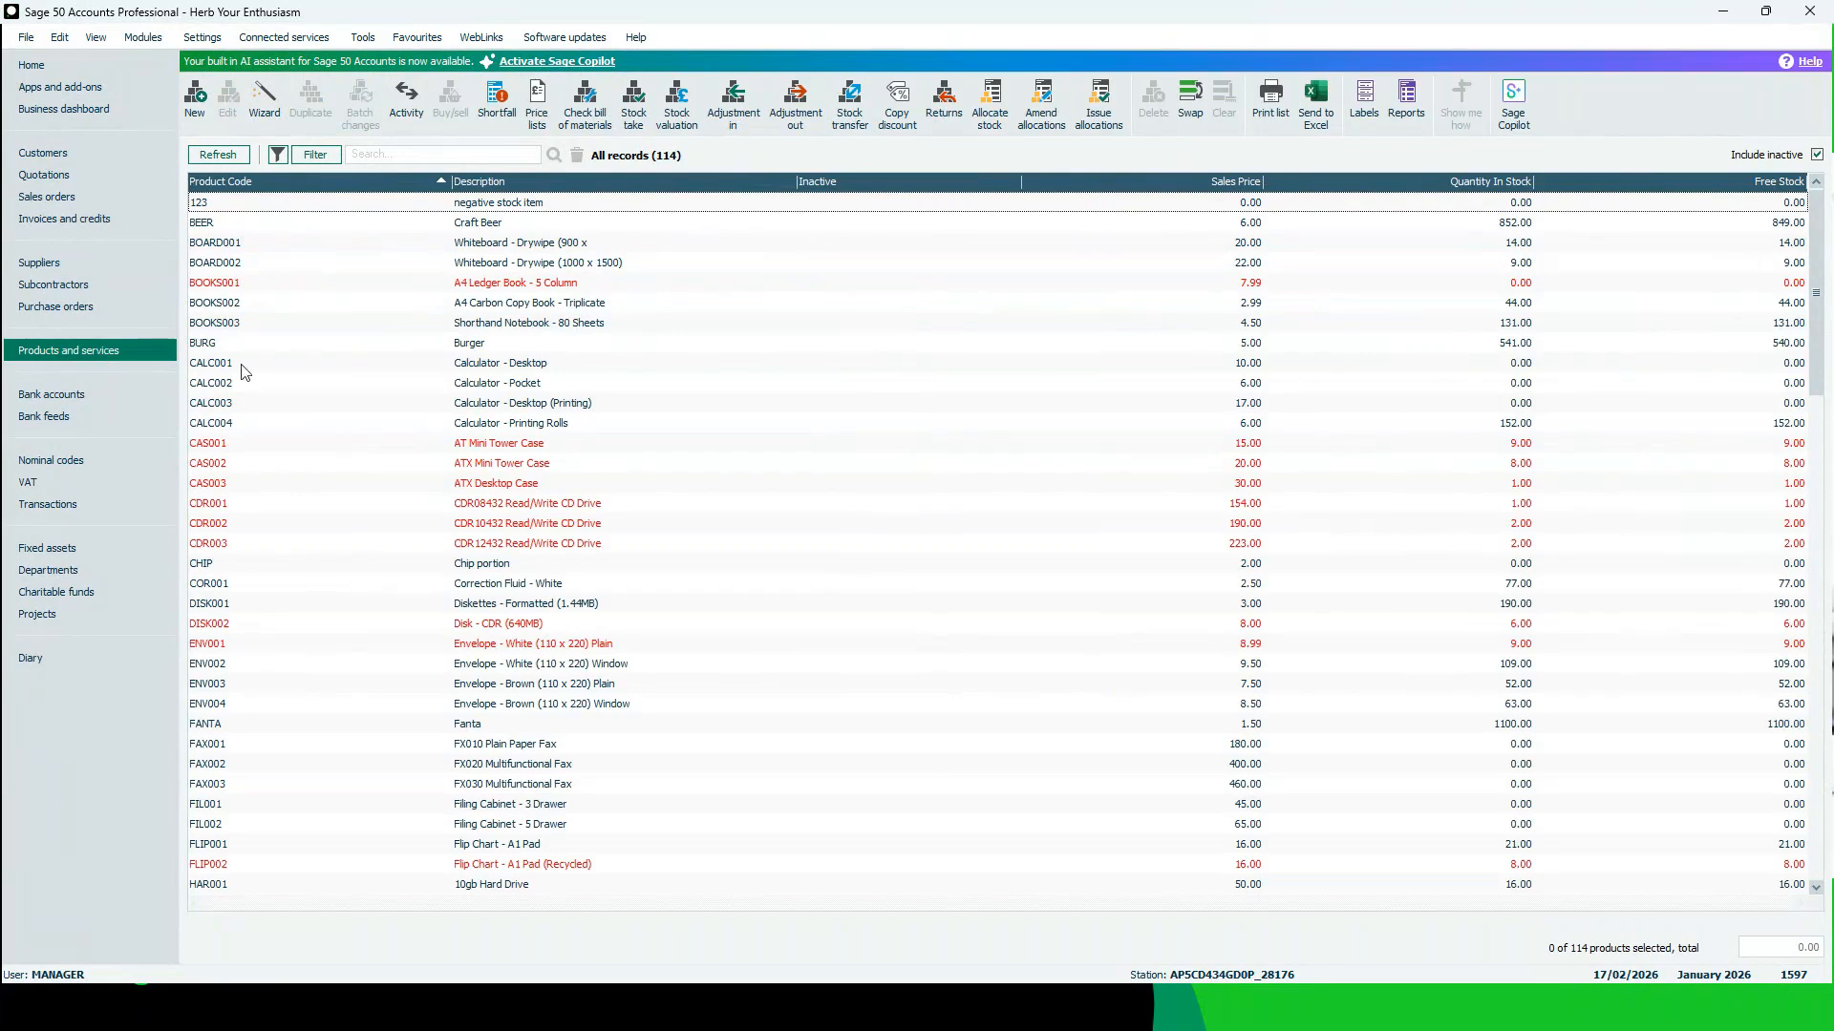
click(558, 207)
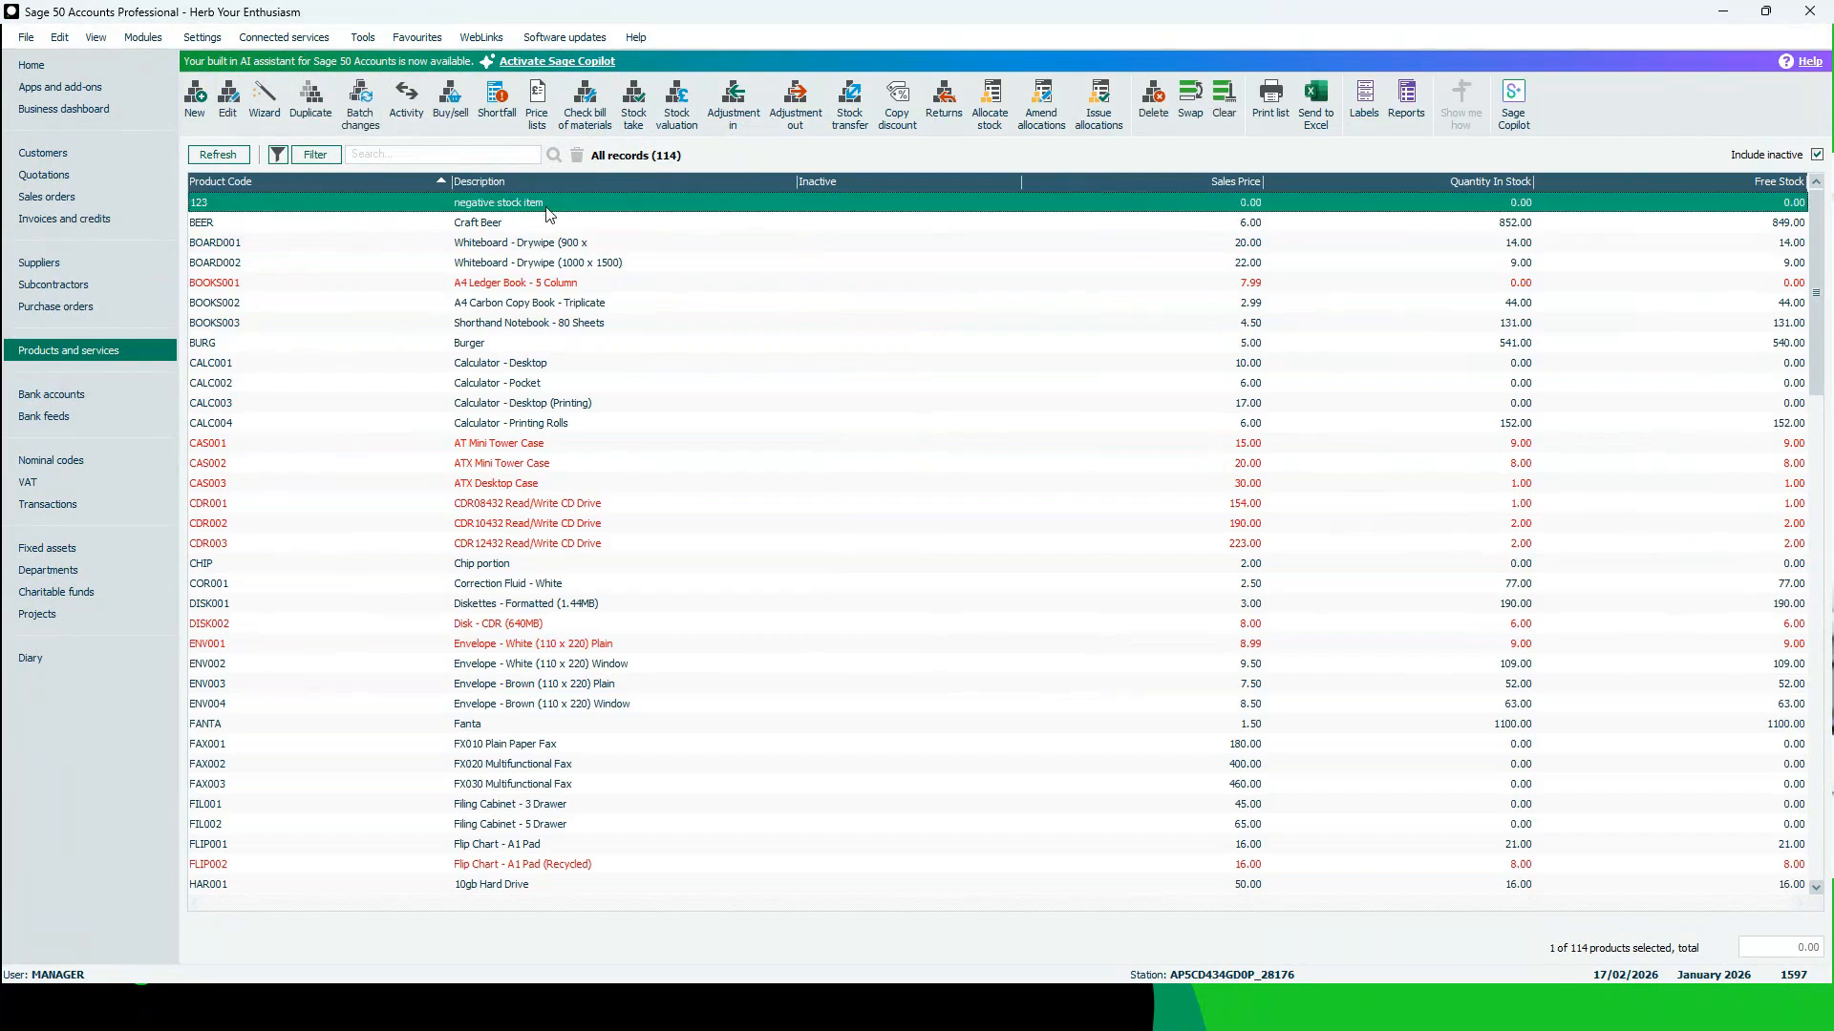
double_click(555, 204)
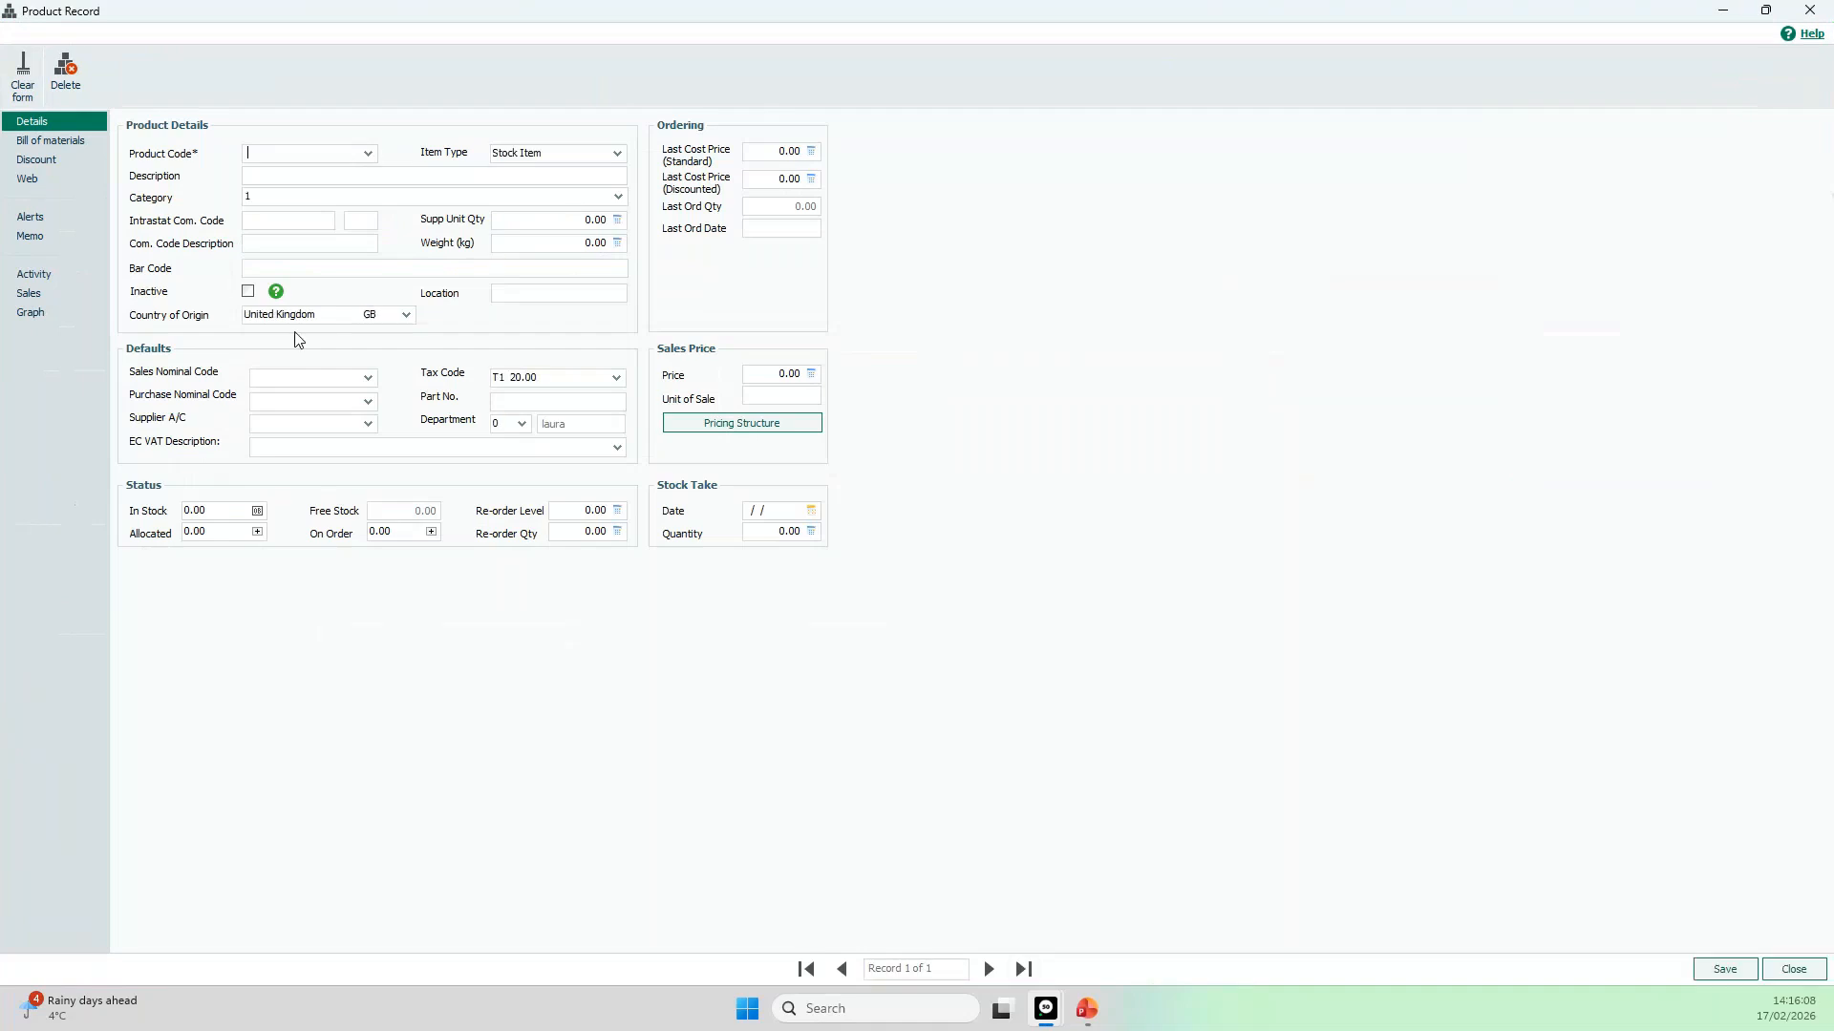
click(248, 293)
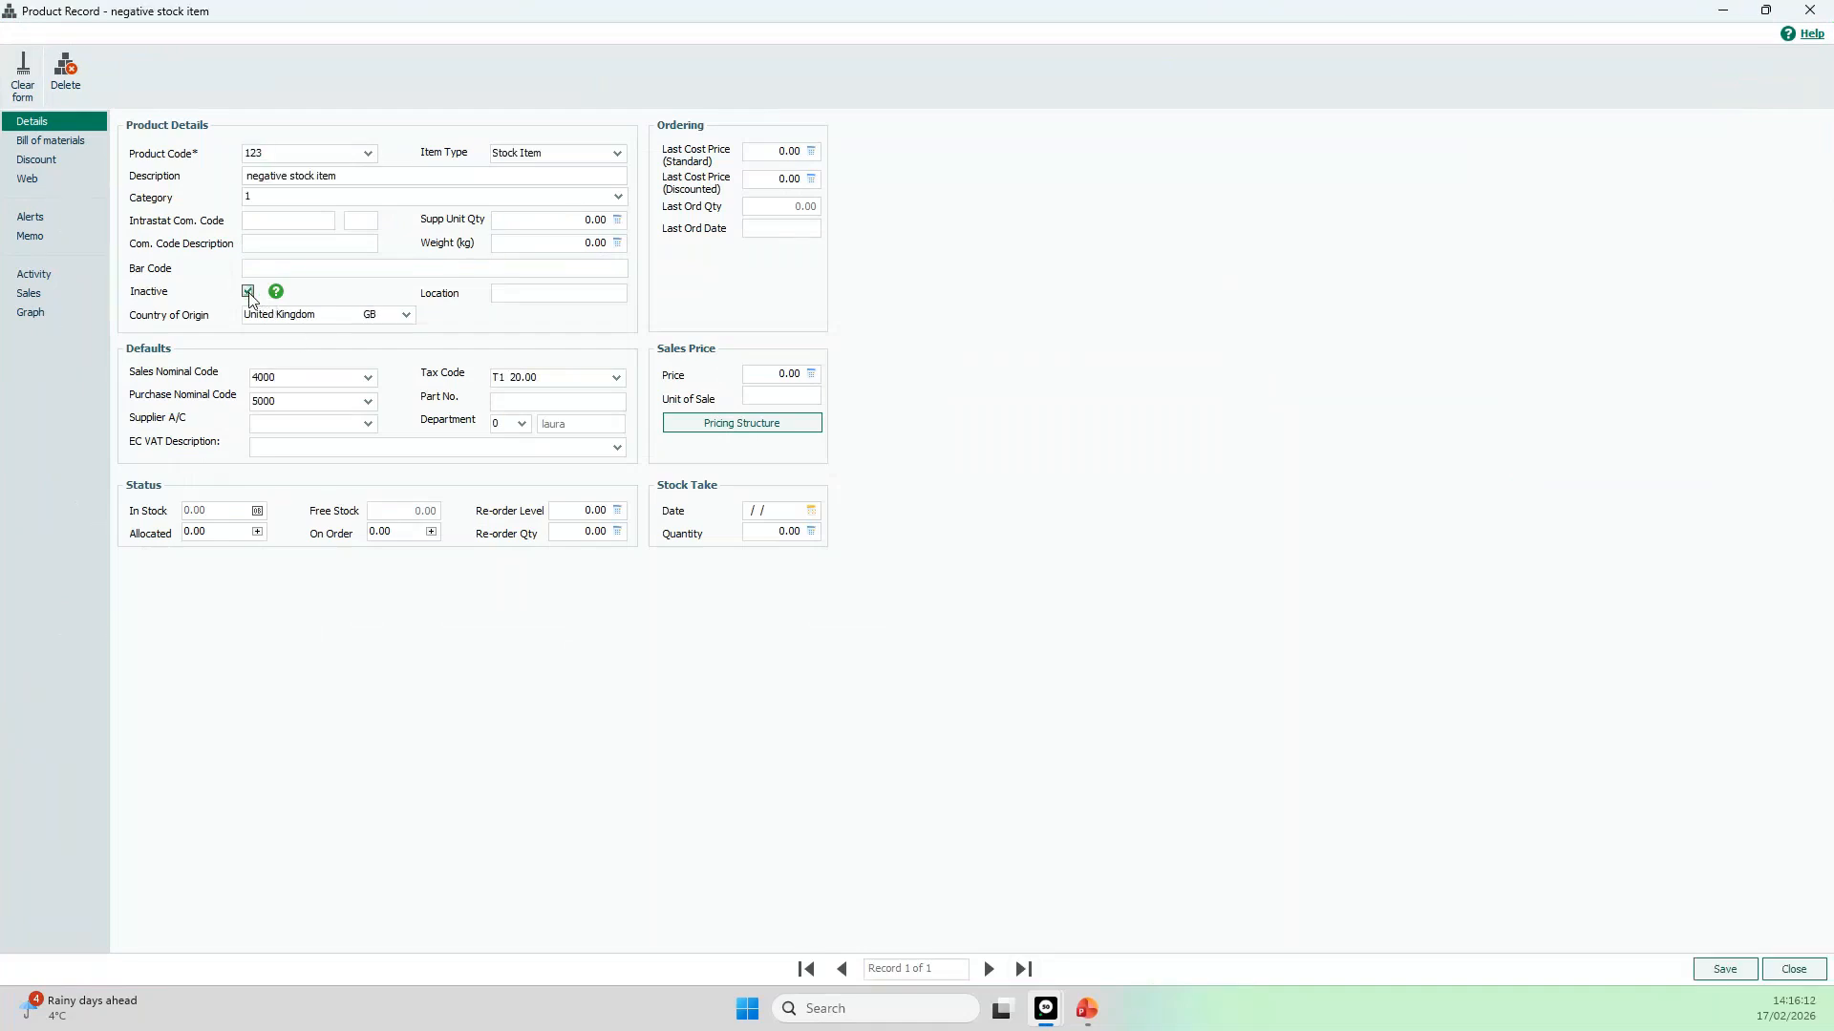
click(1805, 973)
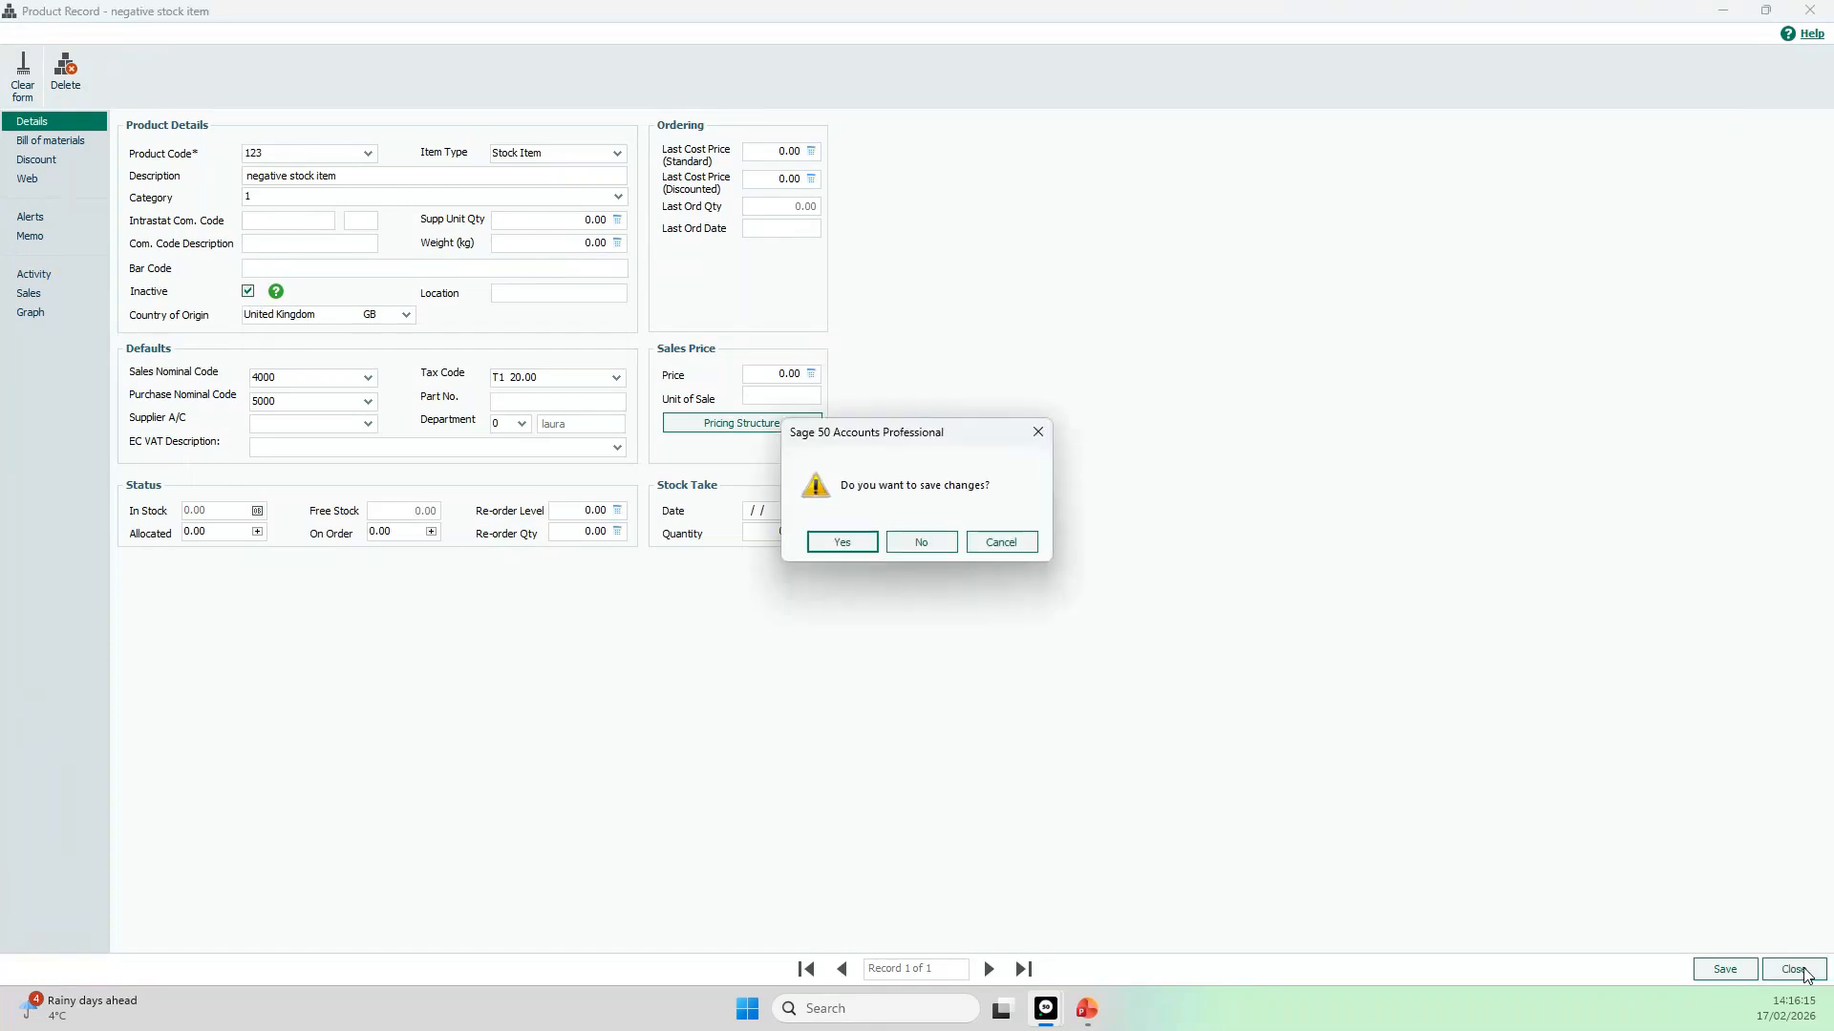
click(919, 543)
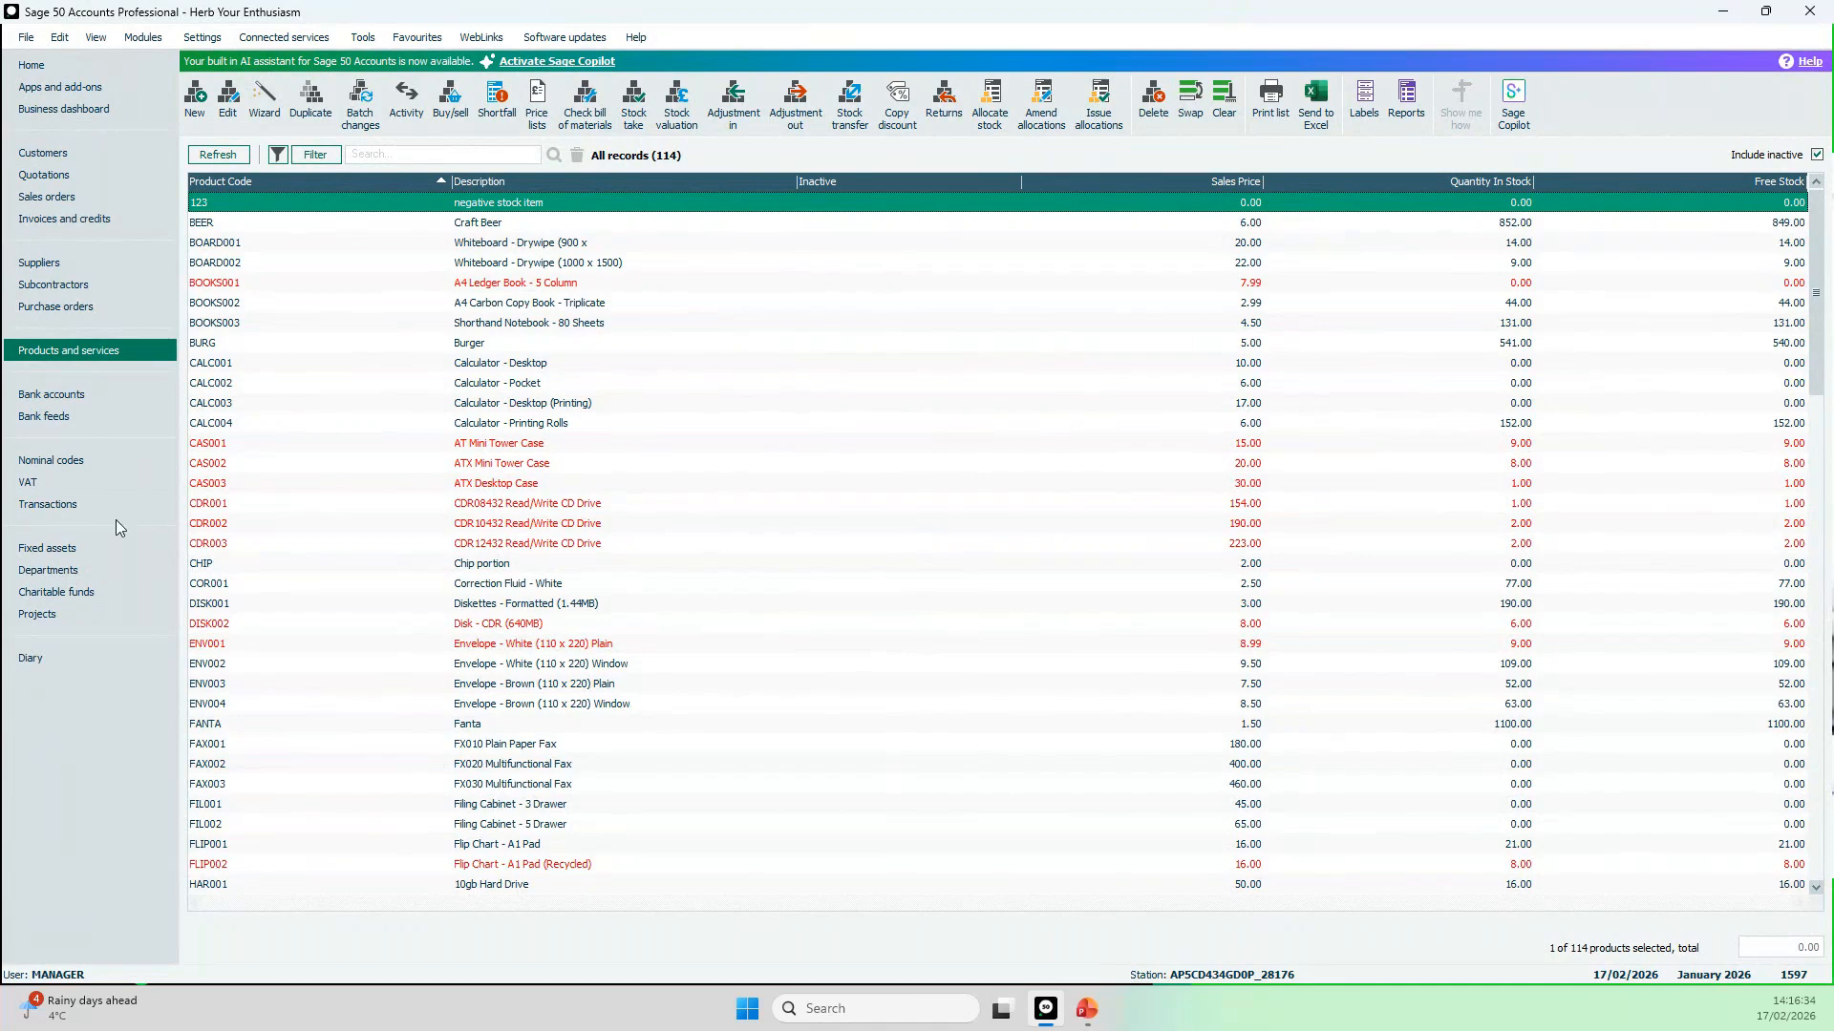
Set nominal code 0011 Leasehold Property as inactive in its nominal record, save it and close the record
click(82, 467)
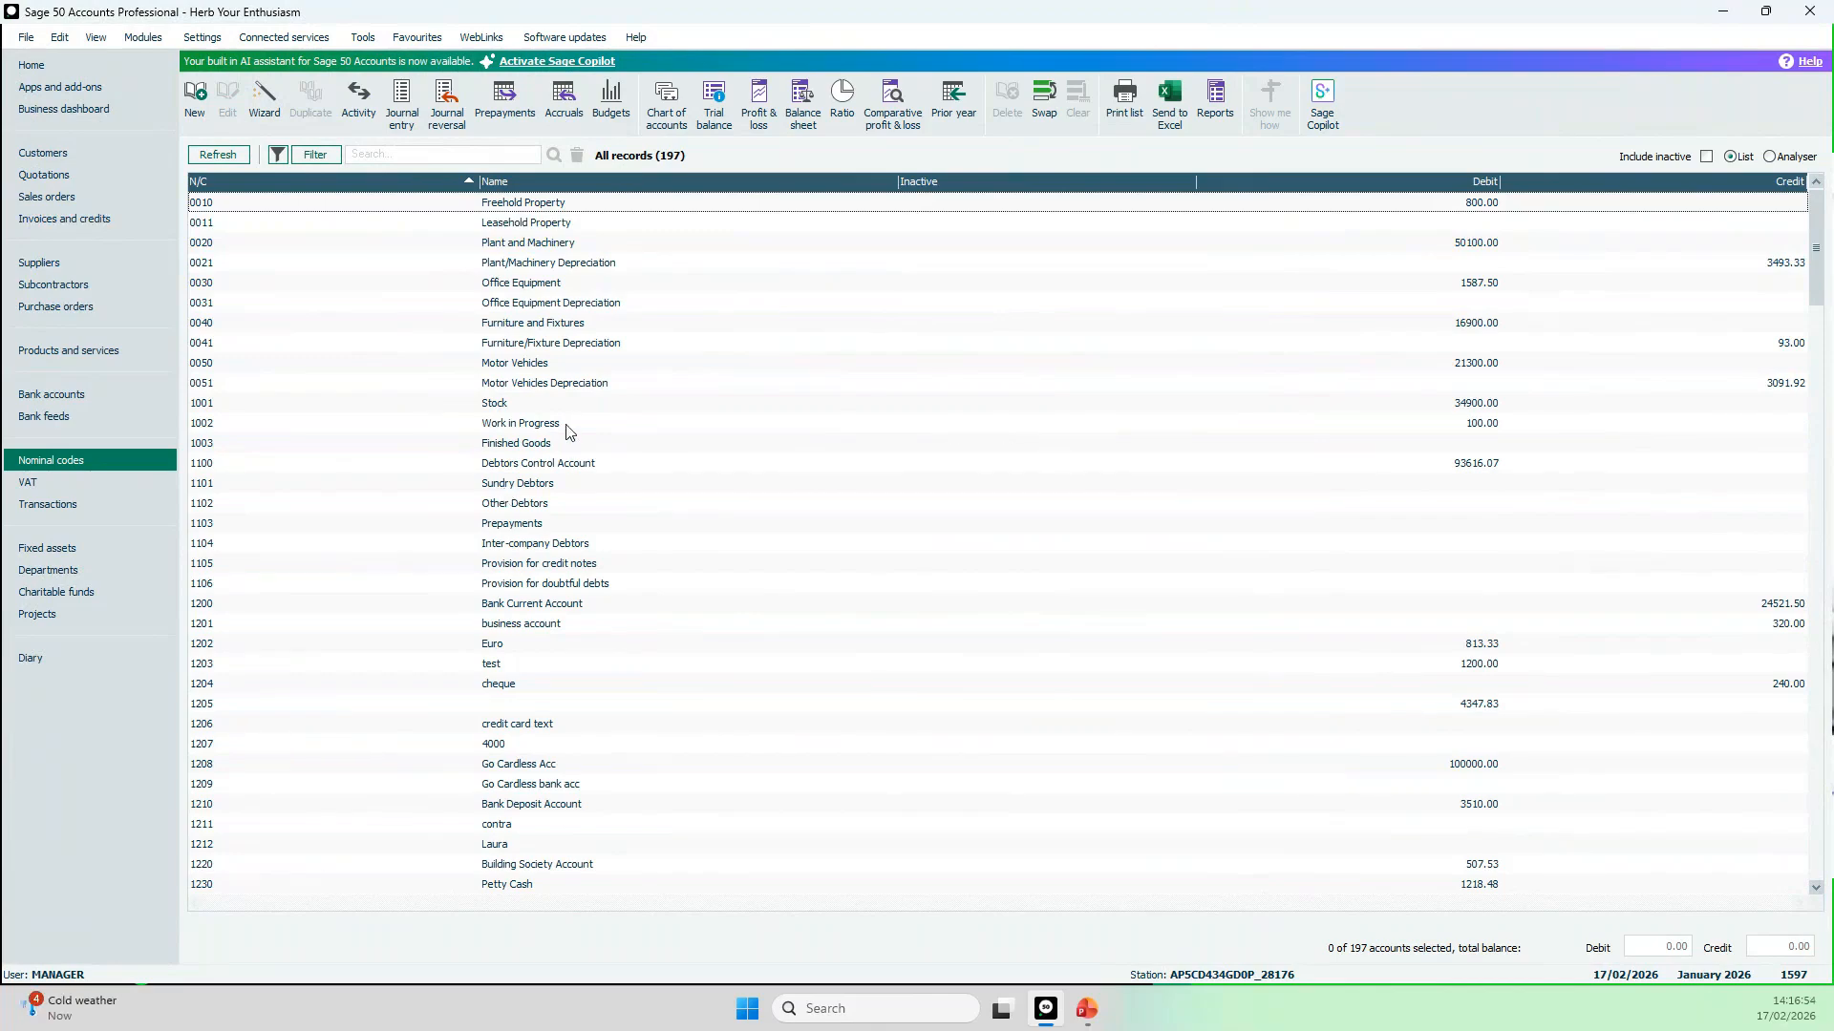
click(547, 227)
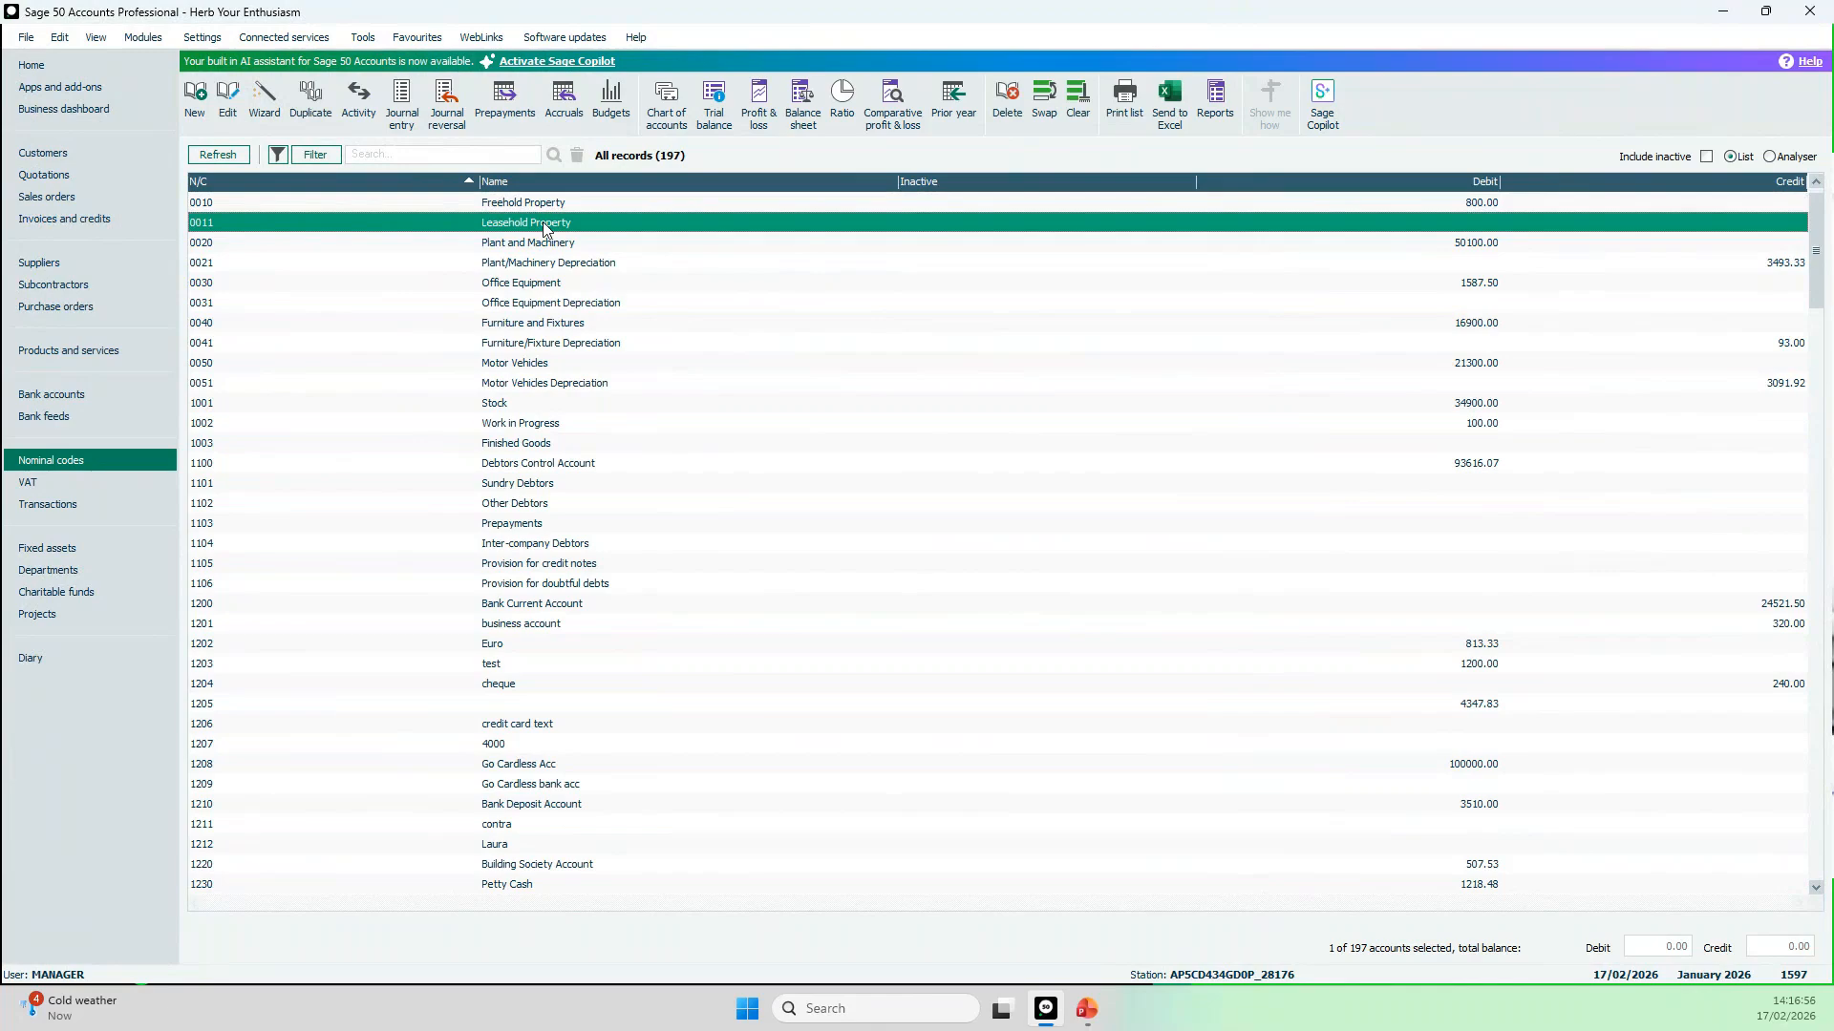
double_click(546, 225)
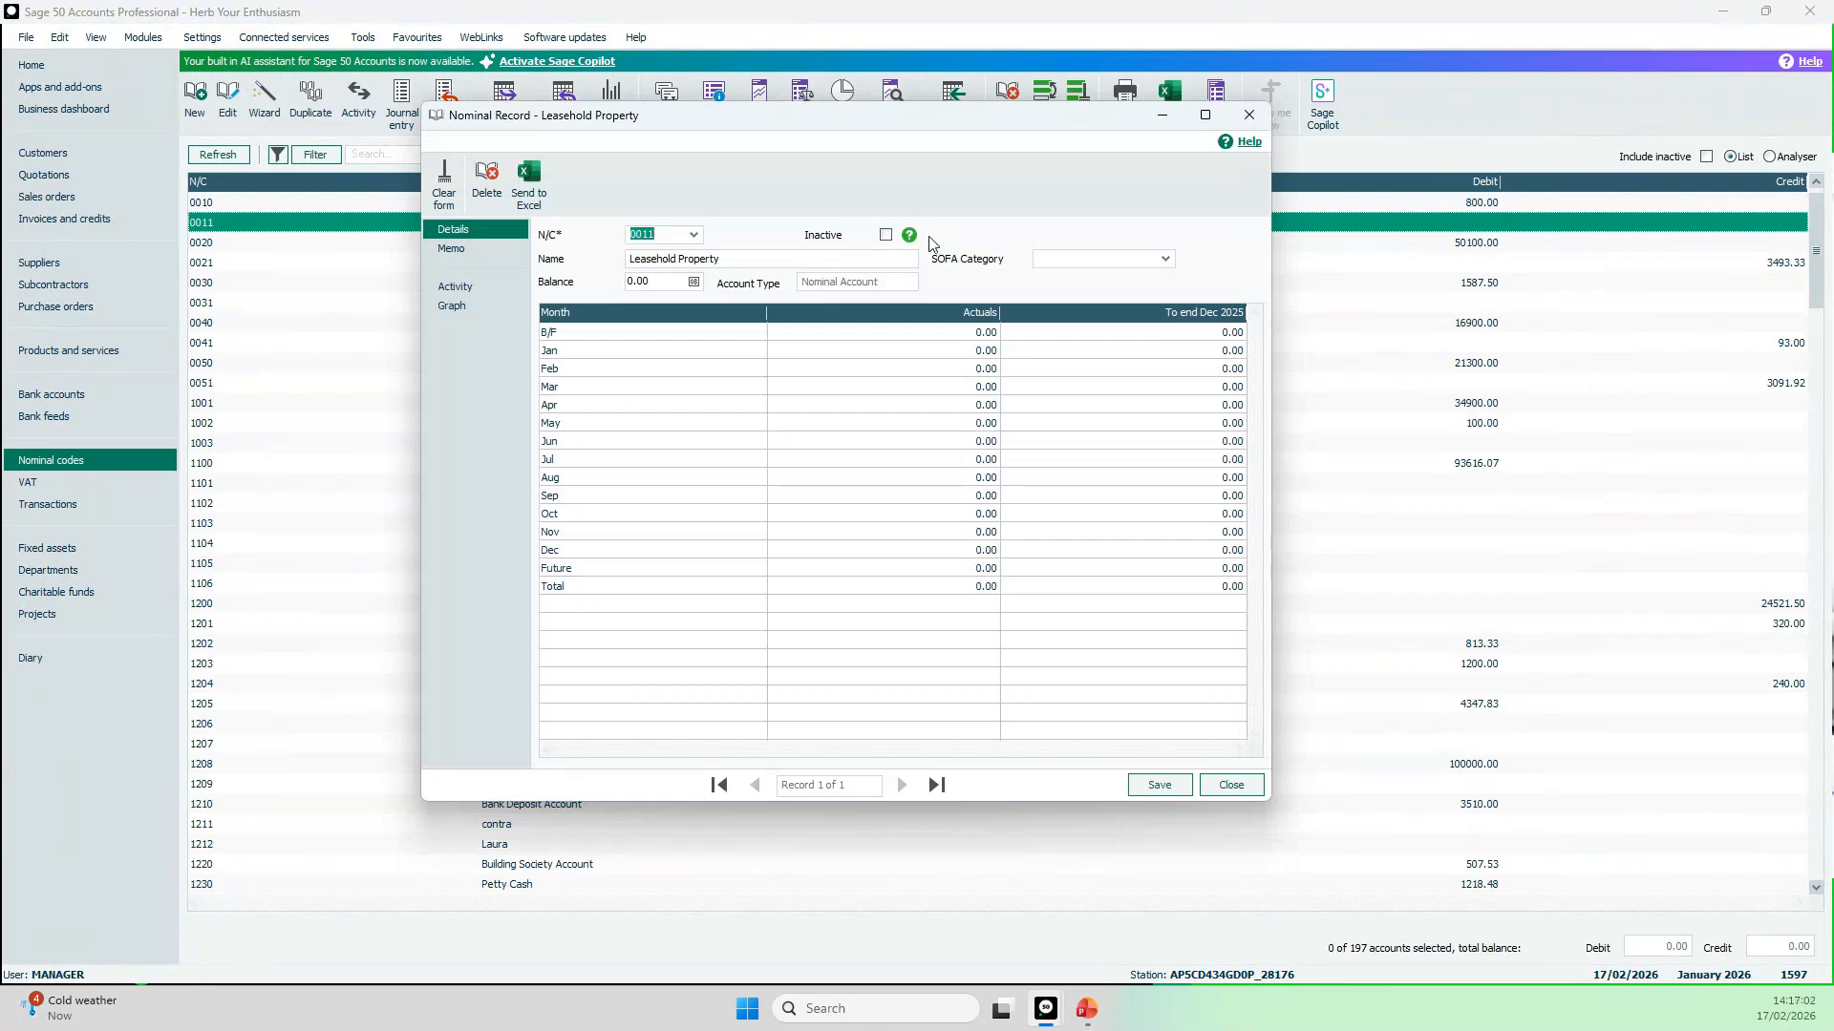
click(886, 235)
click(1149, 788)
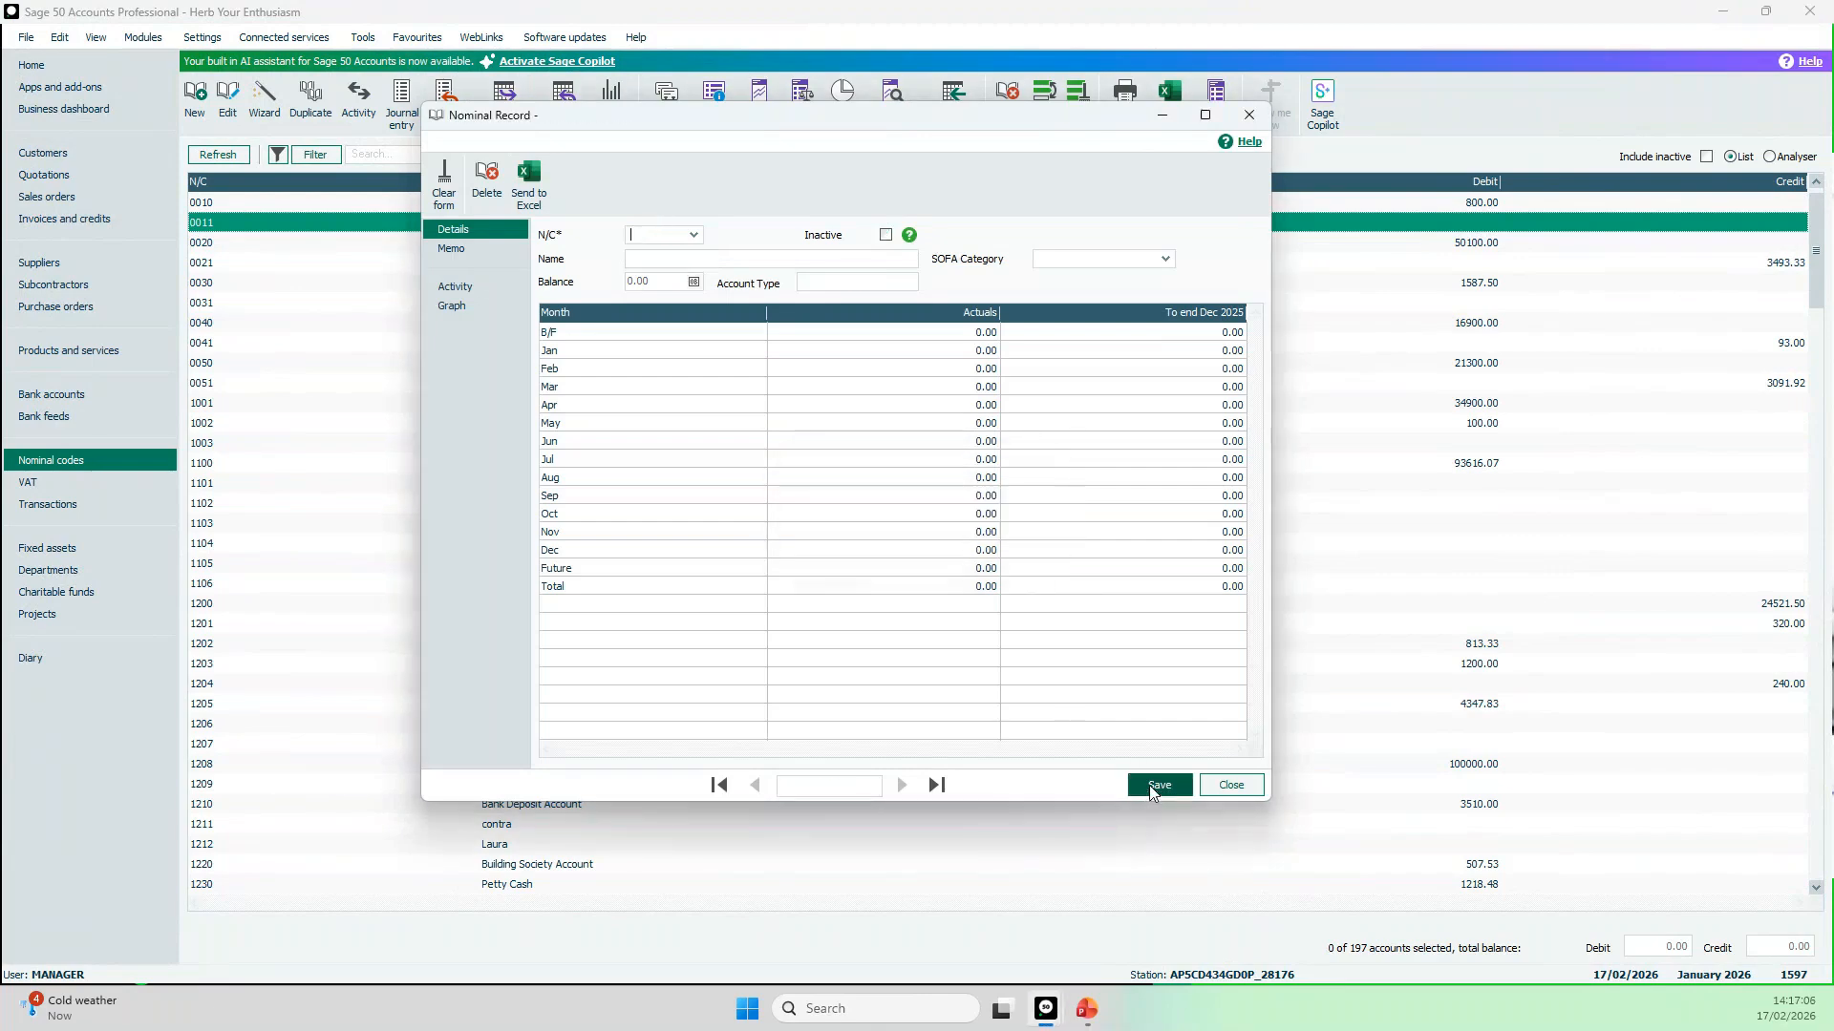
click(1235, 789)
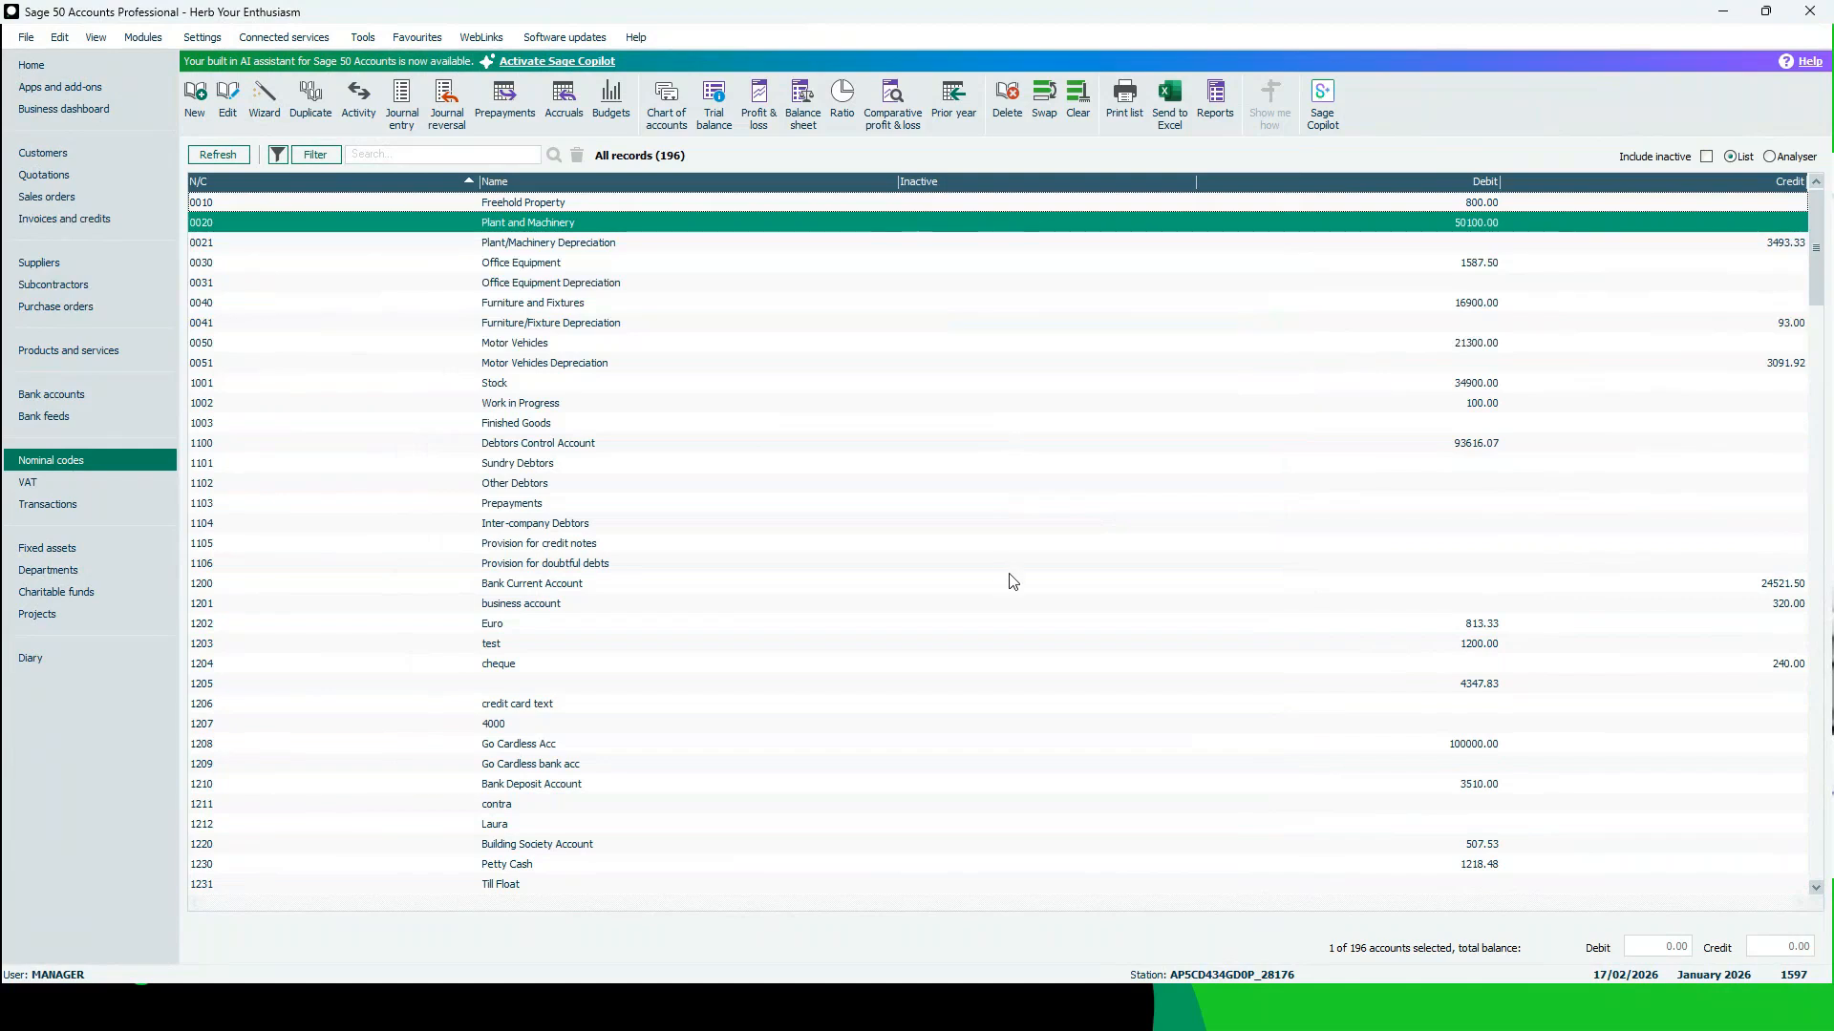
Compare the nominal codes list with inactive accounts included and excluded
click(1705, 156)
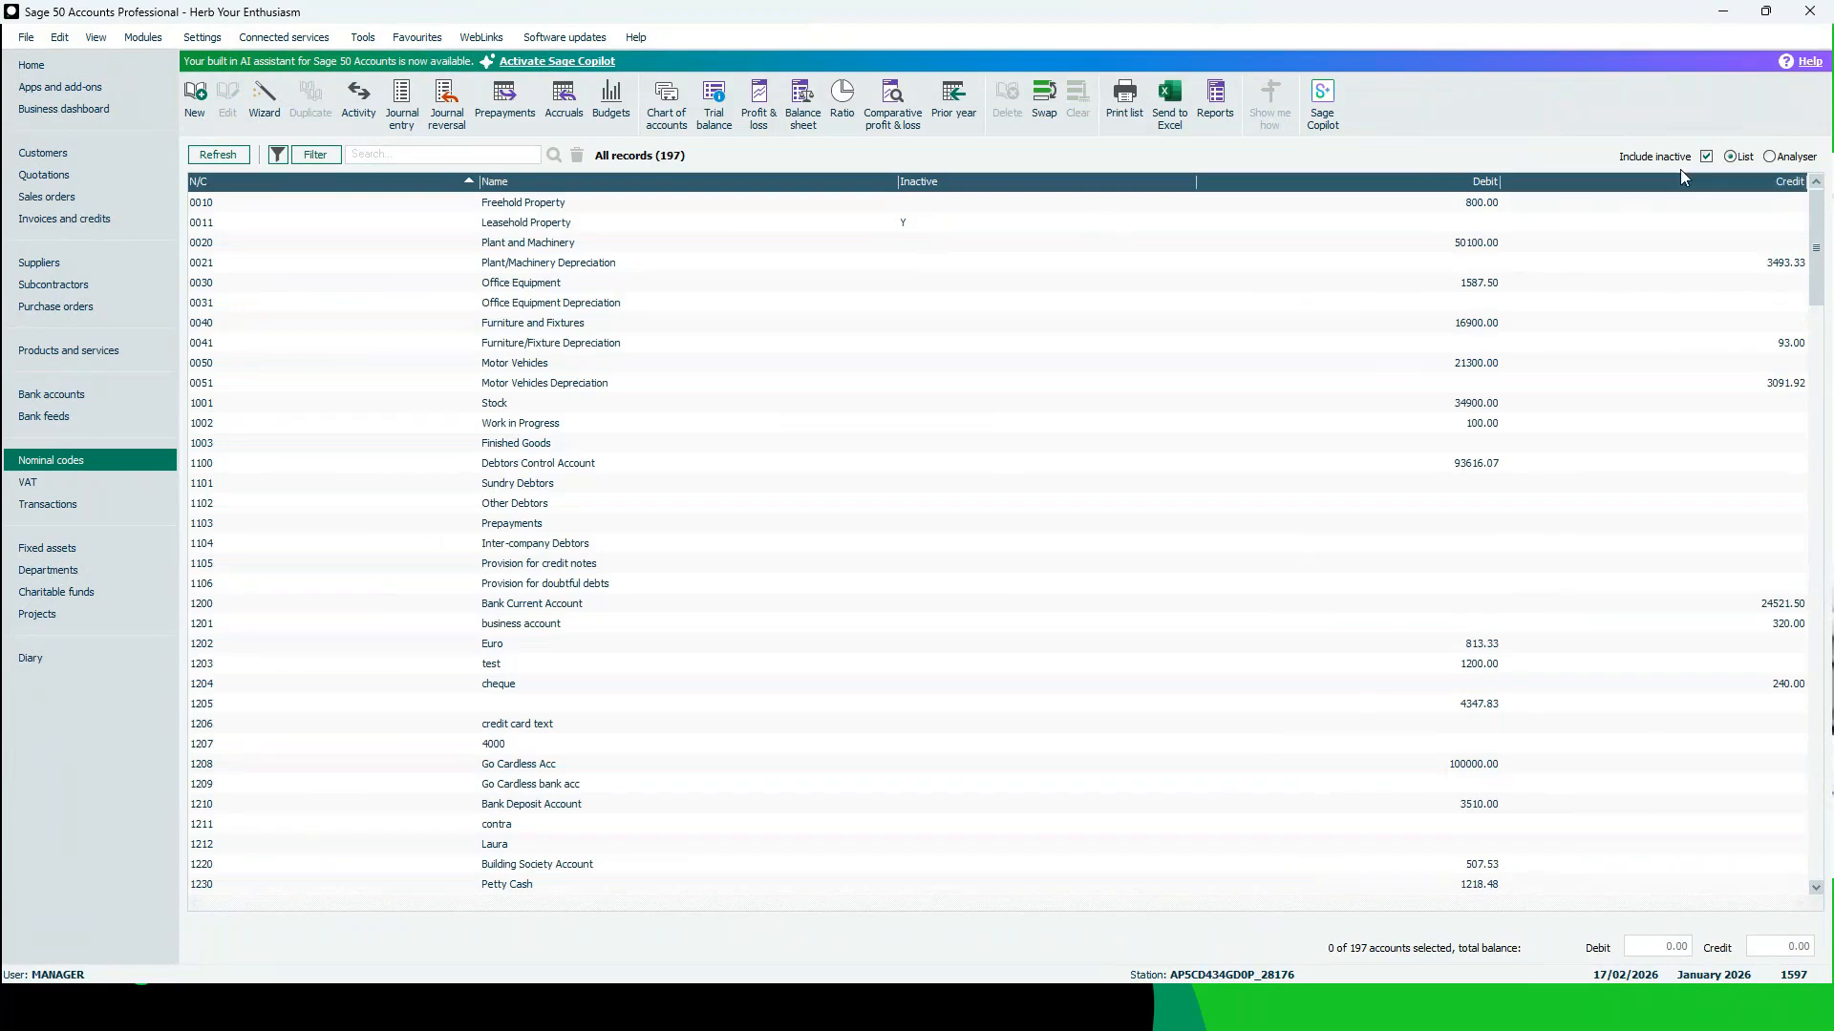
click(1705, 157)
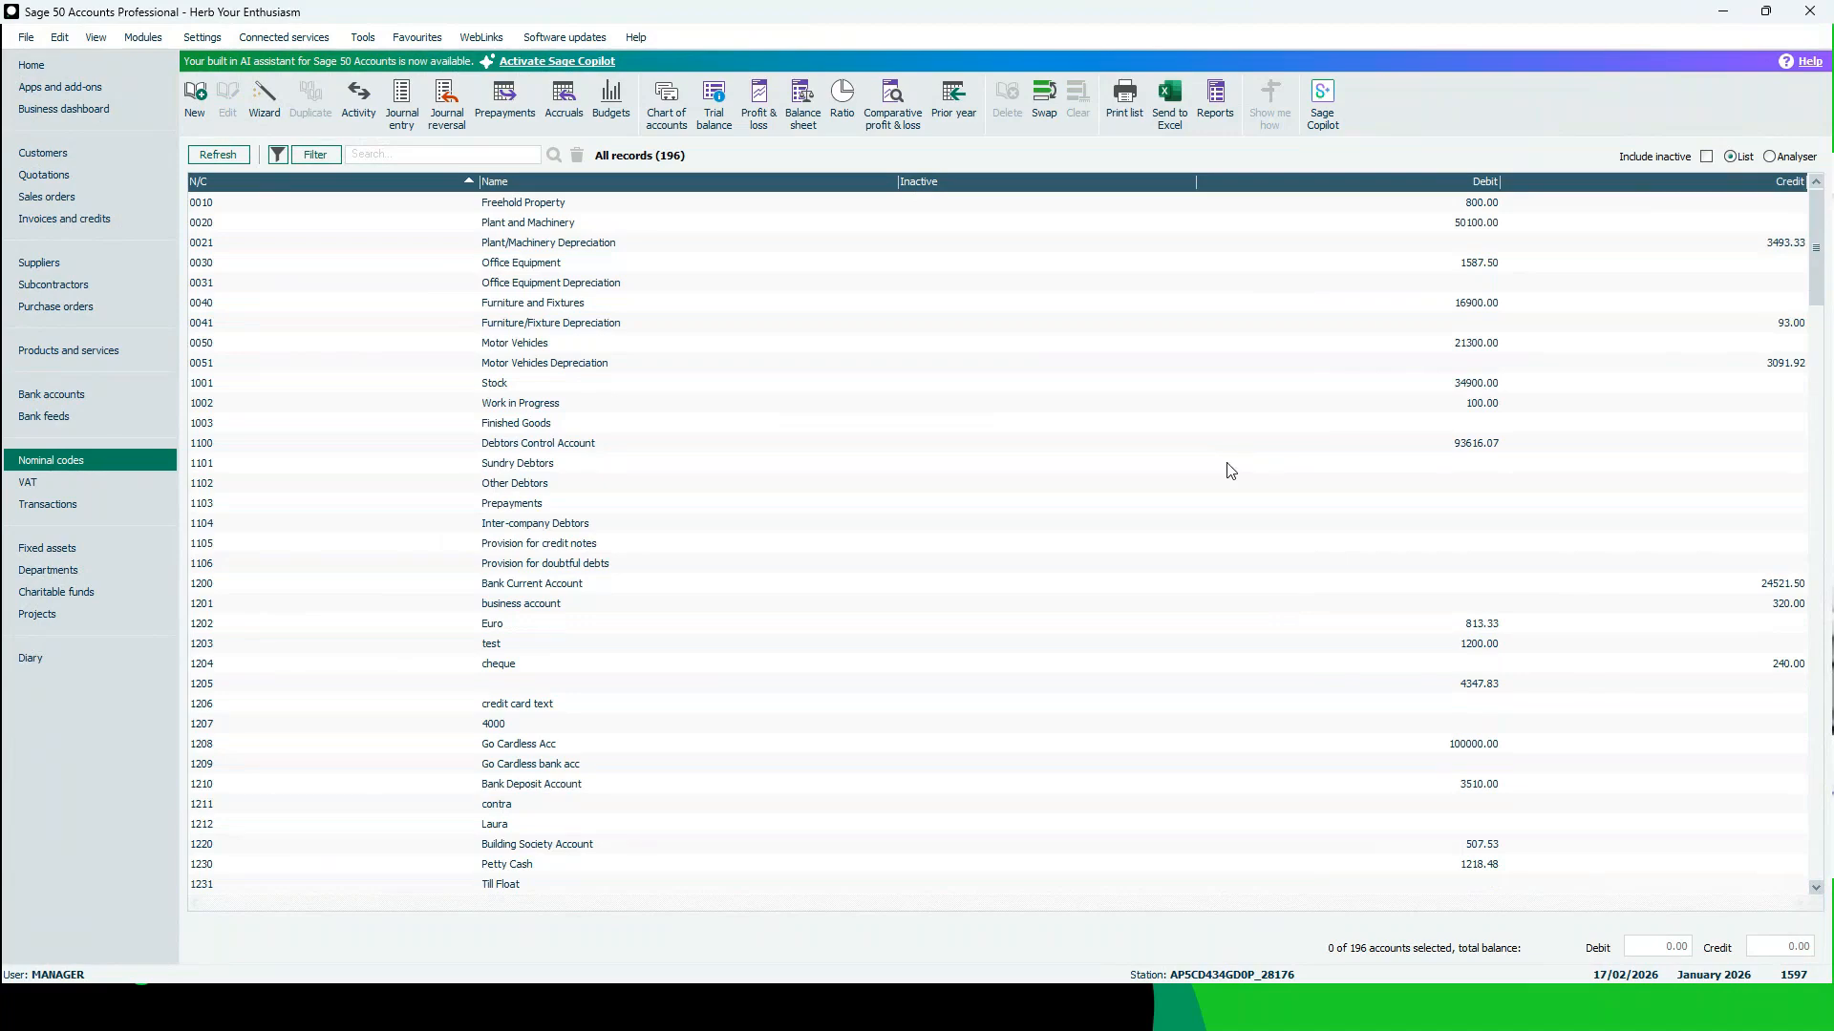
click(1705, 158)
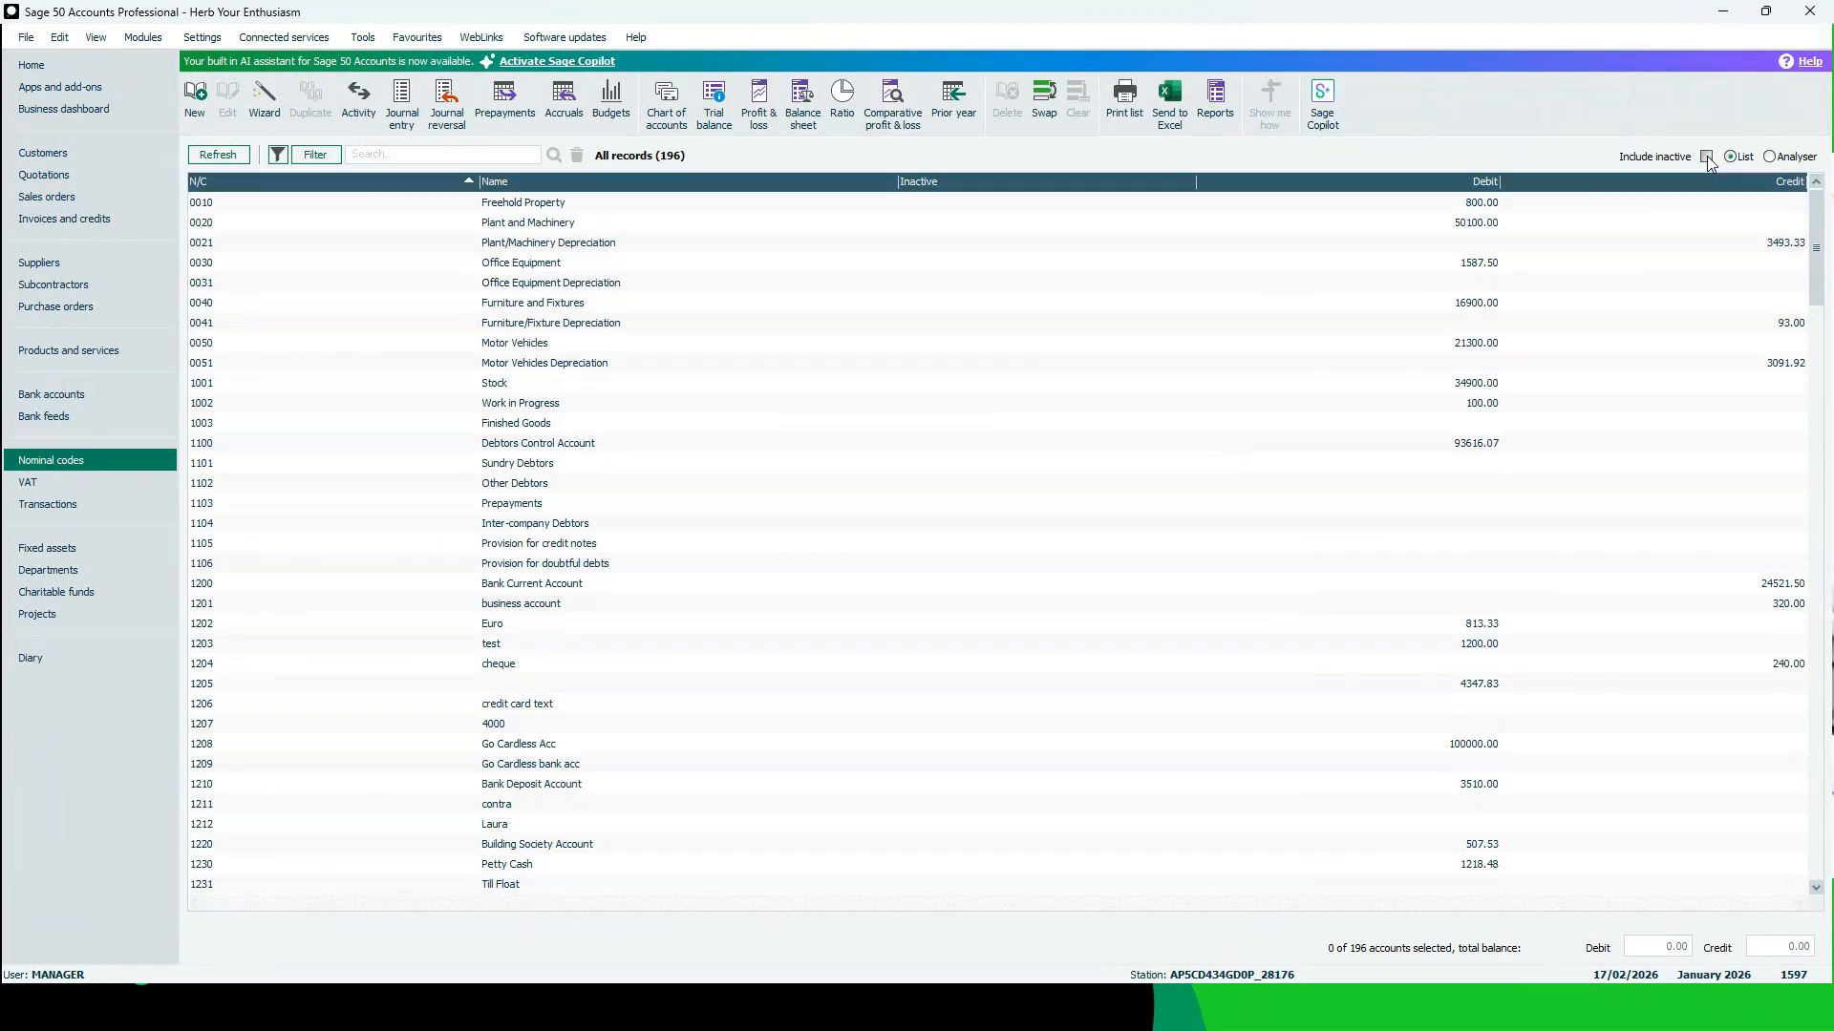